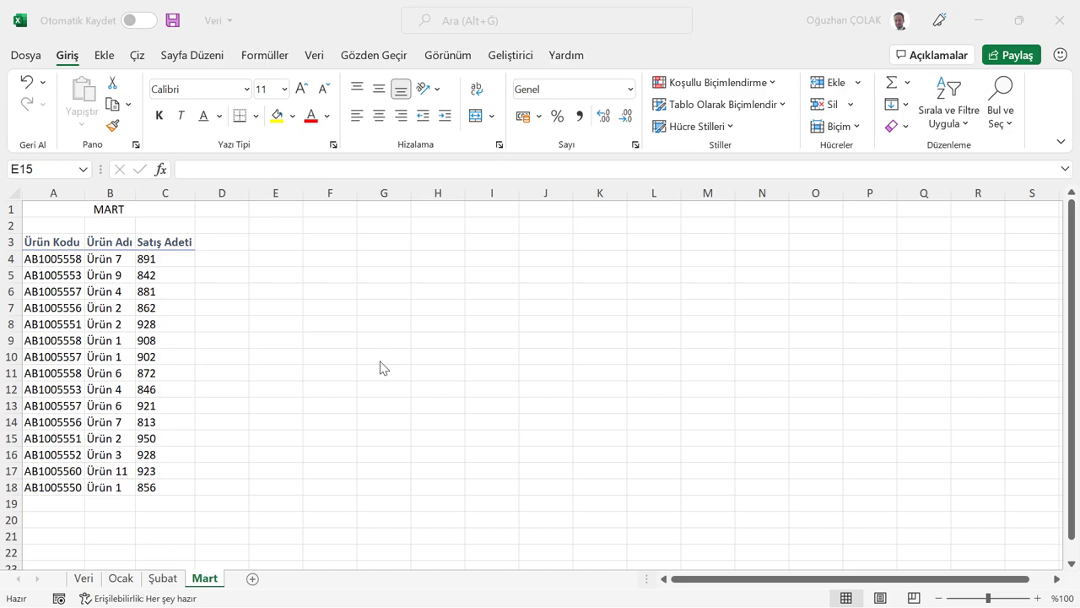
Step: Look through the Ocak, Şubat and Mart month sheets, ending on Mart
{"action": "left_click", "coordinate": [160, 578]}
{"action": "key", "text": "ctrl+Page_Up"}
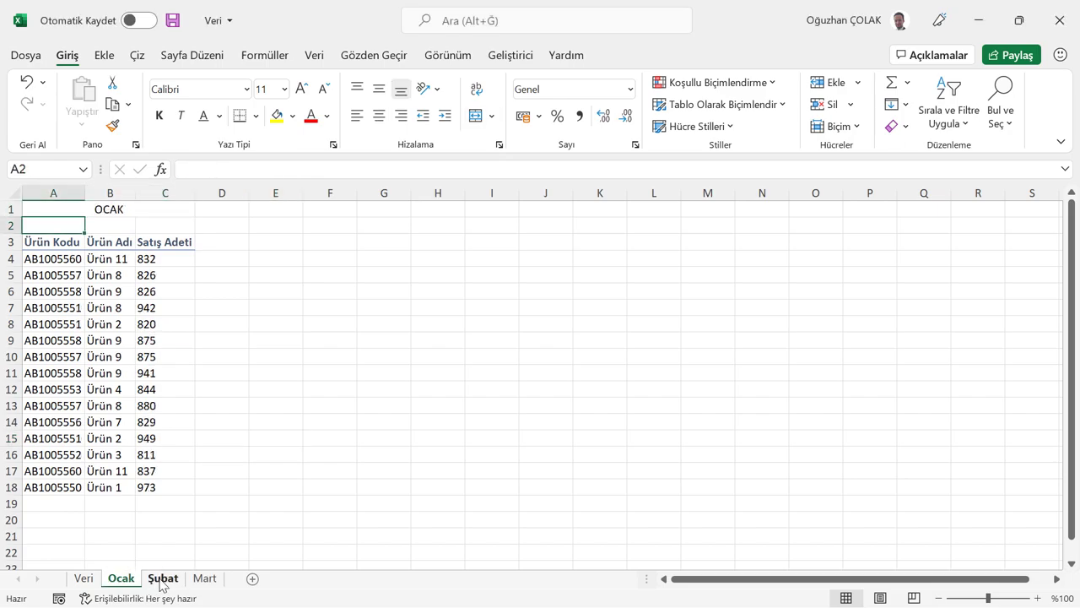
{"action": "key", "text": "ctrl+Page_Down"}
{"action": "left_click", "coordinate": [205, 578]}
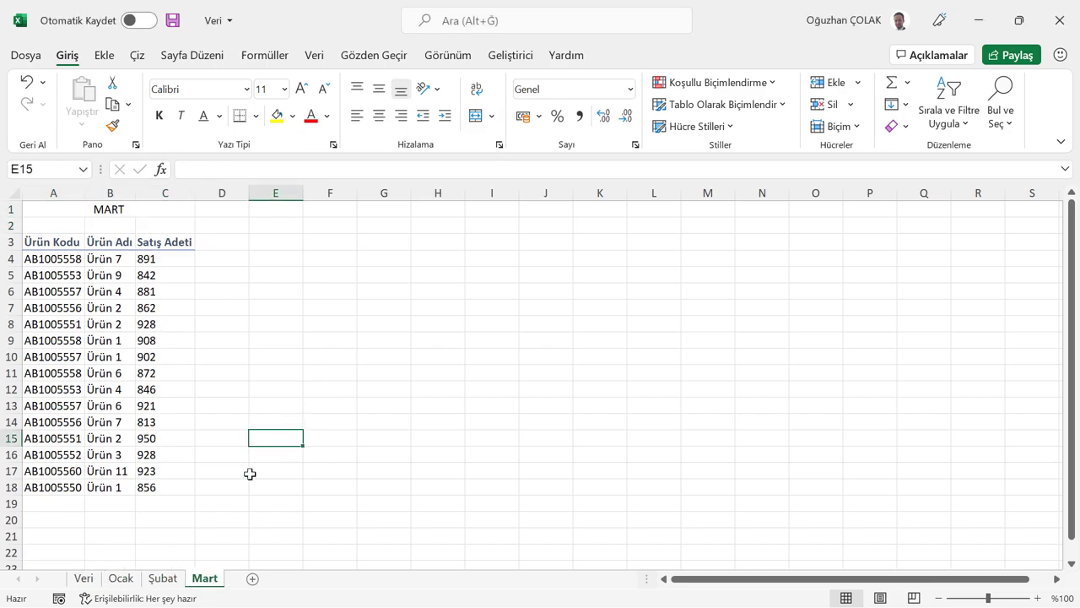
{"action": "left_click", "coordinate": [121, 578]}
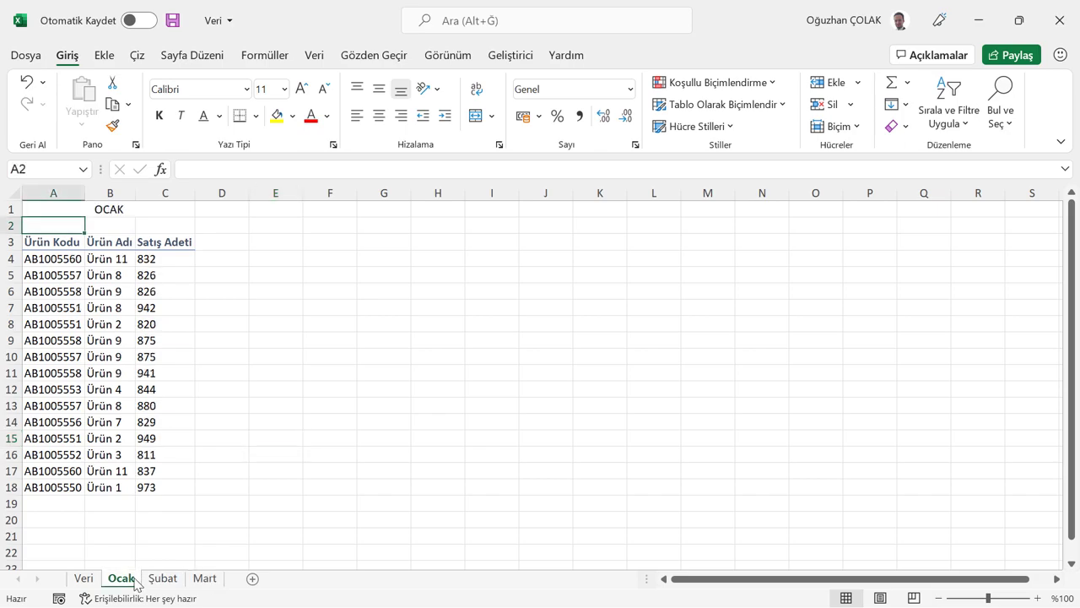
{"action": "left_click", "coordinate": [208, 578]}
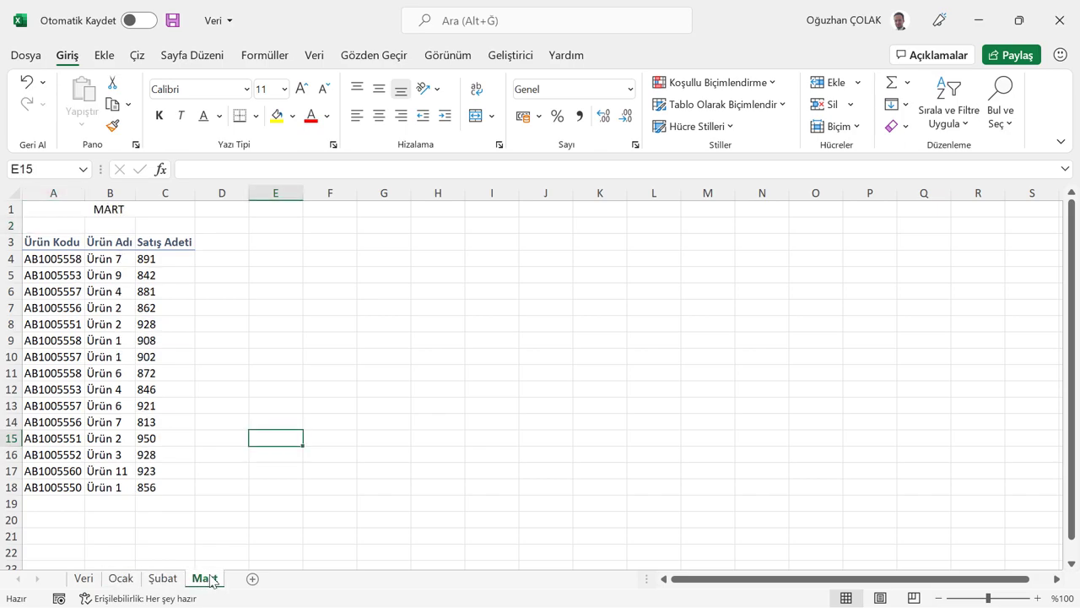
Step: Copy the Mart sheet and rename the copy TOPLAM
{"action": "left_click_drag", "start_coordinate": [209, 582], "coordinate": [243, 574], "text": "ctrl"}
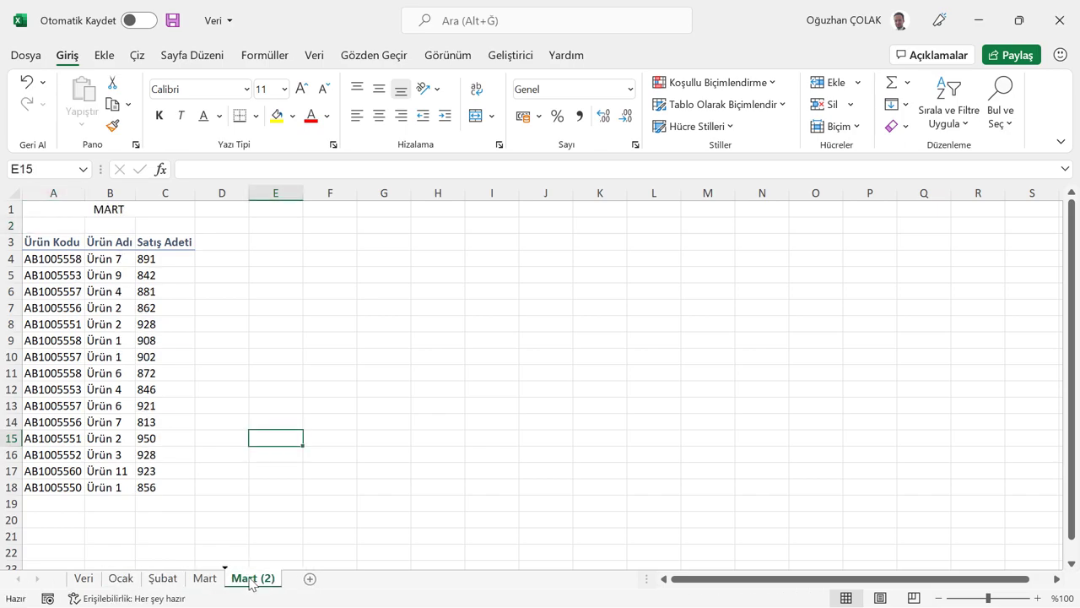
{"action": "double_click", "coordinate": [260, 579]}
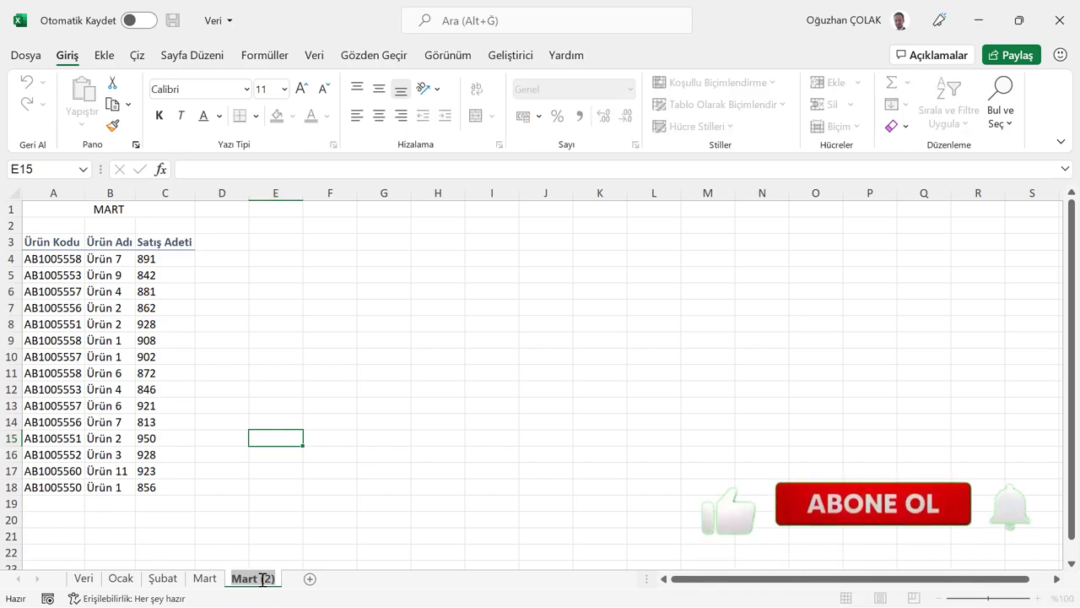
{"action": "left_click", "coordinate": [275, 536]}
{"action": "right_click", "coordinate": [262, 579]}
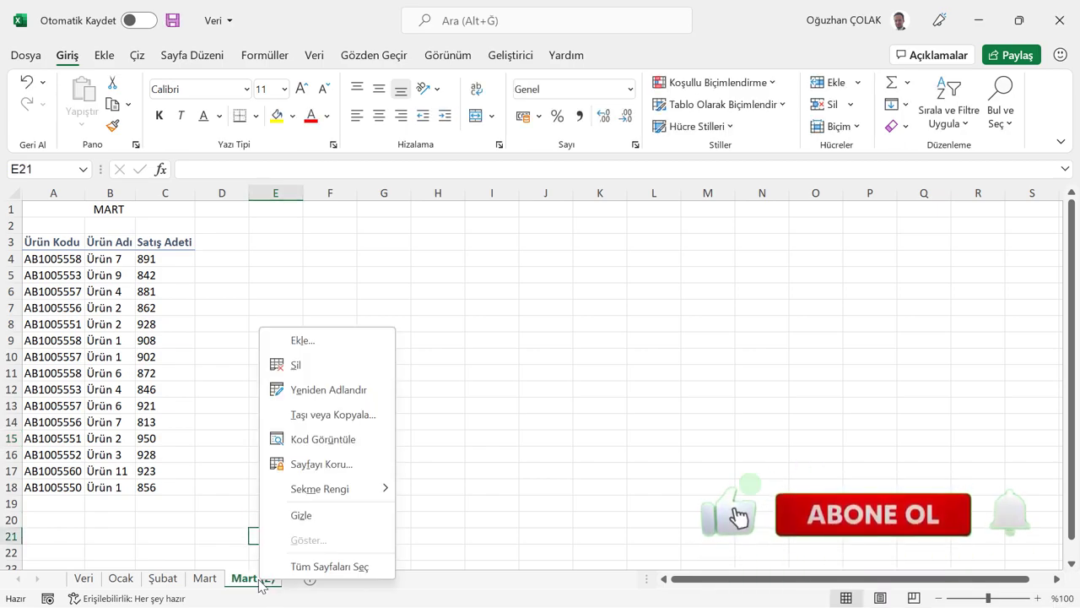
{"action": "left_click", "coordinate": [327, 414]}
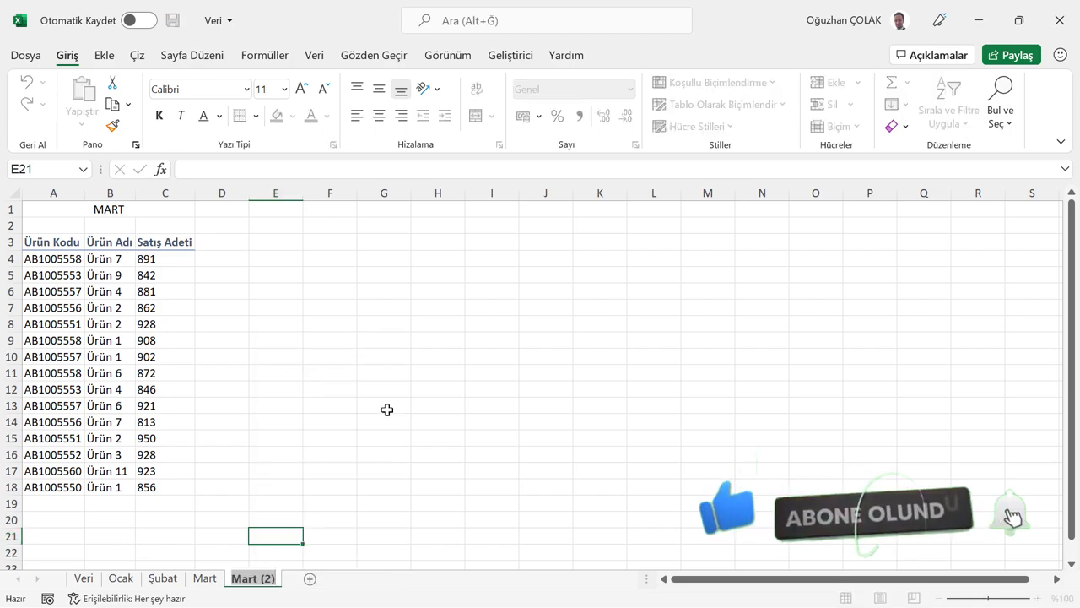
{"action": "type", "text": "TOPLAM"}
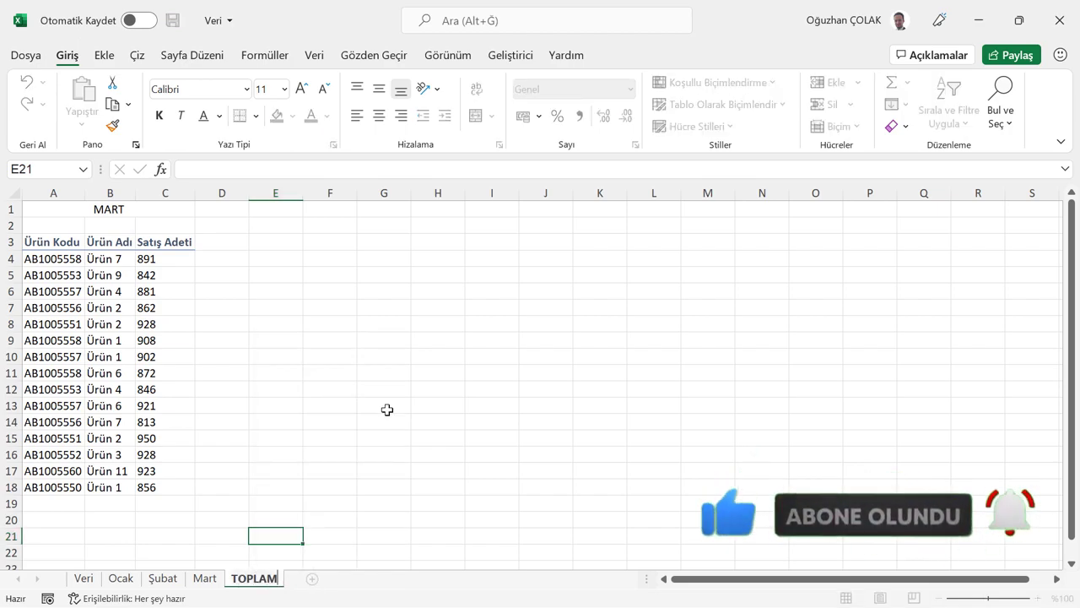
{"action": "key", "text": "Return"}
Step: Change the title cell to TOPLAM and select the sales figures in C4:C18
{"action": "left_click", "coordinate": [130, 211]}
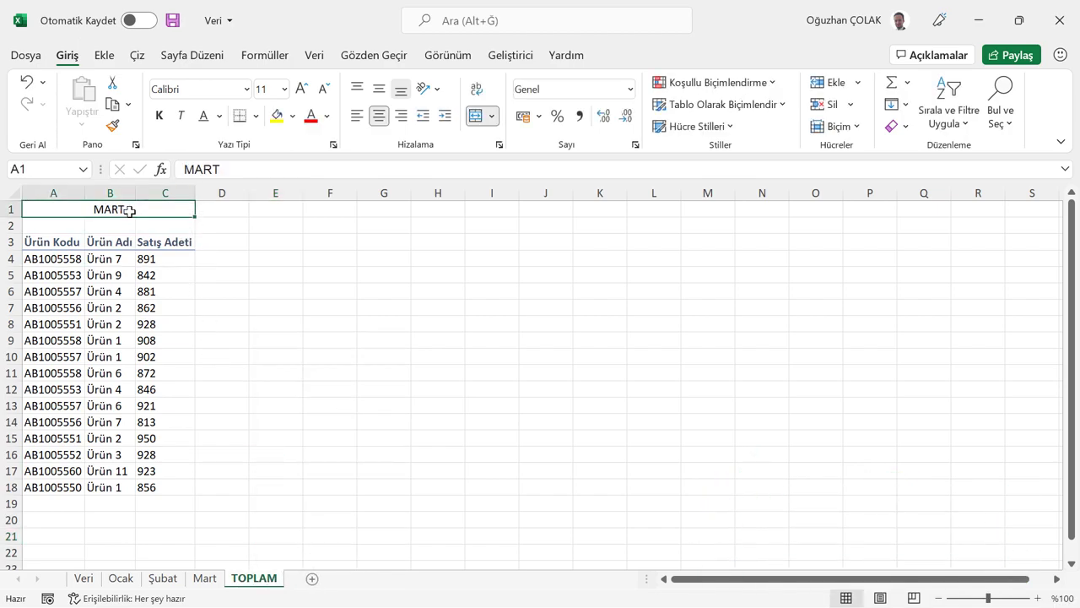
{"action": "type", "text": "TOPLAM"}
{"action": "key", "text": "Return"}
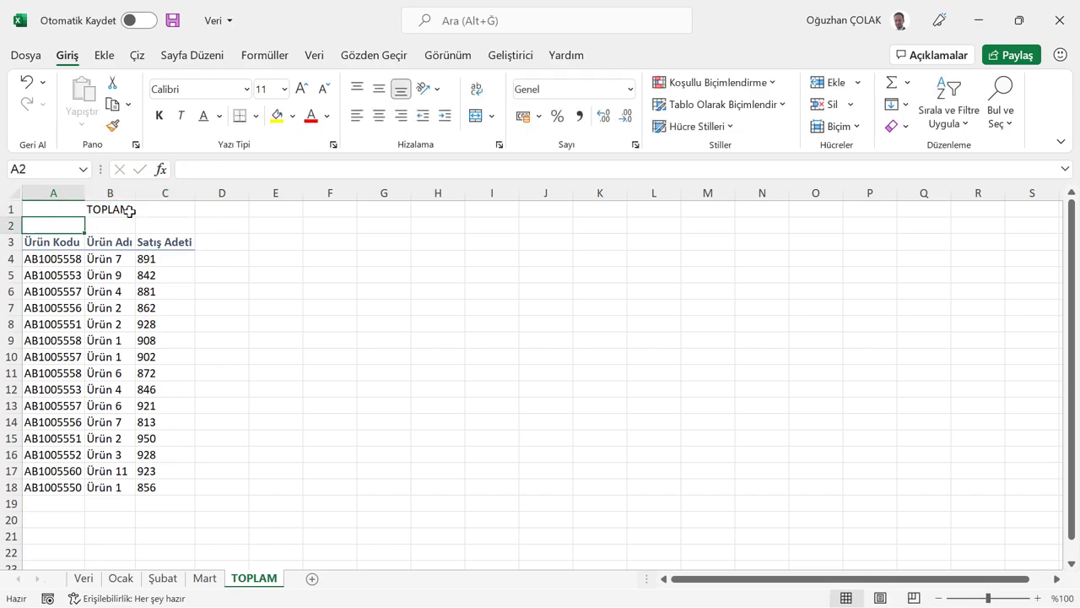
{"action": "left_click_drag", "start_coordinate": [169, 257], "coordinate": [189, 487]}
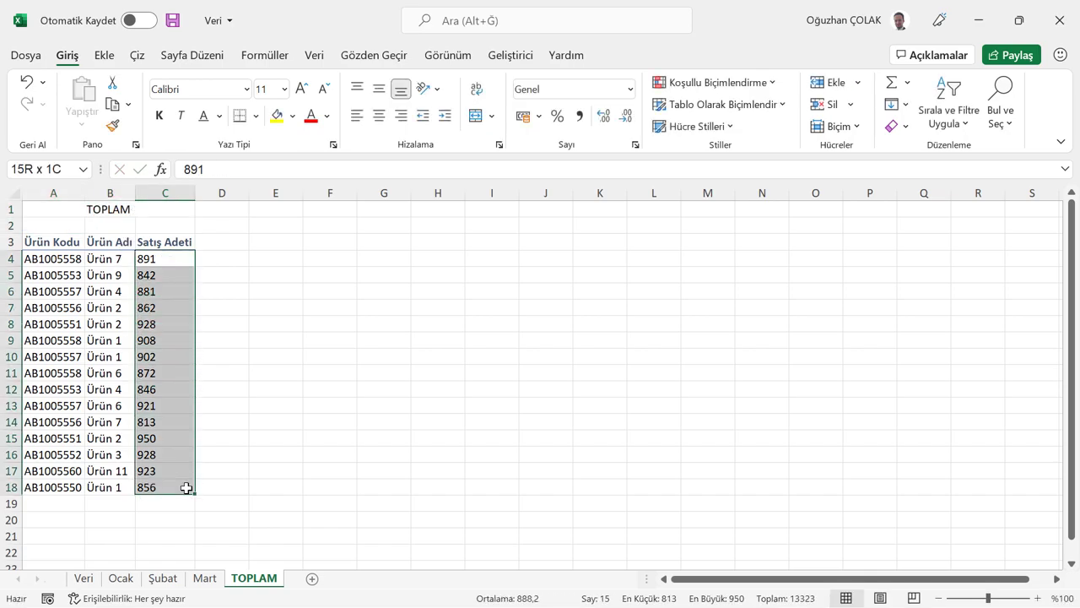
Step: Clear the copied figures and enter =TOPLA('Ocak:Mart'!C4) in C4, giving 2540
{"action": "key", "text": "ctrl+z"}
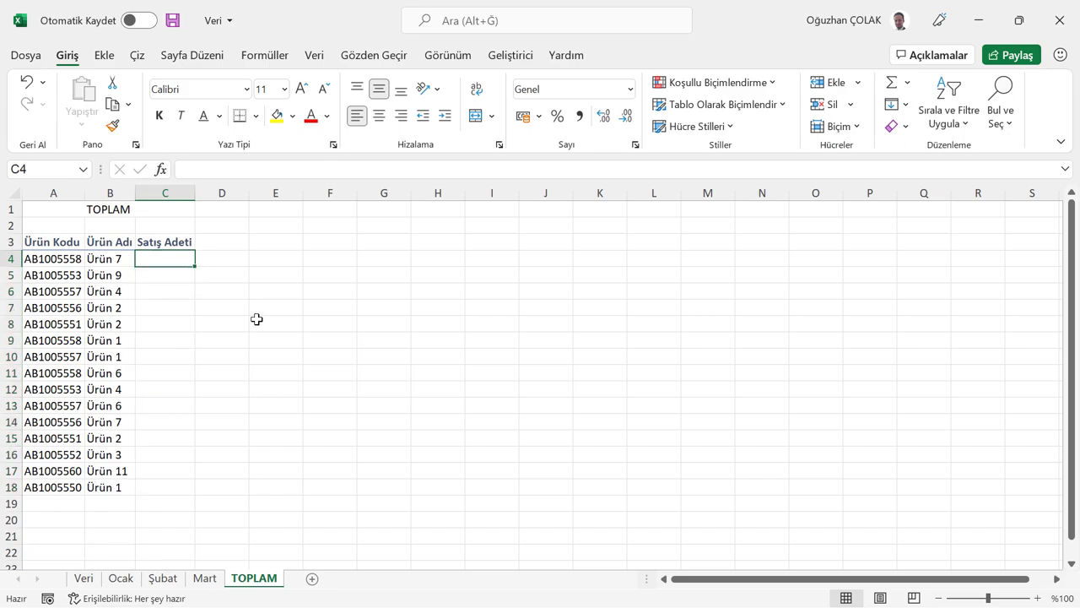
{"action": "type", "text": "="}
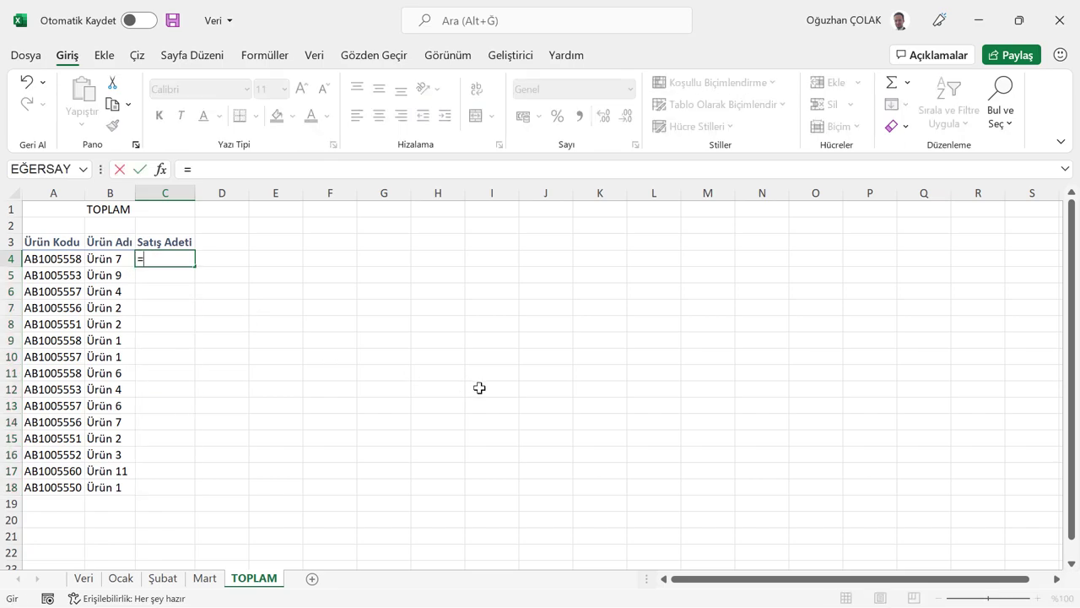
{"action": "type", "text": "topla"}
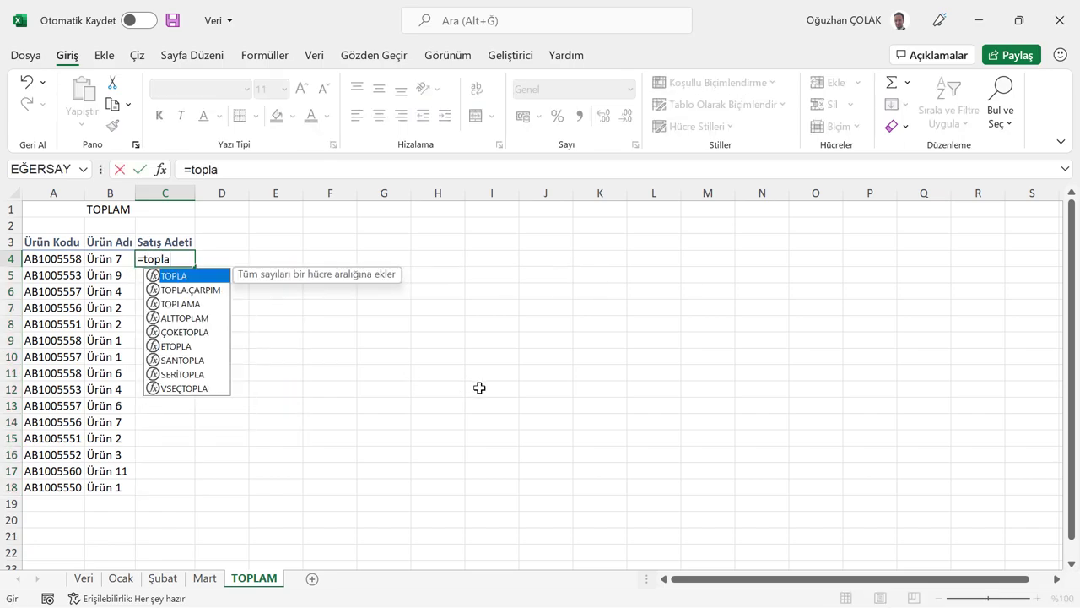
{"action": "key", "text": "Tab"}
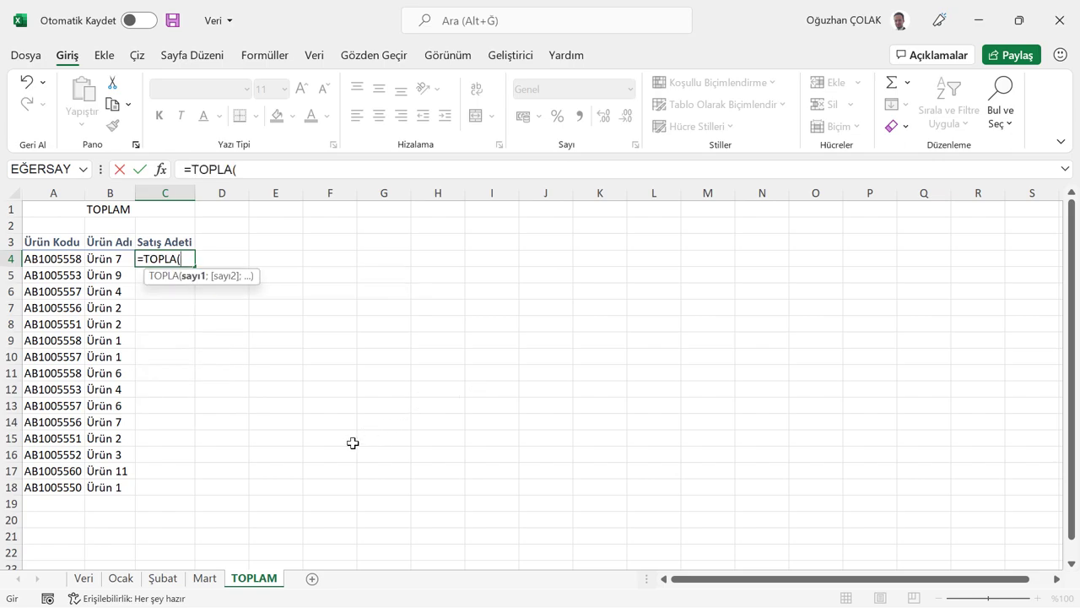
{"action": "left_click", "coordinate": [121, 582]}
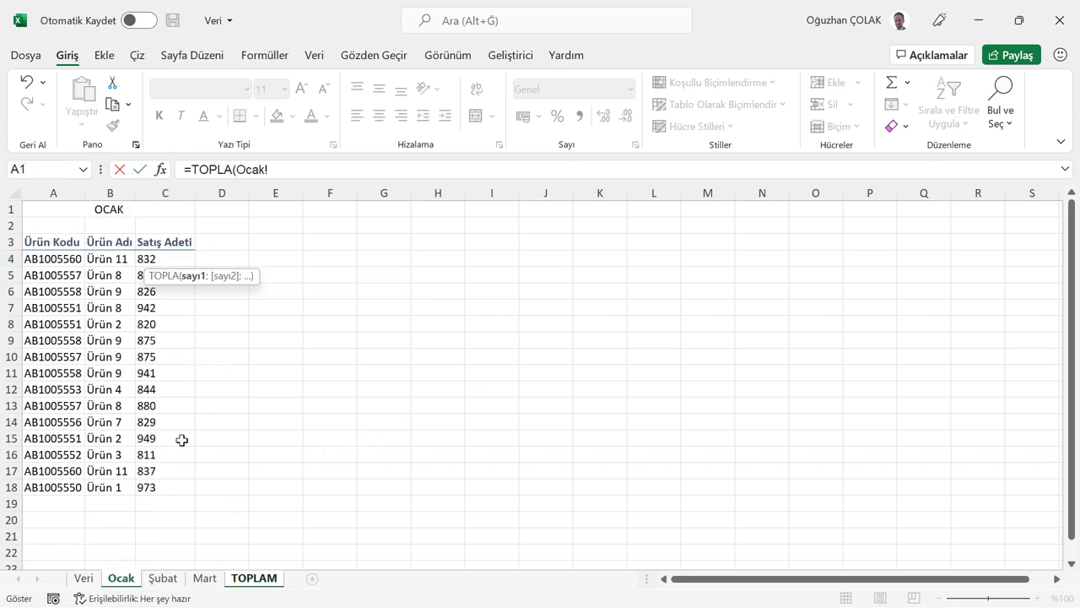
{"action": "left_click", "coordinate": [161, 258]}
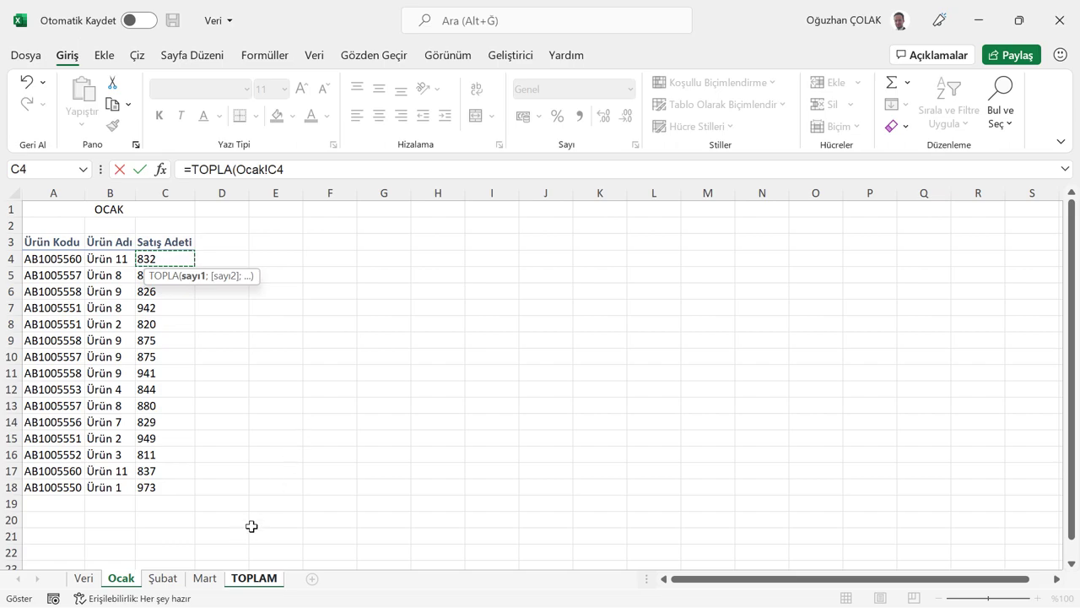
{"action": "left_click", "coordinate": [209, 578], "text": "shift"}
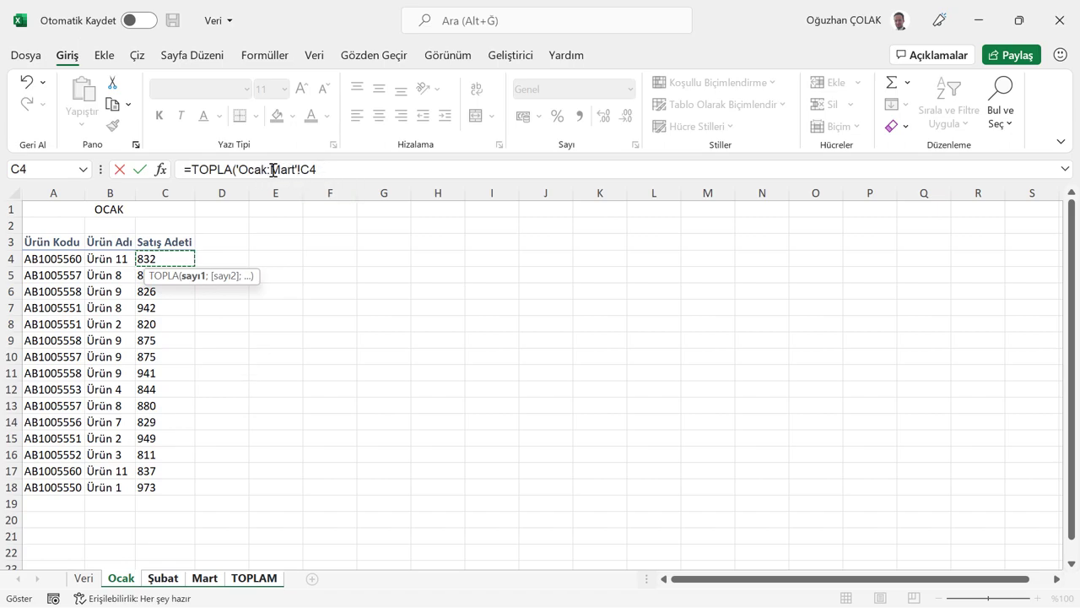
{"action": "left_click", "coordinate": [328, 169]}
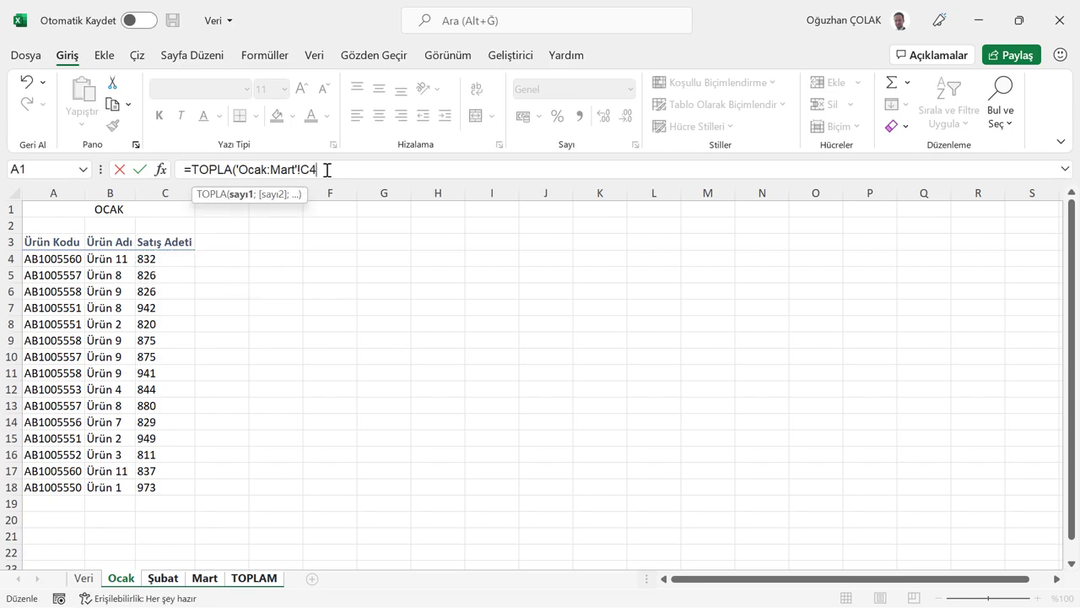
{"action": "type", "text": ")"}
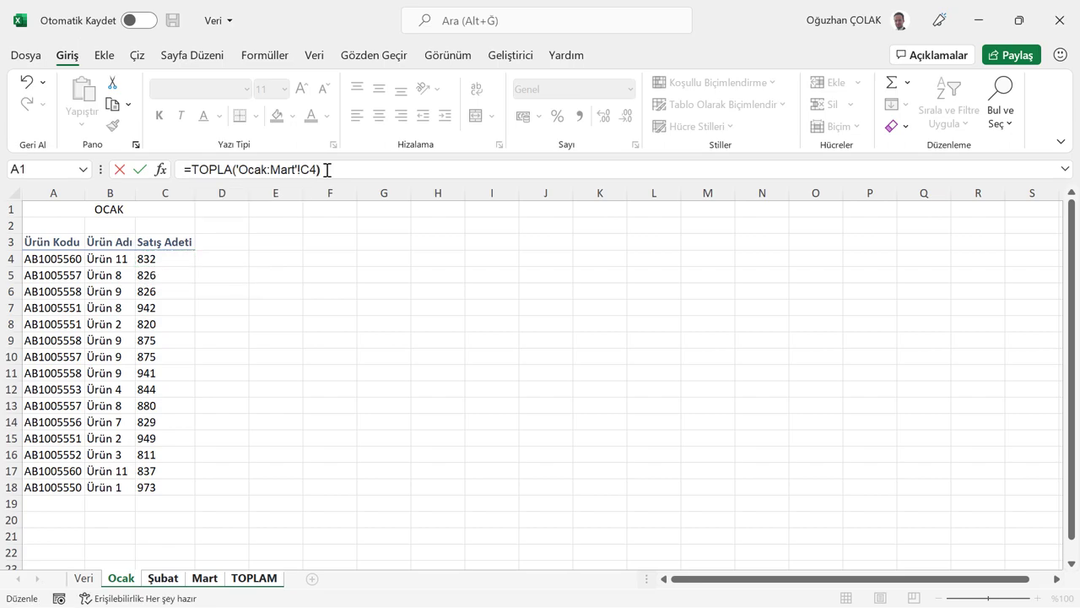
{"action": "key", "text": "Return"}
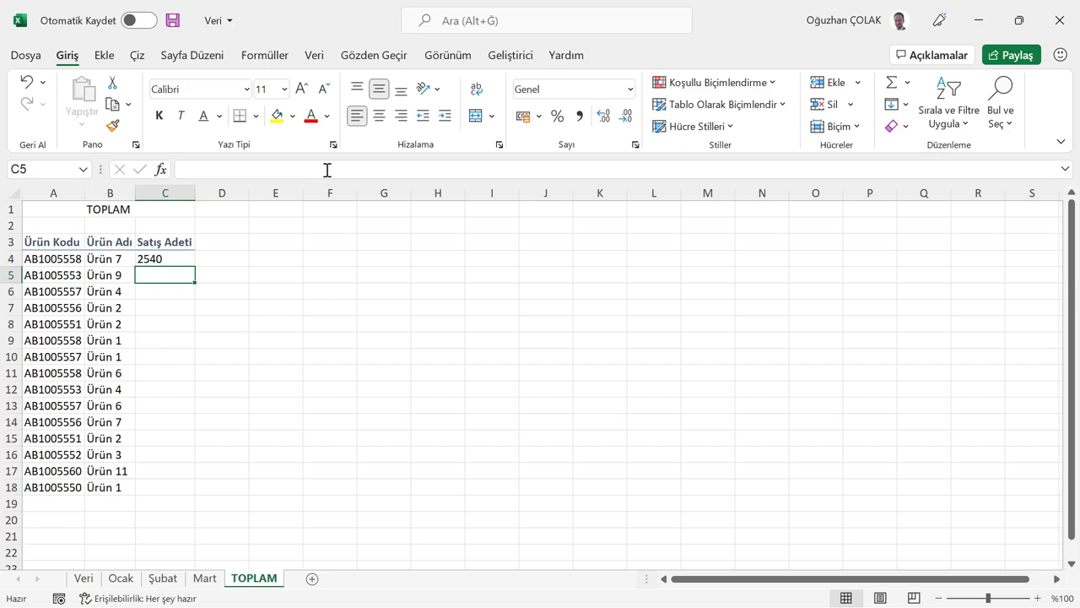
Step: Centre C4, fill its sum formula down to C18, and group the Ocak through TOPLAM sheets
{"action": "left_click", "coordinate": [182, 258]}
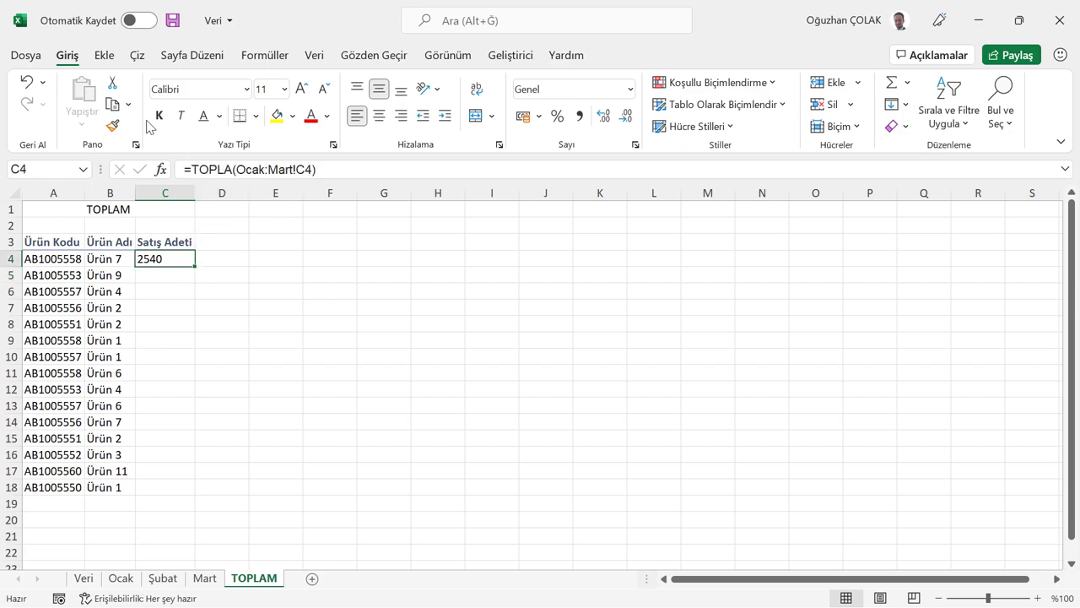
{"action": "left_click", "coordinate": [379, 115]}
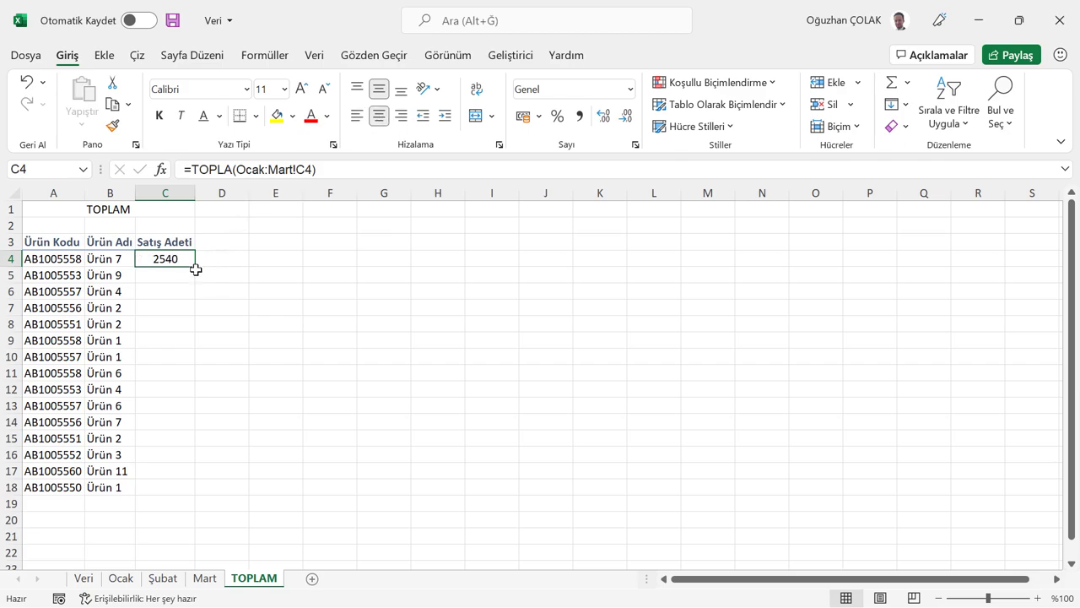
{"action": "left_click_drag", "start_coordinate": [196, 267], "coordinate": [198, 493]}
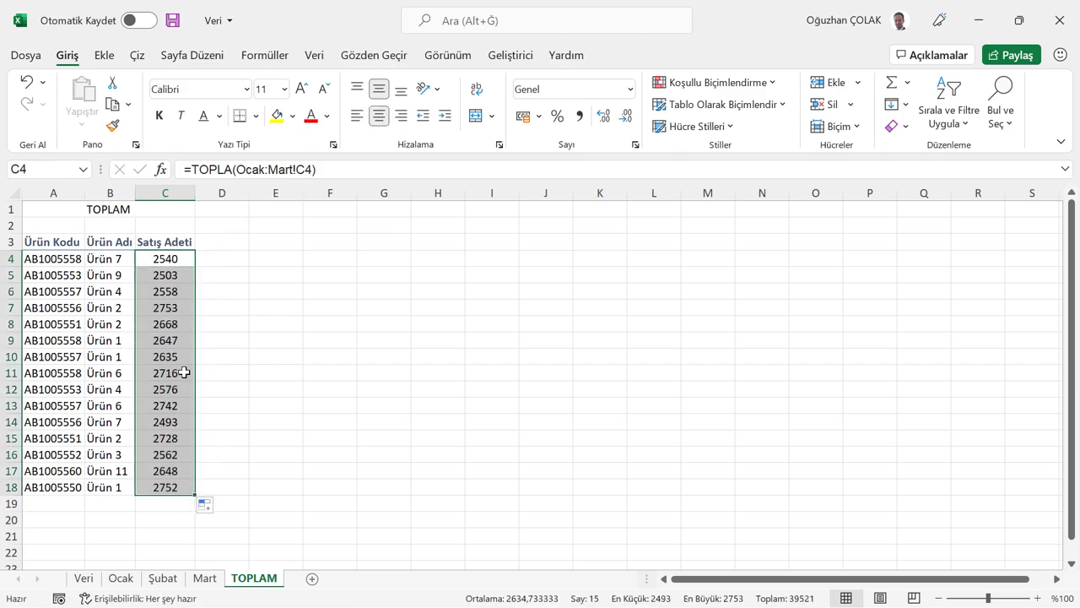
{"action": "left_click", "coordinate": [169, 374]}
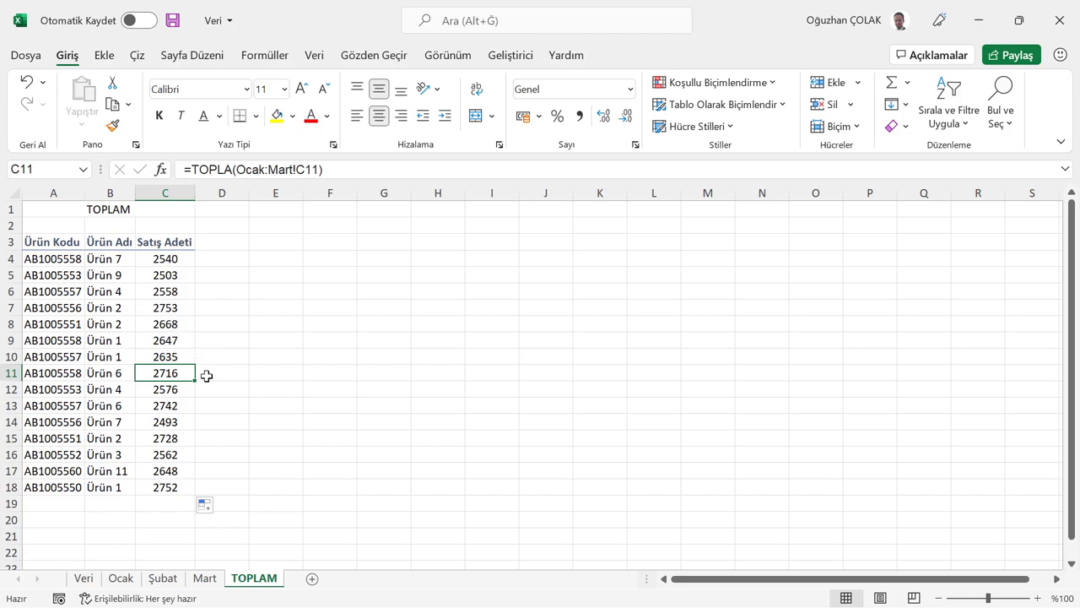
{"action": "key", "text": "shift"}
{"action": "left_click", "coordinate": [127, 582], "text": "shift"}
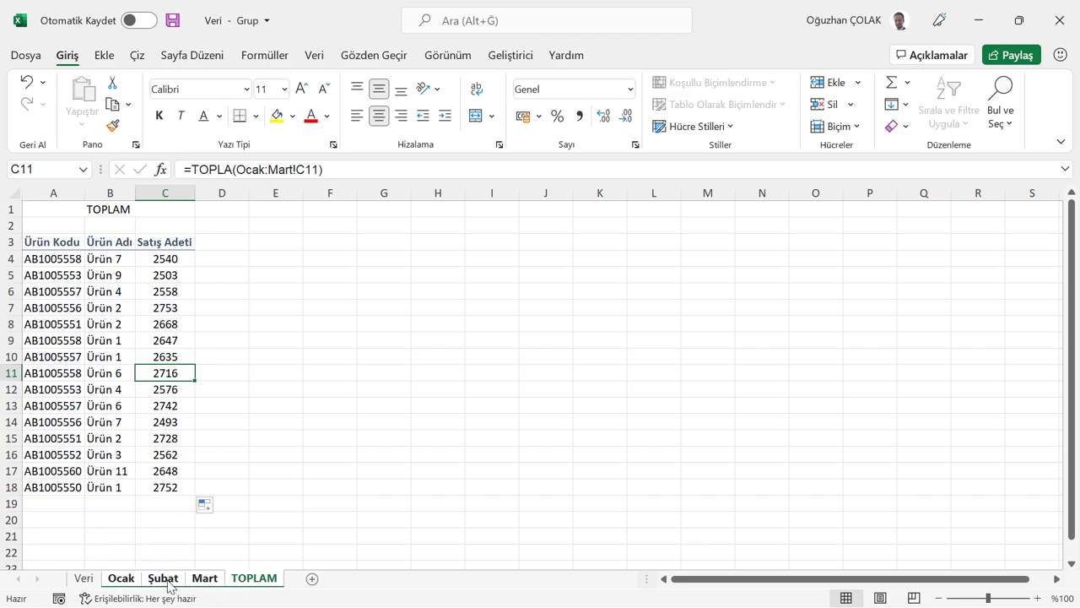
Step: Insert a blank row 2 above the TOPLAM table headers
{"action": "right_click", "coordinate": [14, 226]}
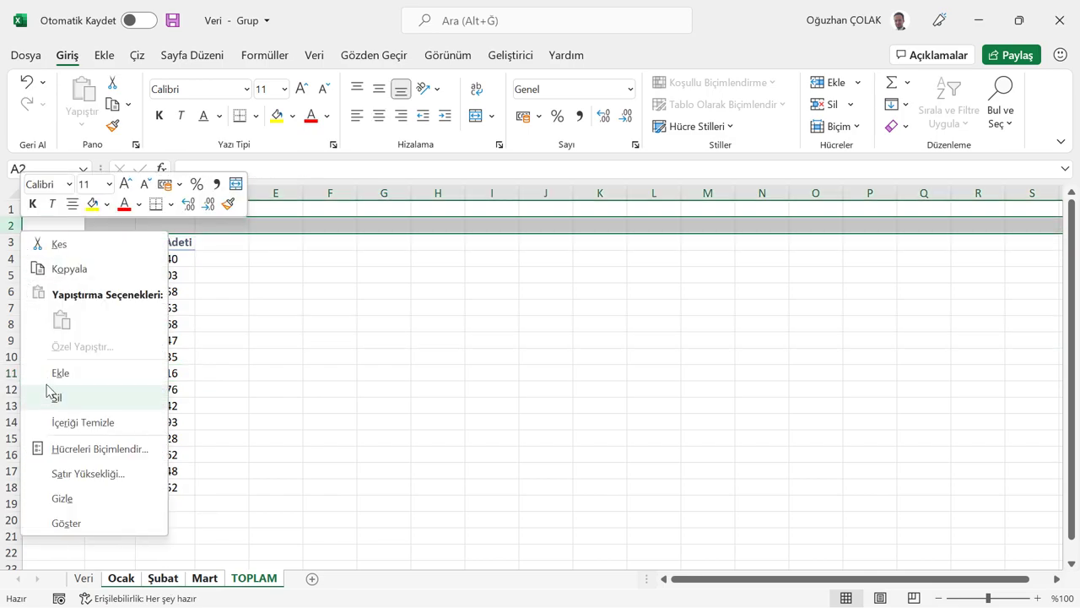
{"action": "left_click", "coordinate": [59, 372]}
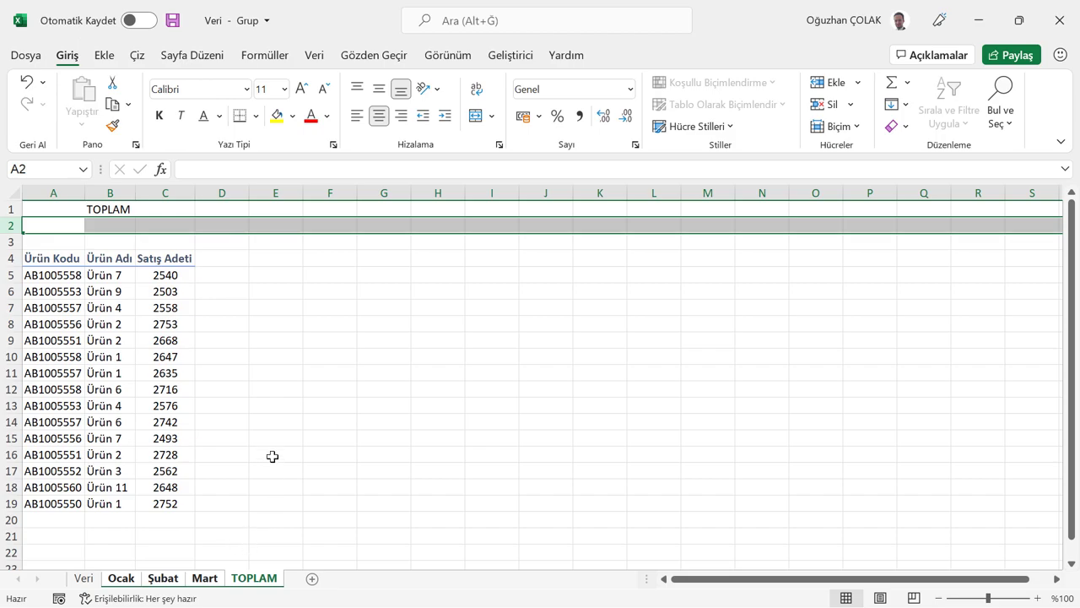
{"action": "left_click", "coordinate": [273, 455]}
Step: Check the Ocak, Şubat and Mart sheets, then return to TOPLAM's summed sales
{"action": "left_click", "coordinate": [128, 581]}
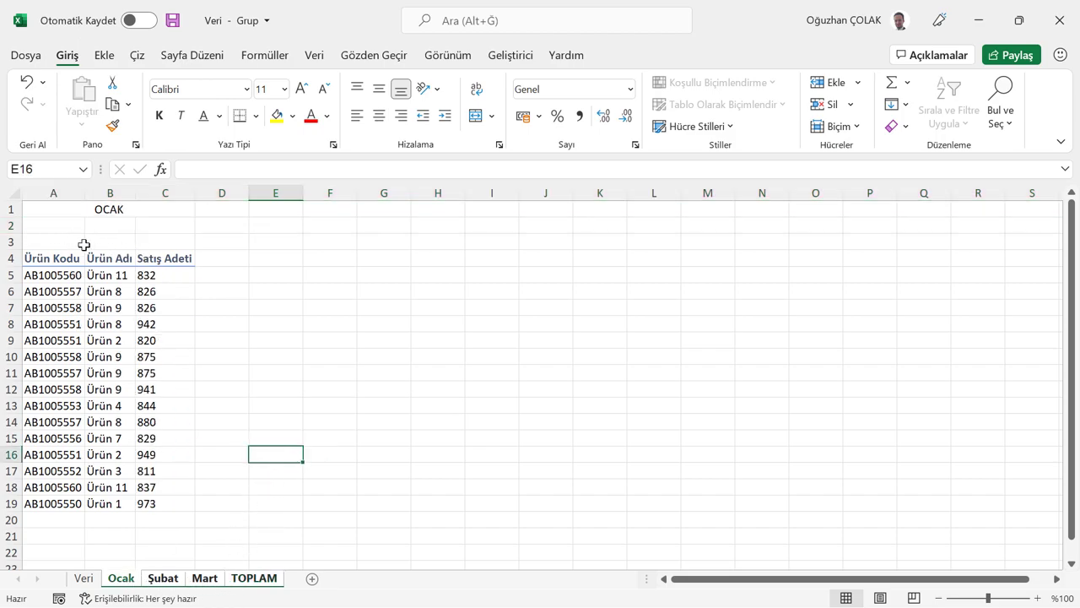
{"action": "left_click", "coordinate": [170, 580]}
{"action": "left_click", "coordinate": [204, 580]}
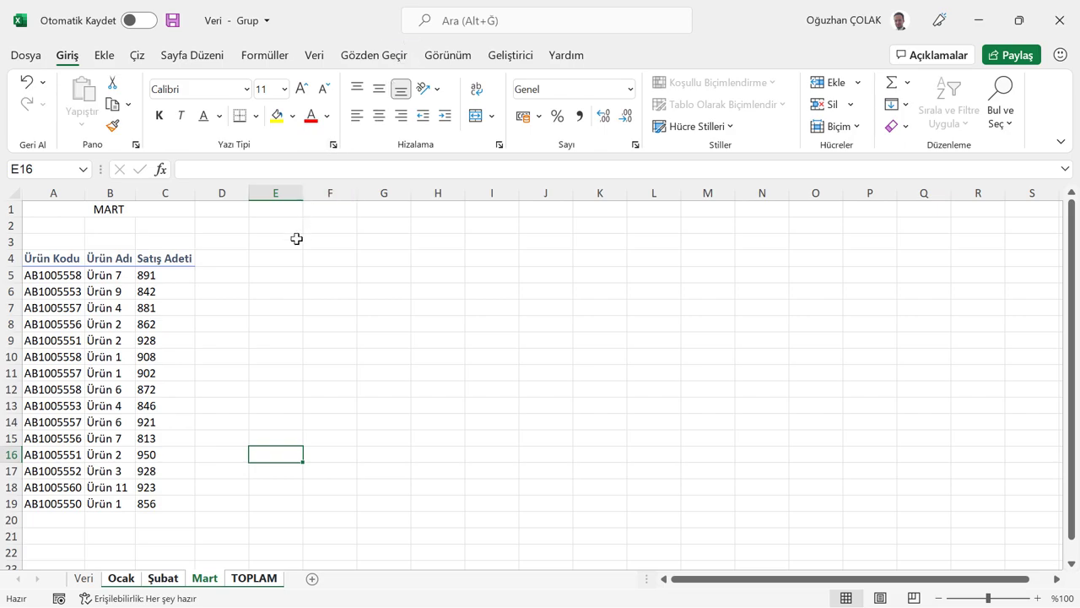
{"action": "left_click", "coordinate": [216, 258]}
{"action": "left_click", "coordinate": [253, 577]}
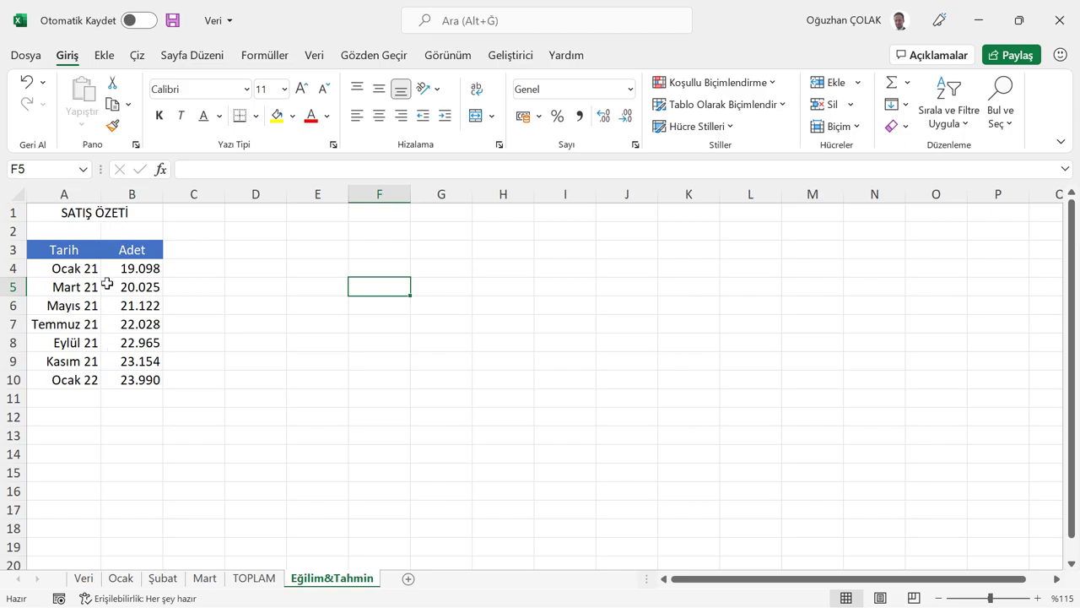
Step: Insert a basic 2-D line chart from the SATIŞ ÖZETİ table A1:B10
{"action": "left_click_drag", "start_coordinate": [110, 213], "coordinate": [115, 379]}
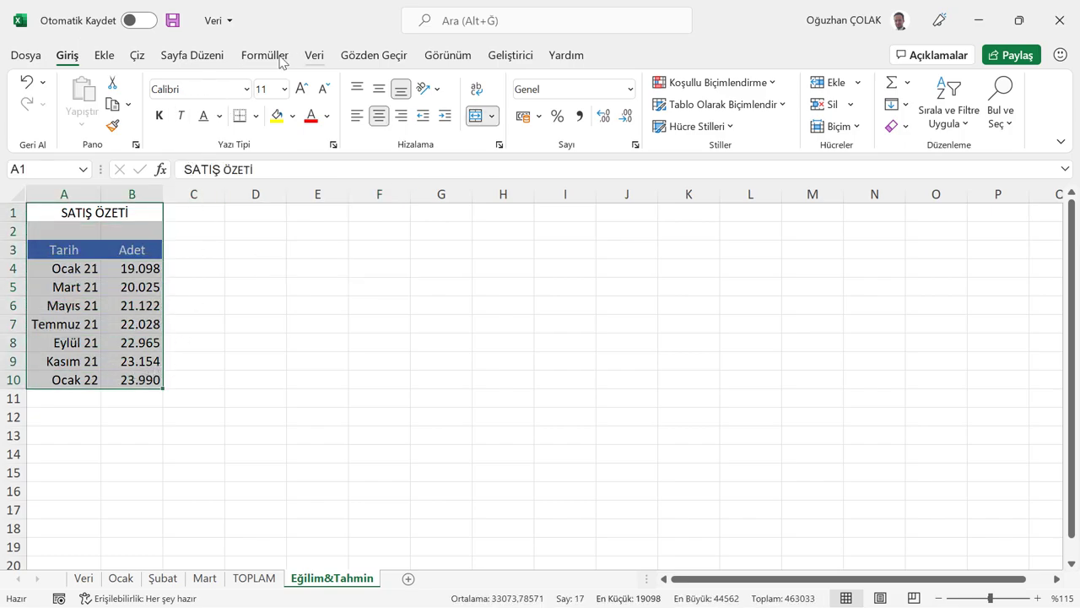
{"action": "left_click", "coordinate": [104, 56]}
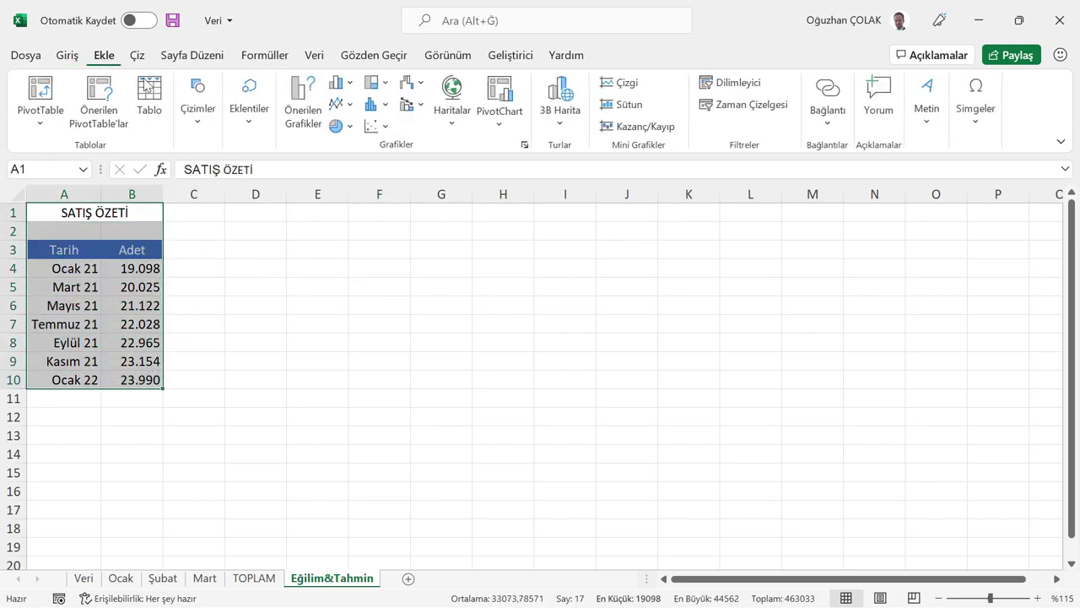
{"action": "left_click", "coordinate": [342, 104]}
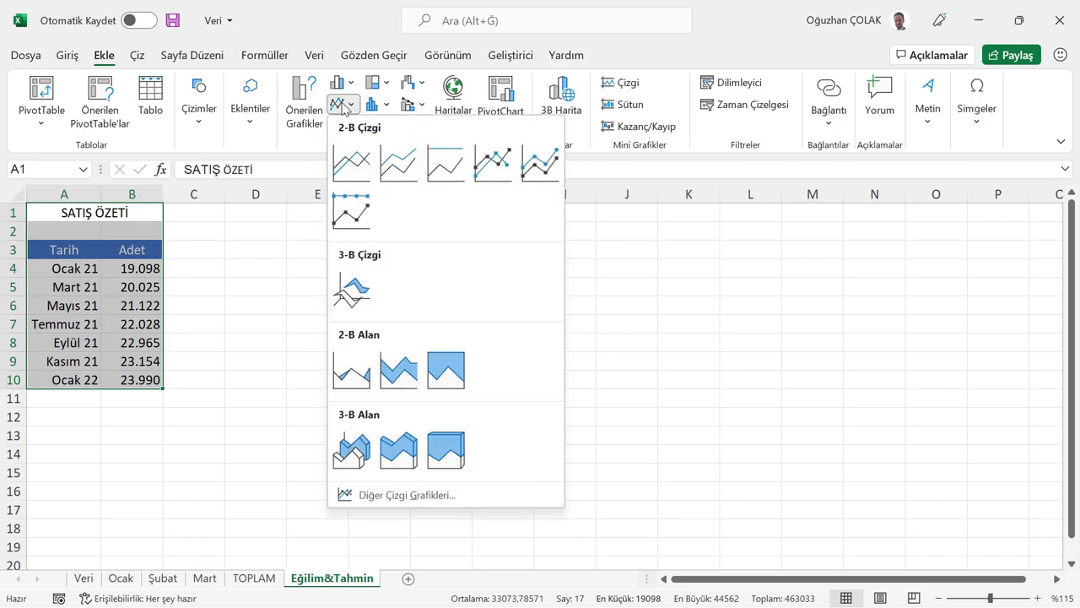
{"action": "left_click", "coordinate": [346, 168]}
Step: Move the chart beside the table and shorten its title to SATIŞ ÖZETİ
{"action": "left_click_drag", "start_coordinate": [441, 250], "coordinate": [391, 210]}
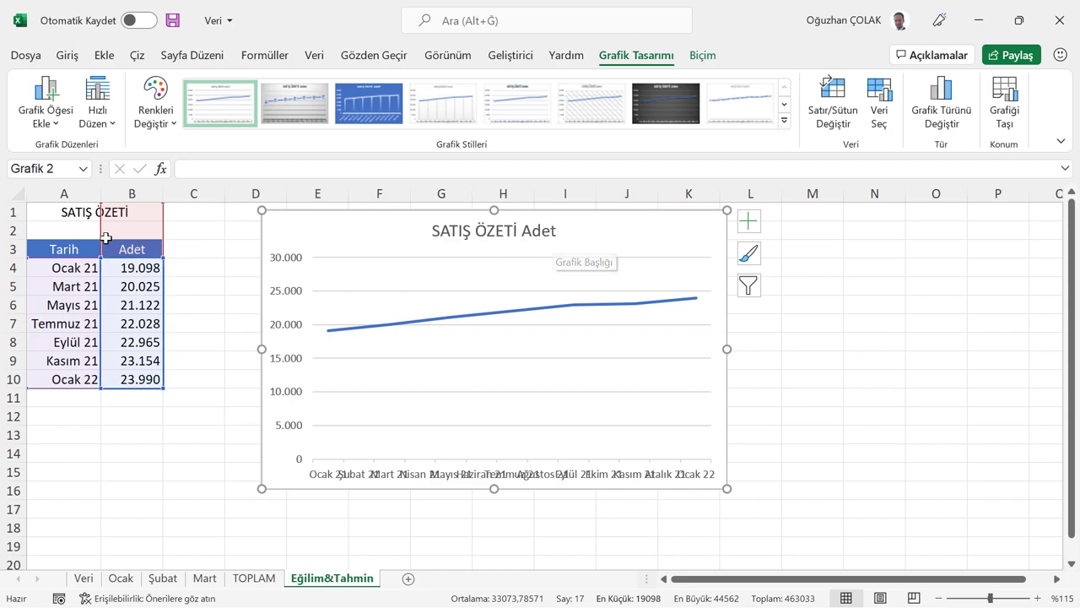
{"action": "left_click", "coordinate": [526, 231]}
{"action": "key", "text": "Delete"}
{"action": "key", "text": "Delete"}
{"action": "key", "text": "Delete"}
{"action": "key", "text": "Delete"}
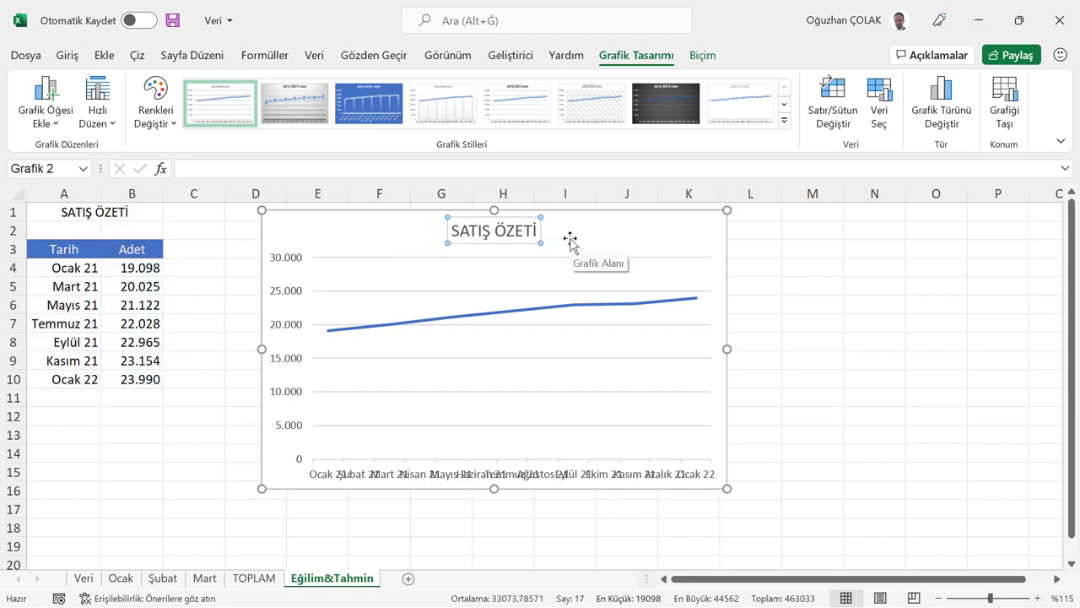
{"action": "left_click", "coordinate": [764, 246]}
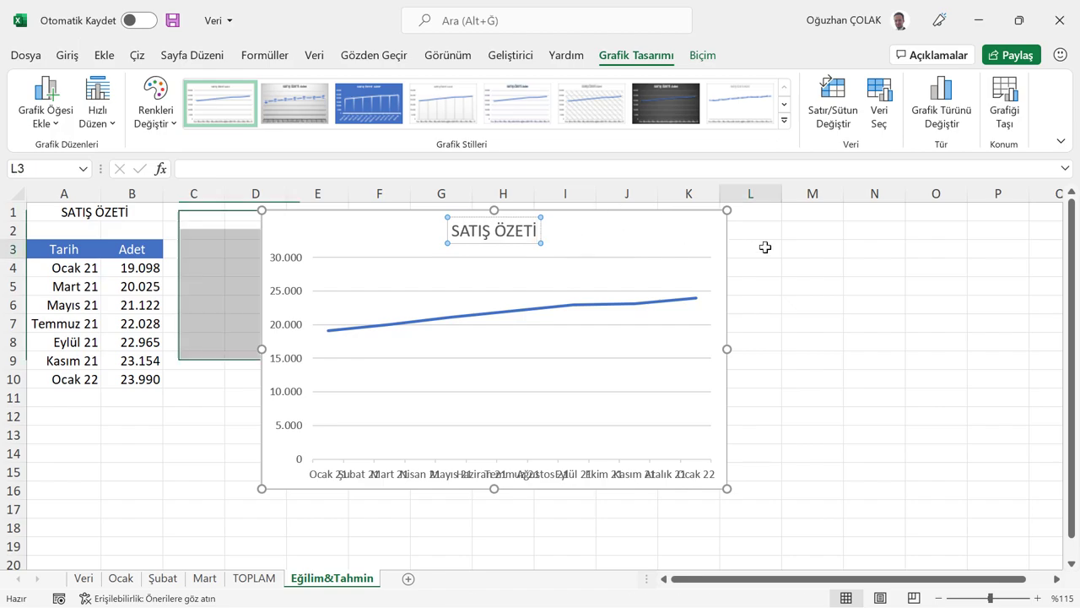
Step: Rotate the month axis labels upward and widen the chart to show Ocak 21 through Ocak 22
{"action": "left_click", "coordinate": [330, 477]}
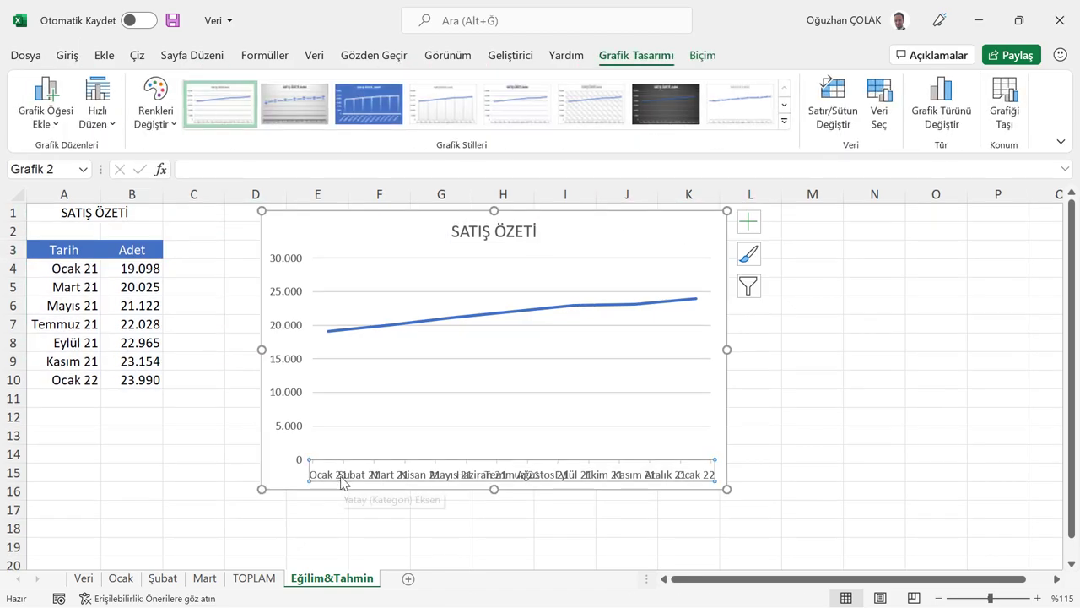
{"action": "left_click", "coordinate": [71, 56]}
{"action": "left_click", "coordinate": [429, 88]}
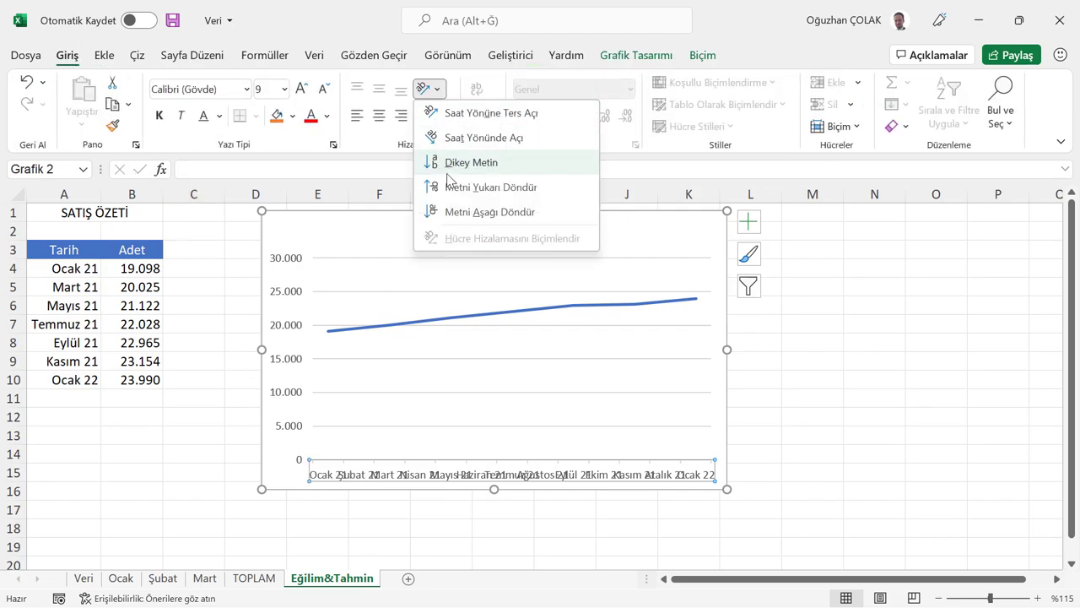
{"action": "left_click", "coordinate": [450, 188]}
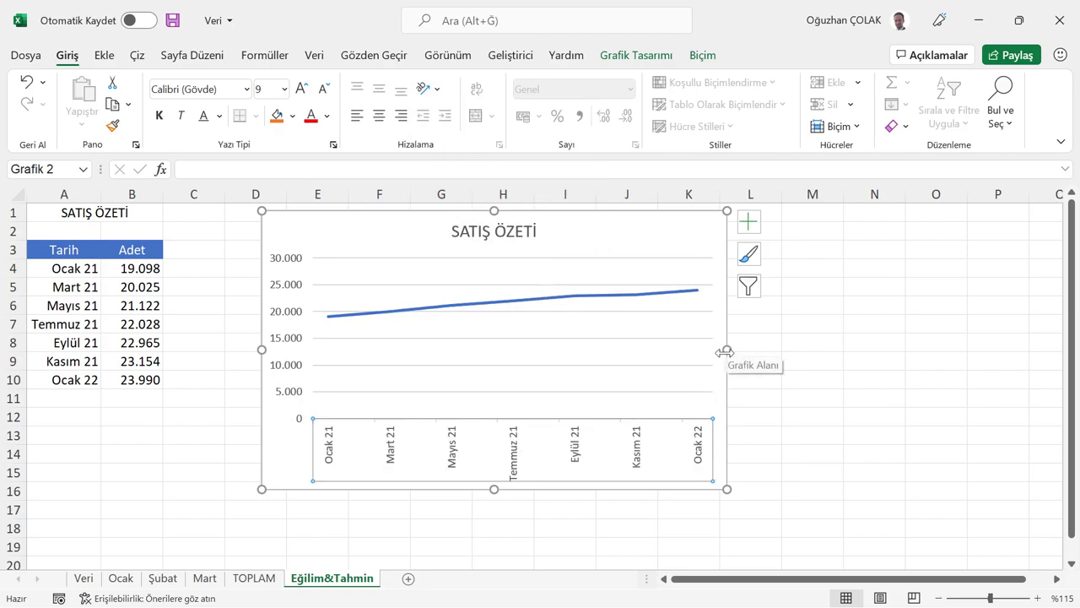
{"action": "left_click_drag", "start_coordinate": [726, 351], "coordinate": [777, 349]}
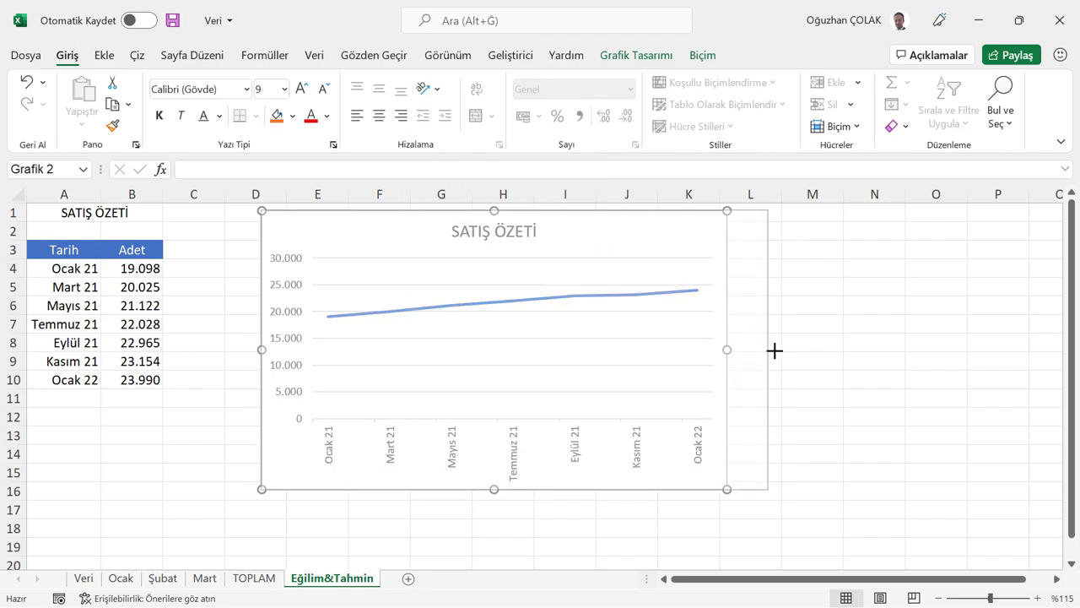
Step: Add a trendline to the sales line series
{"action": "left_click", "coordinate": [669, 300]}
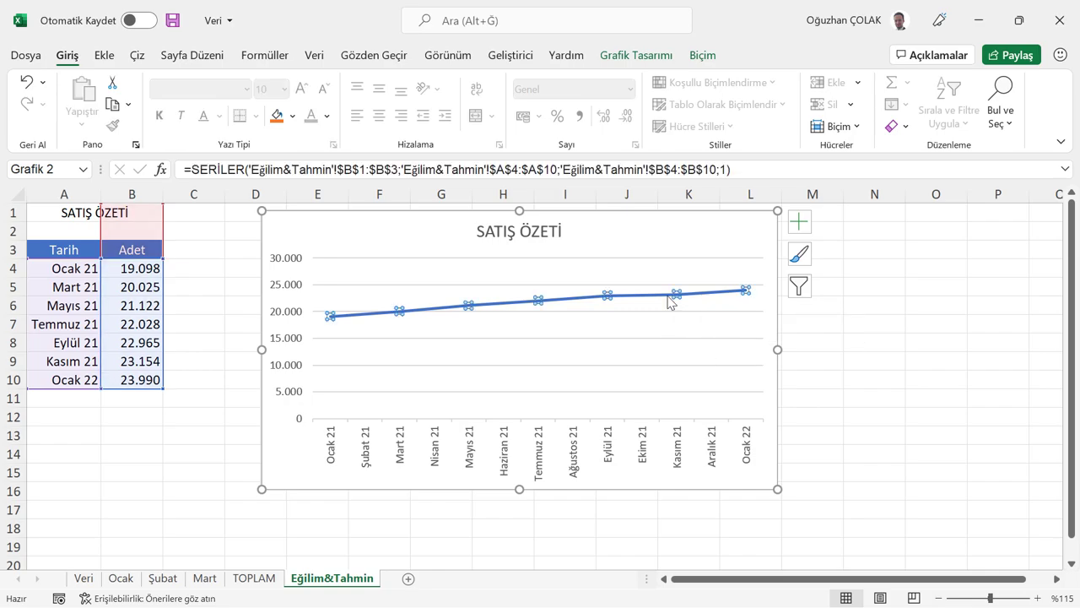
{"action": "right_click", "coordinate": [669, 301]}
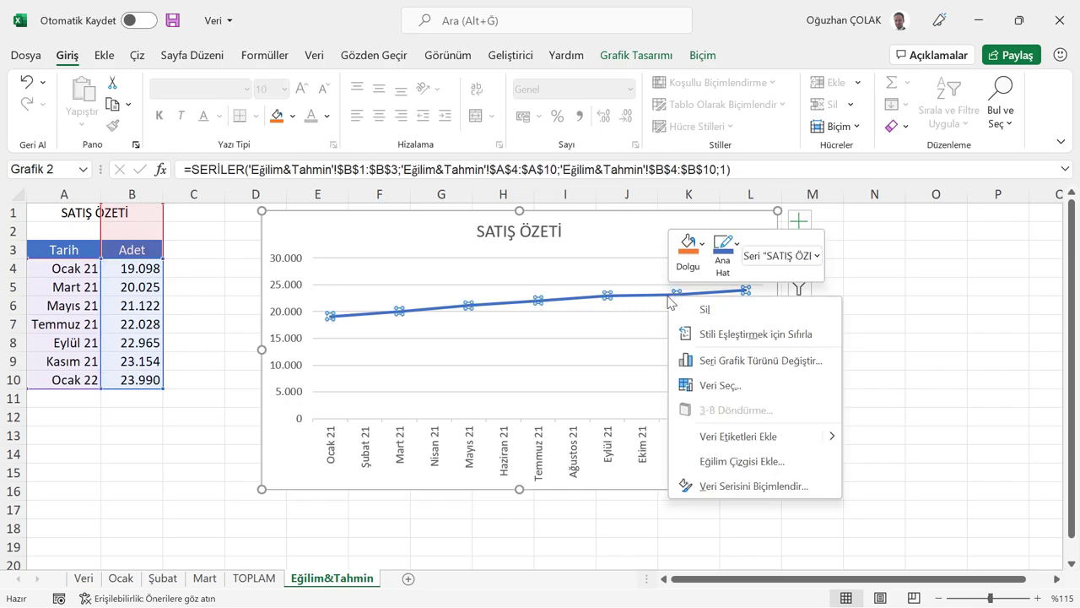
{"action": "left_click", "coordinate": [720, 462]}
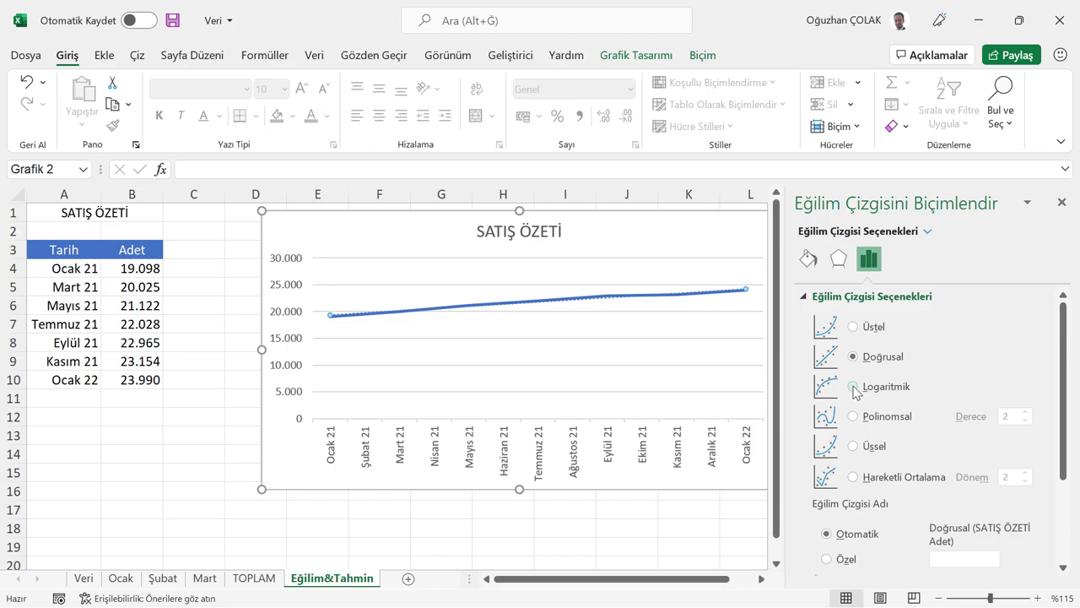
Step: Try each trendline type, then settle on Polinomsal with order 2
{"action": "left_click", "coordinate": [854, 327]}
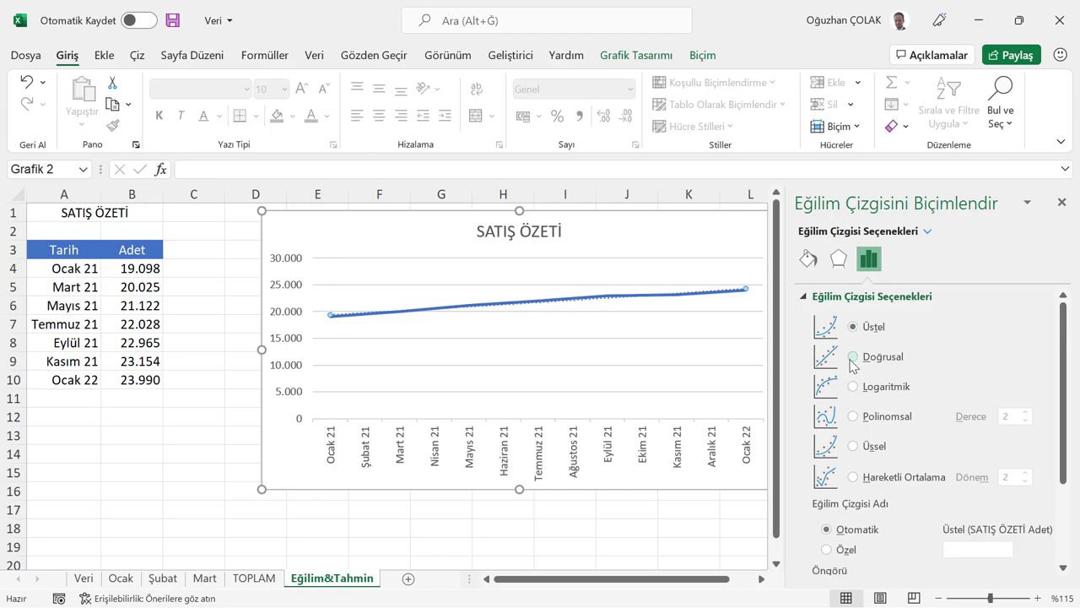
{"action": "left_click", "coordinate": [853, 356]}
{"action": "left_click", "coordinate": [854, 387]}
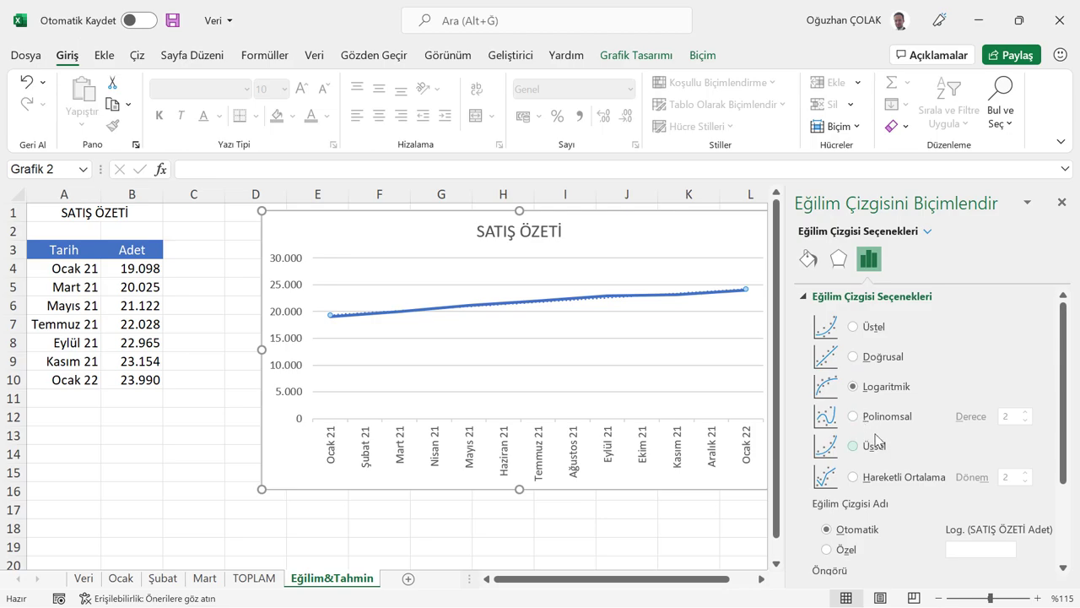
{"action": "left_click", "coordinate": [855, 417]}
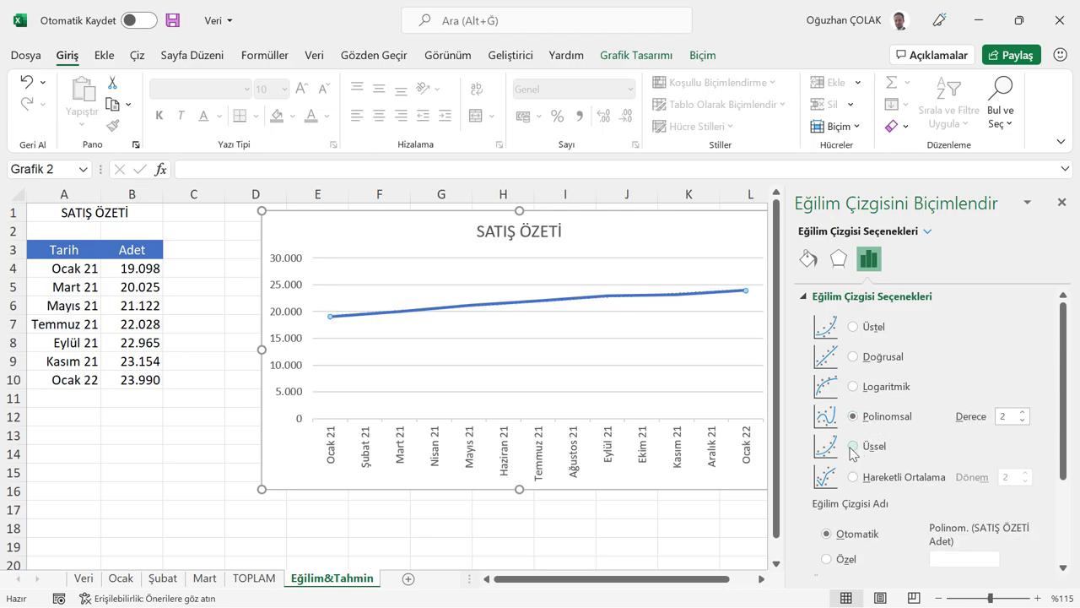
{"action": "left_click", "coordinate": [853, 445]}
{"action": "left_click", "coordinate": [853, 478]}
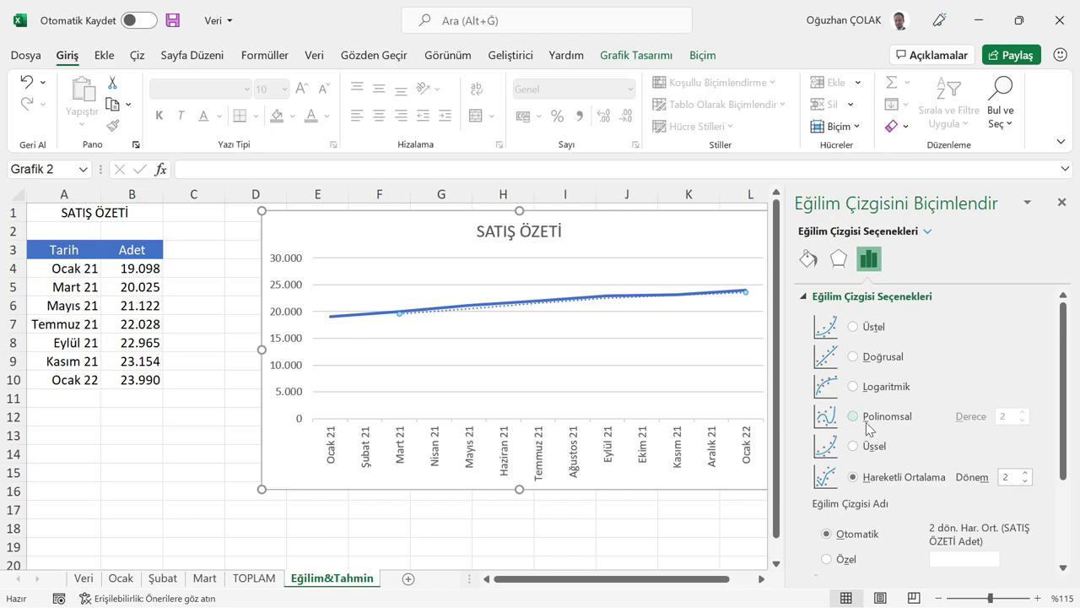
{"action": "left_click", "coordinate": [853, 416]}
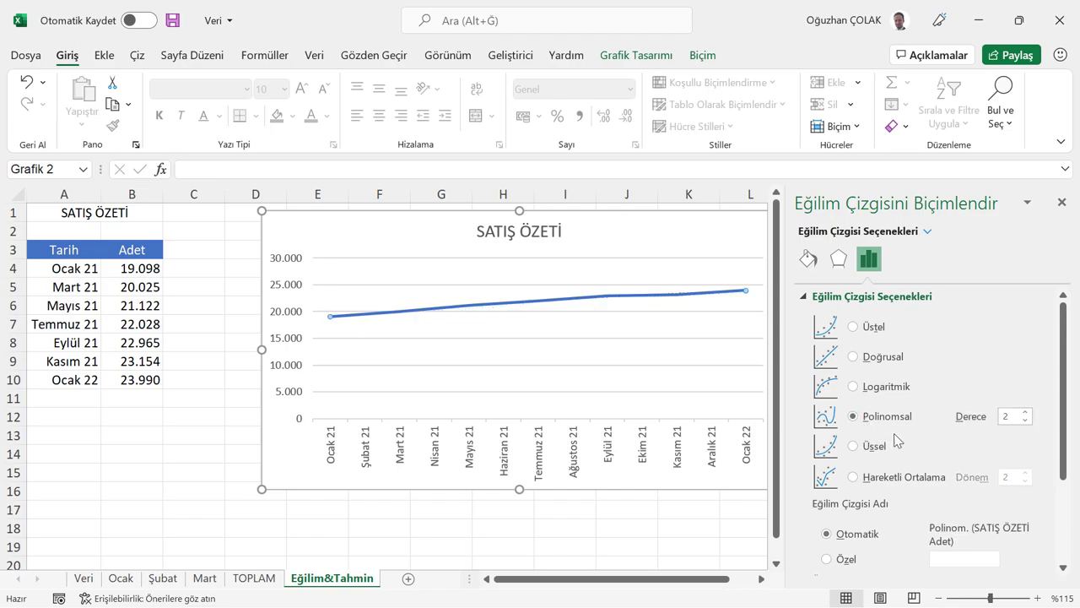
Step: Show the R² = 0,9937 value on the chart and move it to the top-right corner
{"action": "scroll", "coordinate": [1065, 350], "scroll_direction": "down", "scroll_amount": 2}
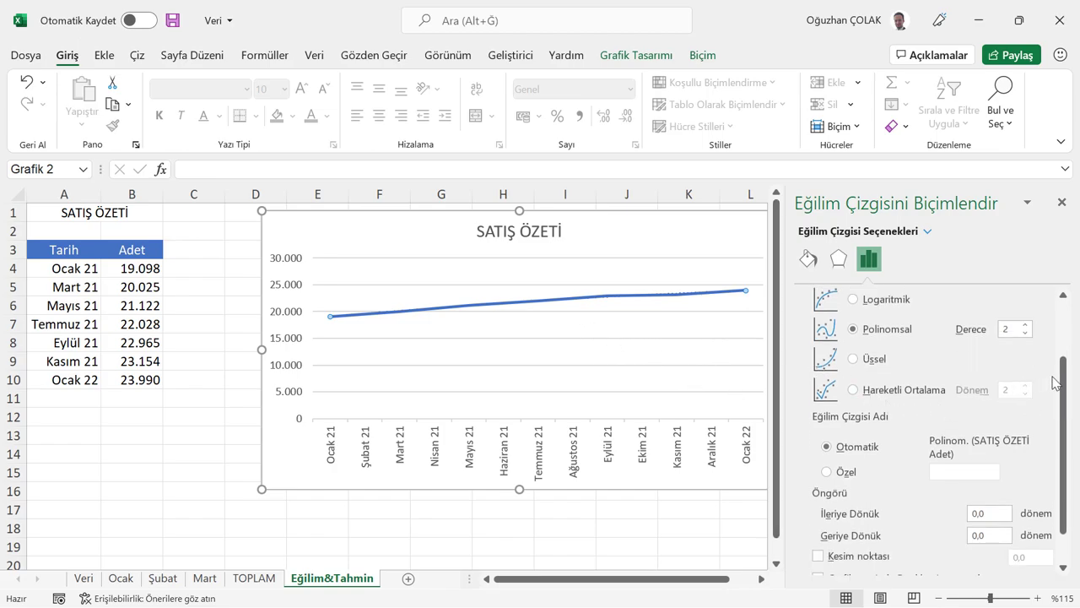
{"action": "scroll", "coordinate": [1065, 383], "scroll_direction": "down", "scroll_amount": 2}
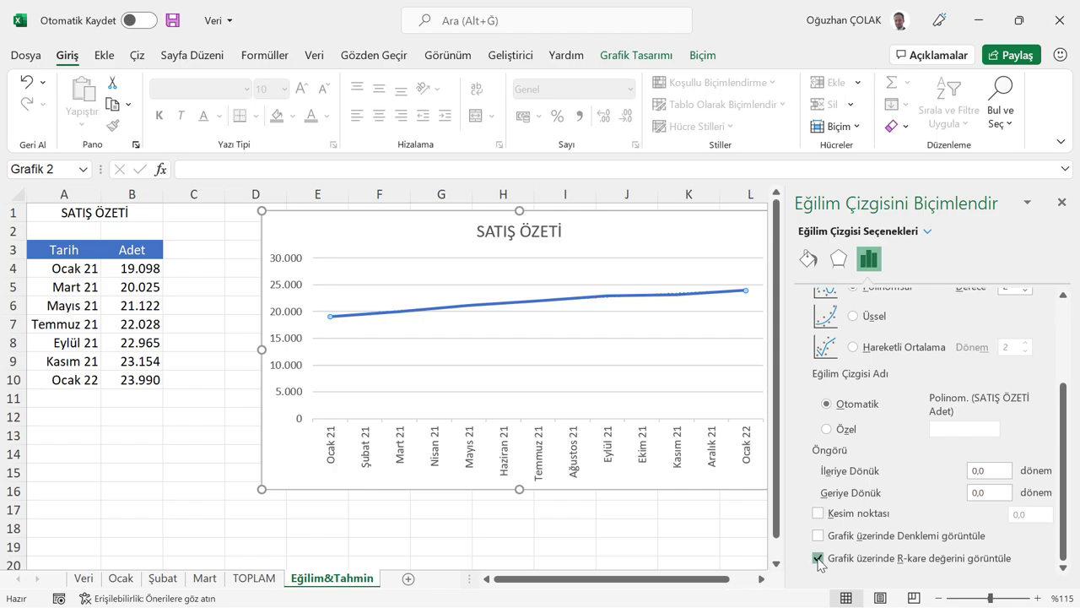
{"action": "left_click", "coordinate": [700, 284]}
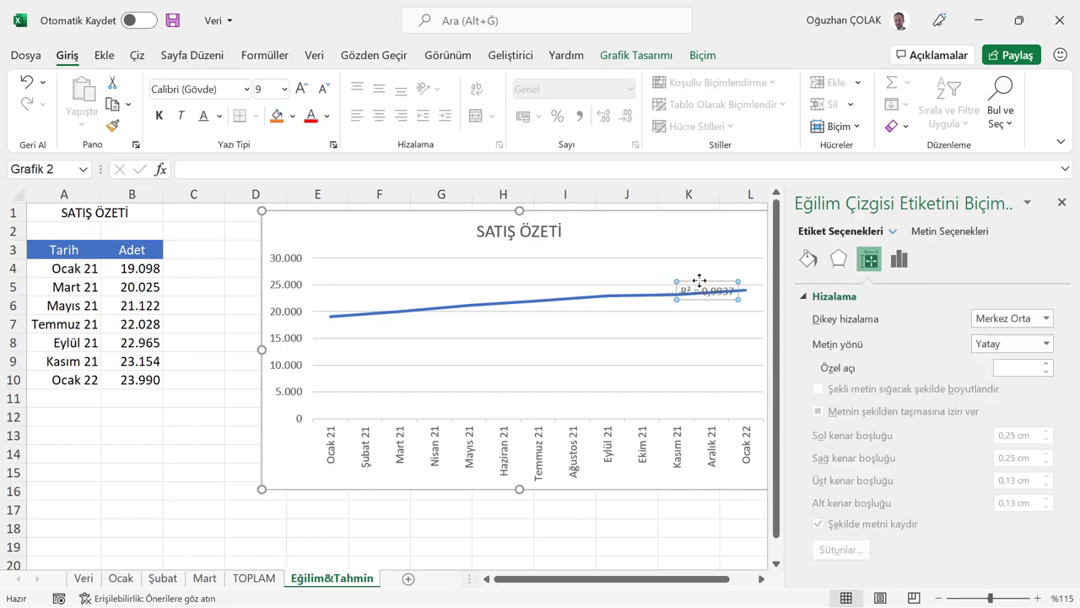
{"action": "left_click_drag", "start_coordinate": [700, 281], "coordinate": [690, 228]}
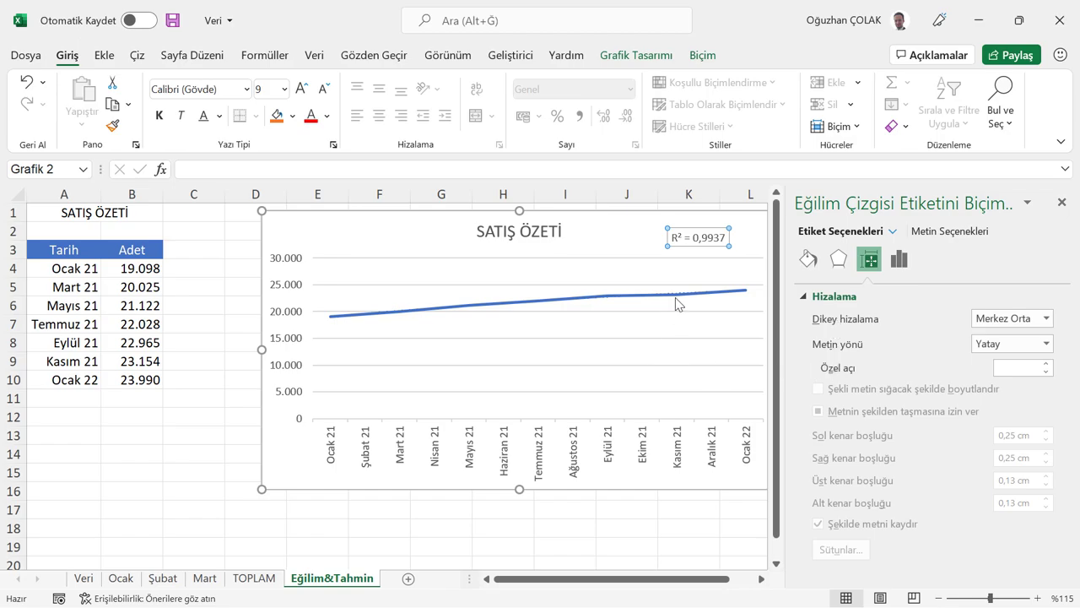
{"action": "left_click", "coordinate": [679, 297]}
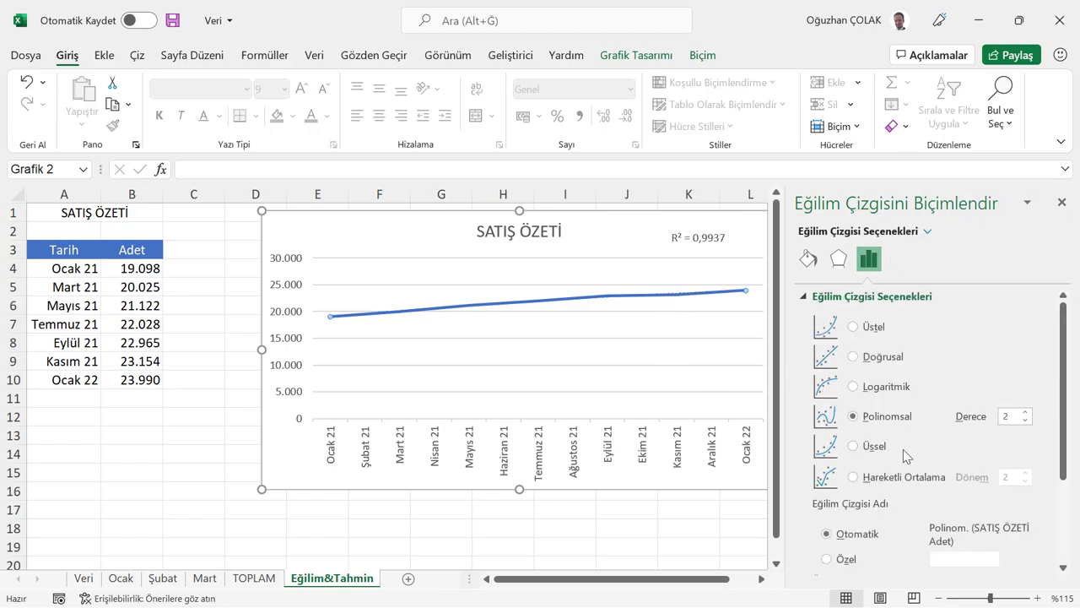
Step: Forecast the trendline 7 periods forward to Ağustos 22 and close the Format Trendline pane
{"action": "scroll", "coordinate": [907, 482], "scroll_direction": "down", "scroll_amount": 3}
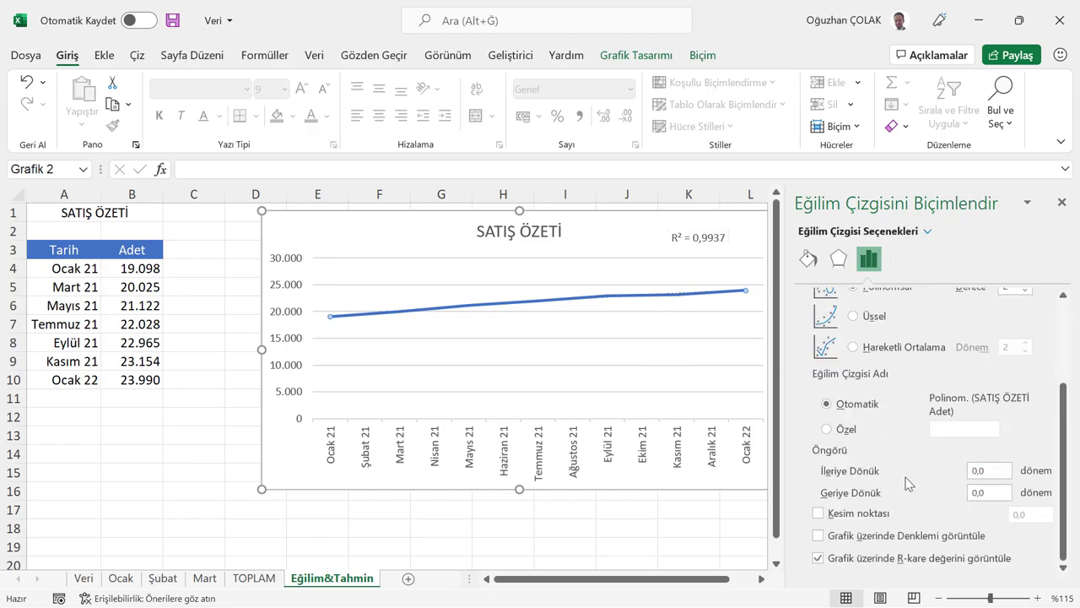
{"action": "left_click", "coordinate": [989, 469]}
{"action": "type", "text": "7"}
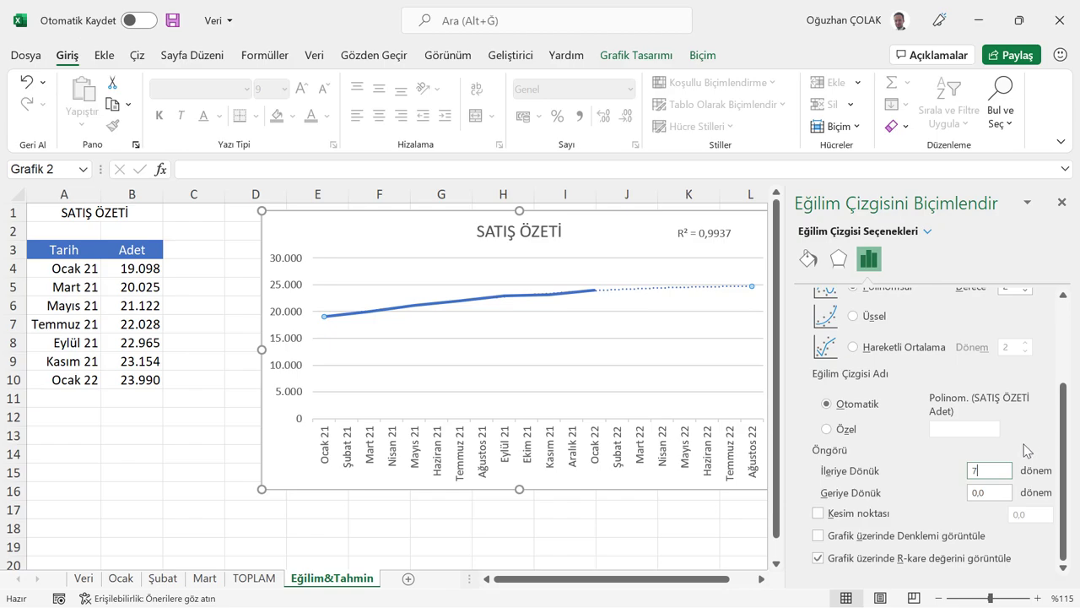
{"action": "scroll", "coordinate": [1026, 449], "scroll_direction": "up", "scroll_amount": 2}
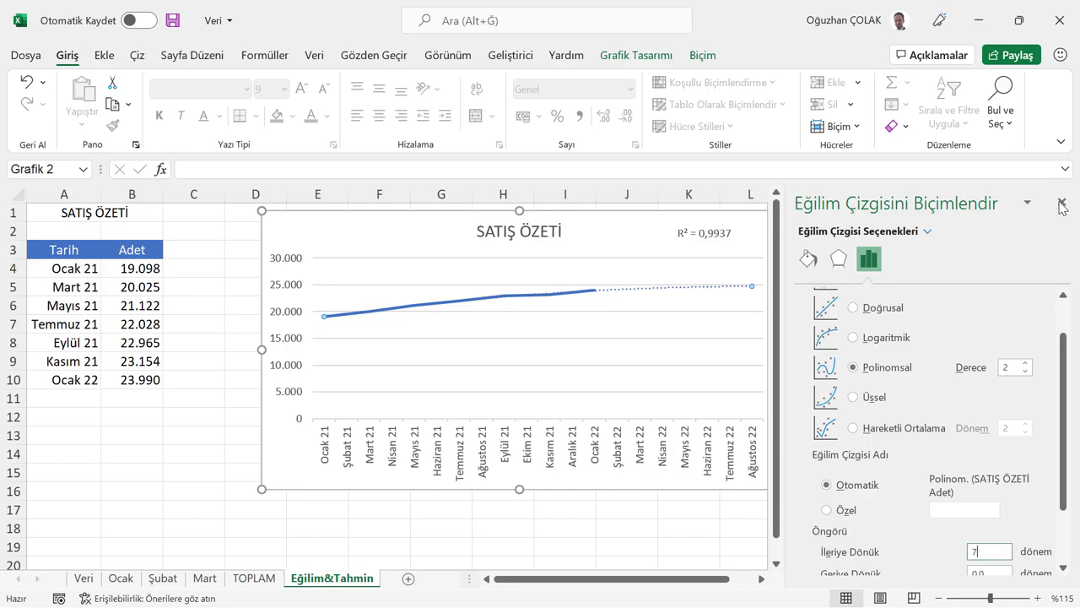
{"action": "left_click", "coordinate": [1062, 204]}
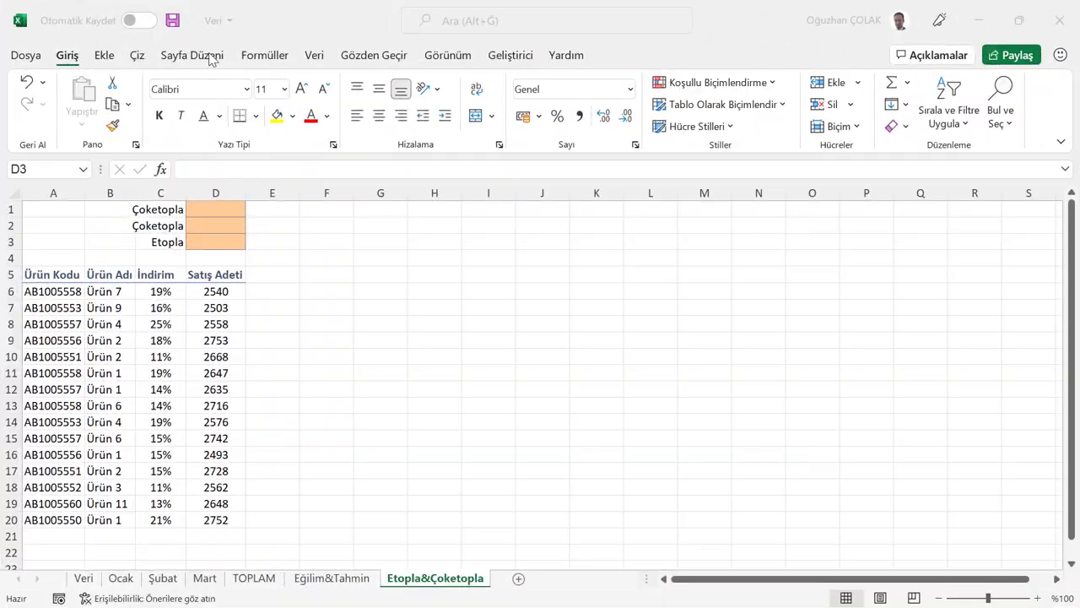
Step: Enter =ETOPLA(D6:D20;">2500") in D3 to total sales above 2500, giving 37028
{"action": "left_click", "coordinate": [224, 242]}
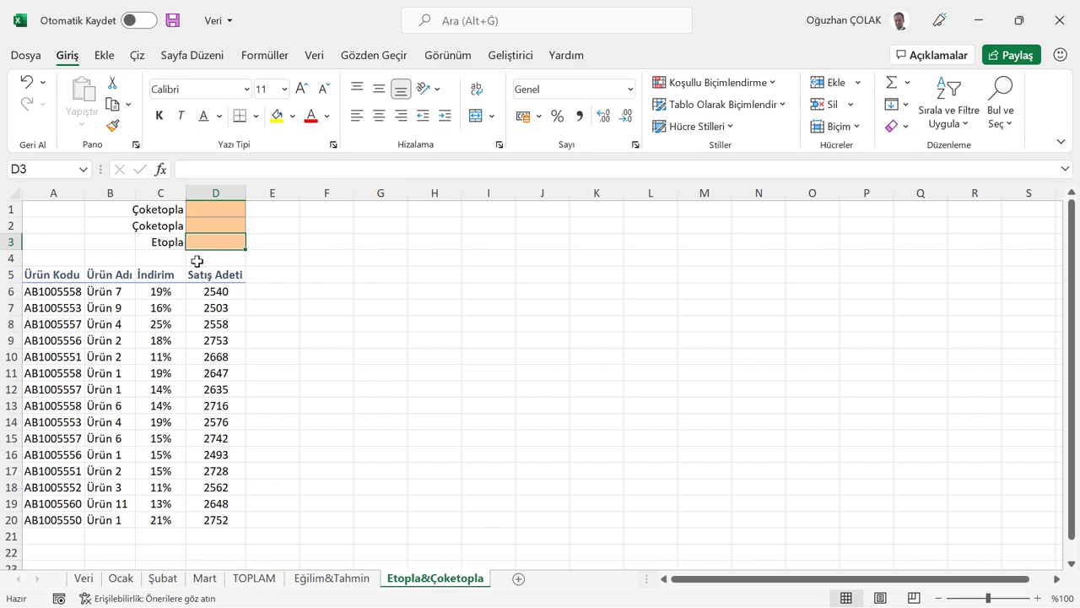
{"action": "left_click", "coordinate": [196, 260]}
{"action": "left_click", "coordinate": [211, 242]}
{"action": "type", "text": "="}
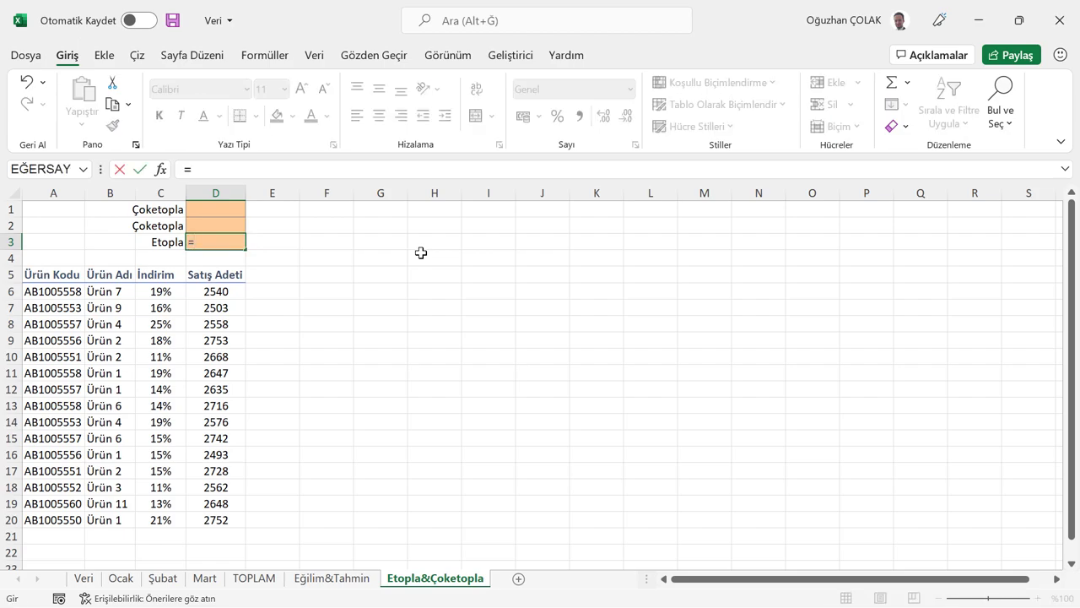
{"action": "type", "text": "etopla"}
{"action": "key", "text": "Tab"}
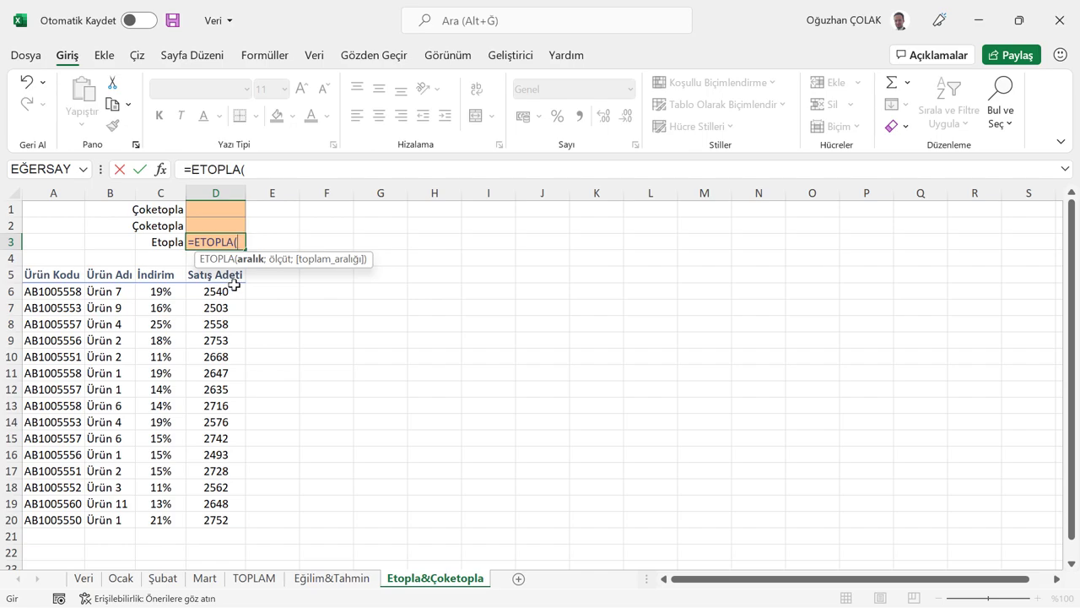
{"action": "left_click_drag", "start_coordinate": [233, 287], "coordinate": [222, 515]}
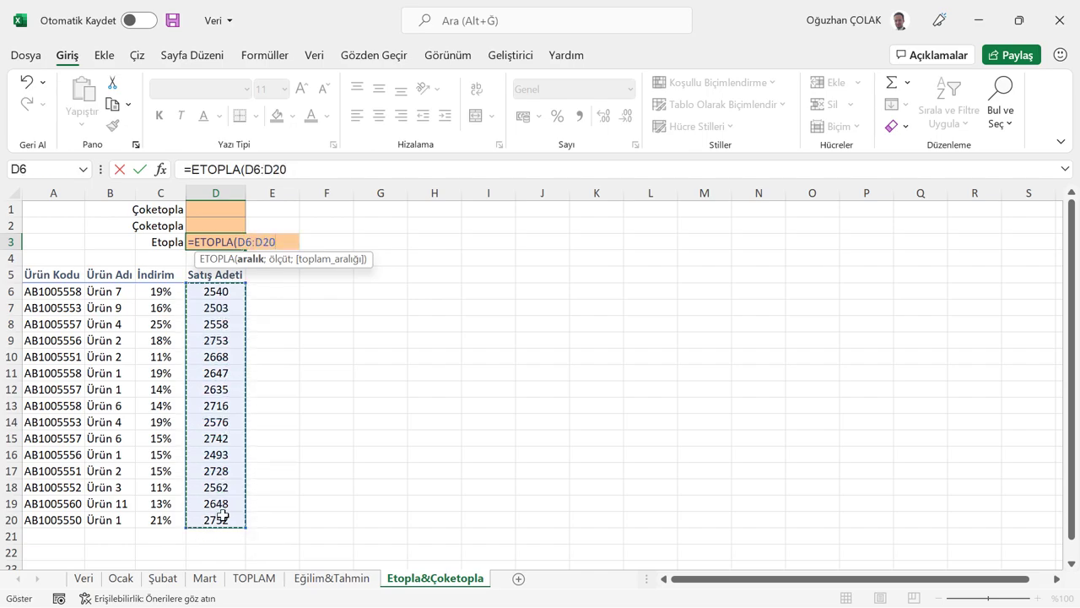
{"action": "type", "text": ";"}
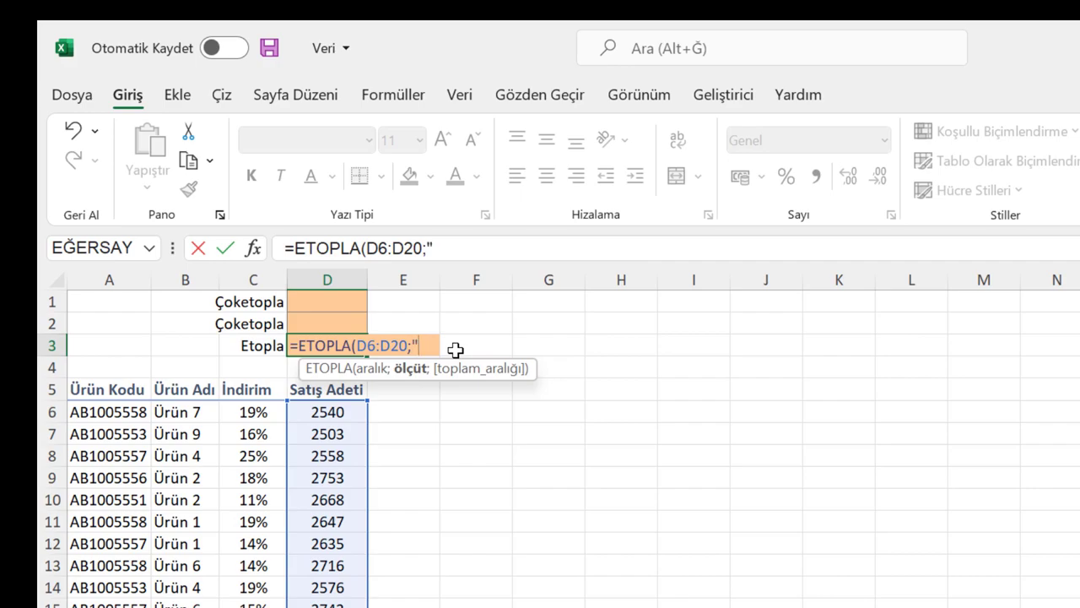
{"action": "type", "text": ">"}
{"action": "type", "text": "2500"}
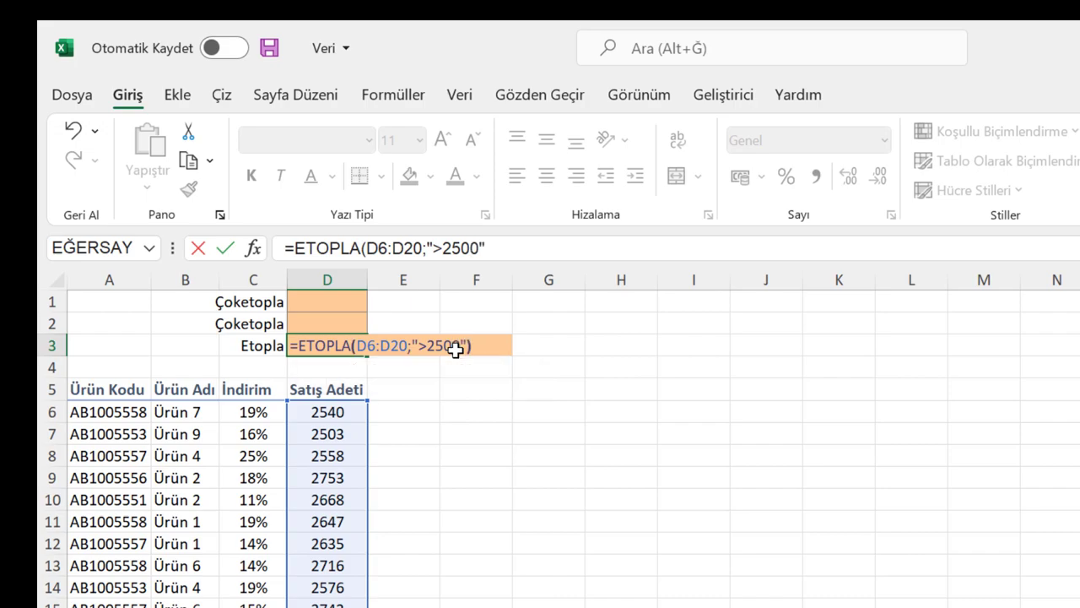
{"action": "type", "text": ")"}
{"action": "key", "text": "Return"}
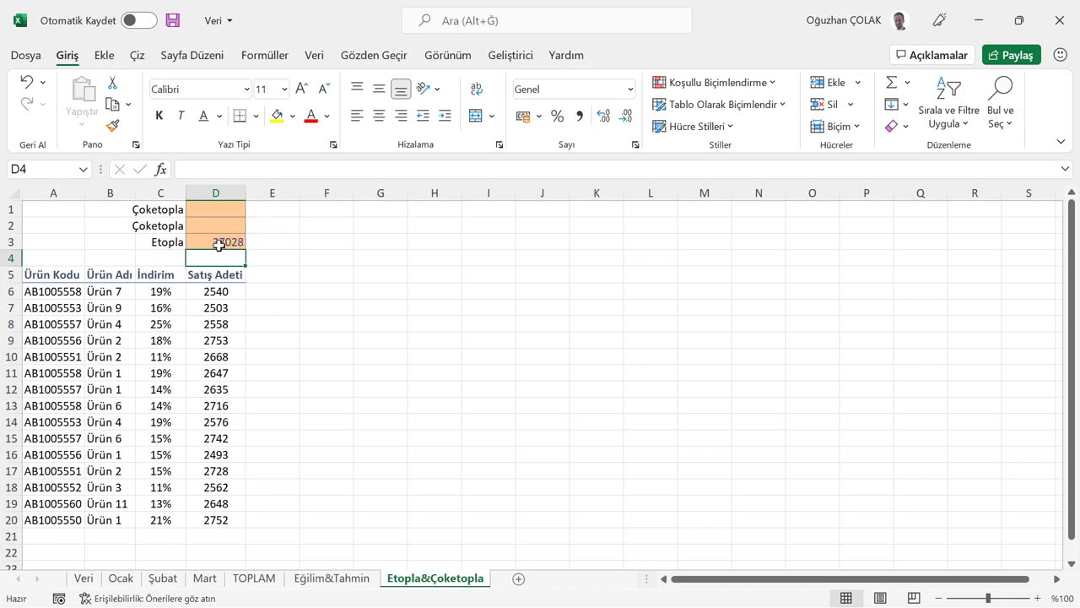
{"action": "left_click", "coordinate": [219, 244]}
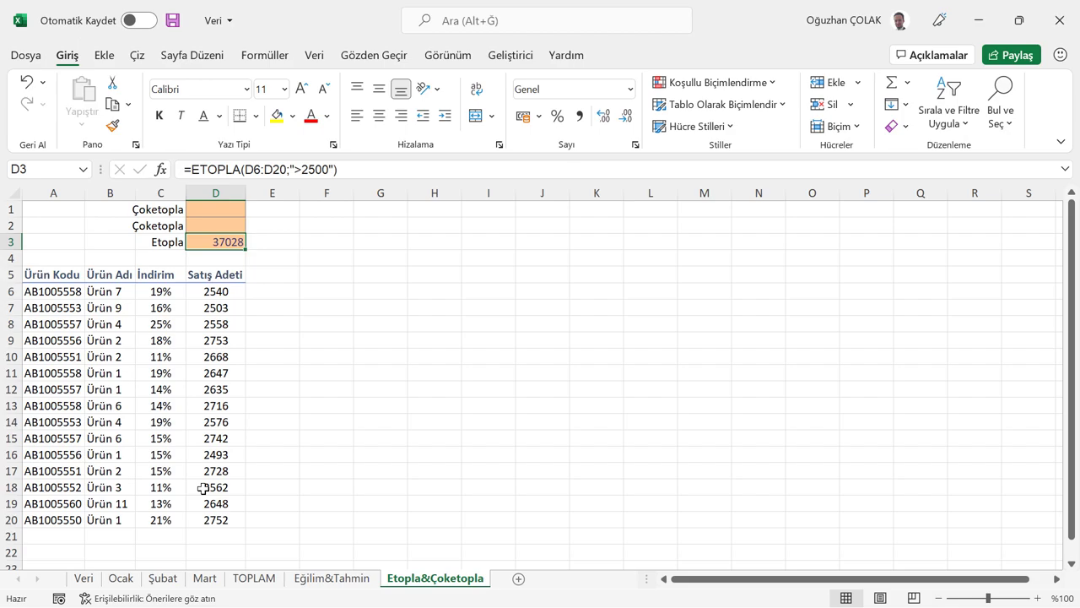
Step: Enter =ÇOKETOPLA(D6:D20;C6:C20;">15%") in D2 to total sales with discounts above 15%
{"action": "left_click", "coordinate": [200, 223]}
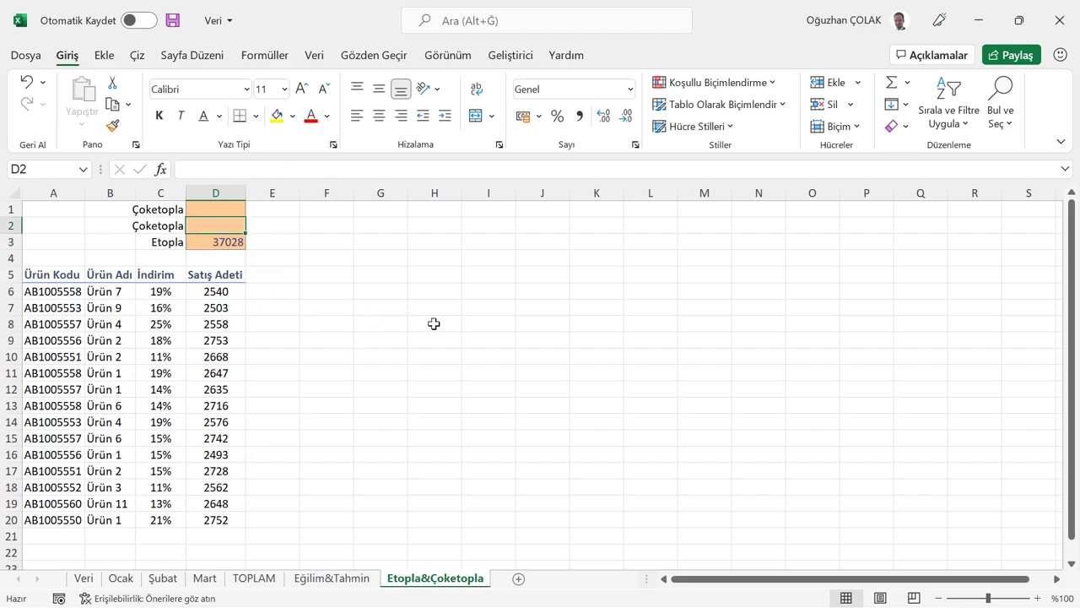
{"action": "type", "text": "=ço"}
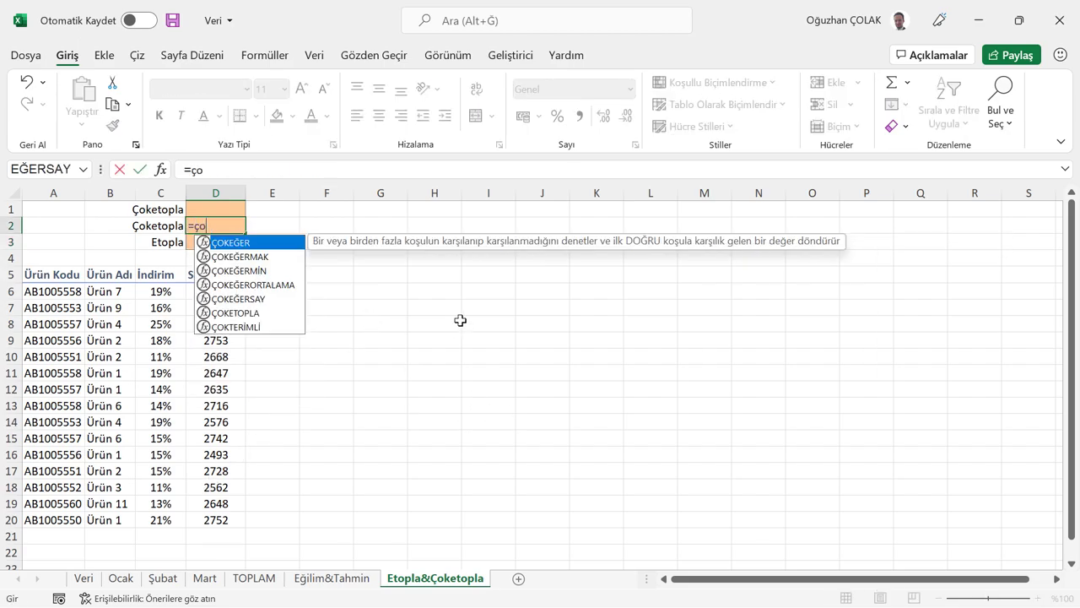
{"action": "type", "text": "ketopl"}
{"action": "key", "text": "Tab"}
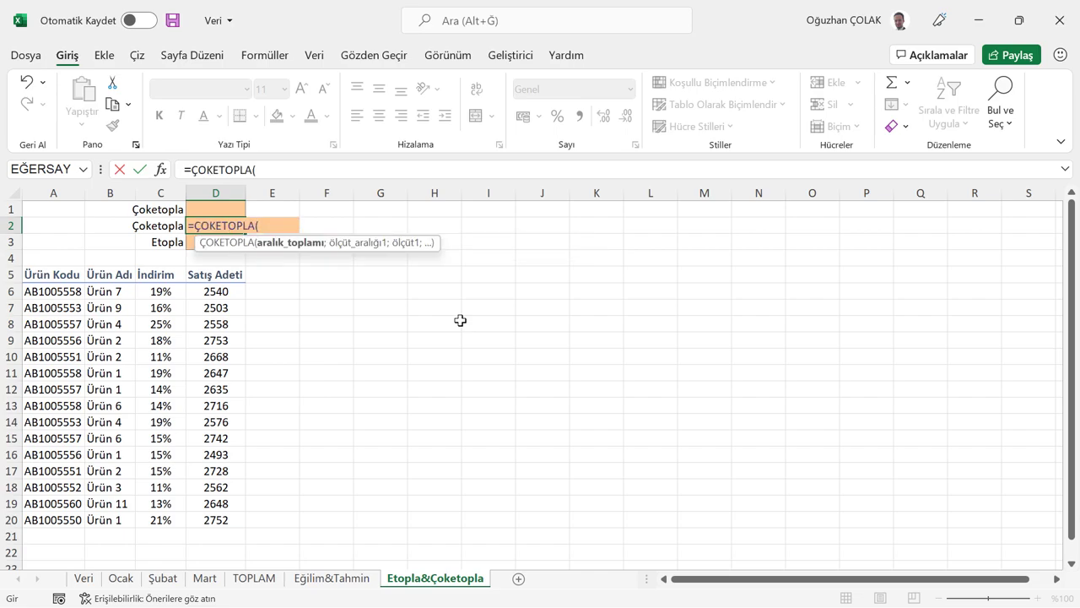
{"action": "left_click_drag", "start_coordinate": [216, 292], "coordinate": [213, 518]}
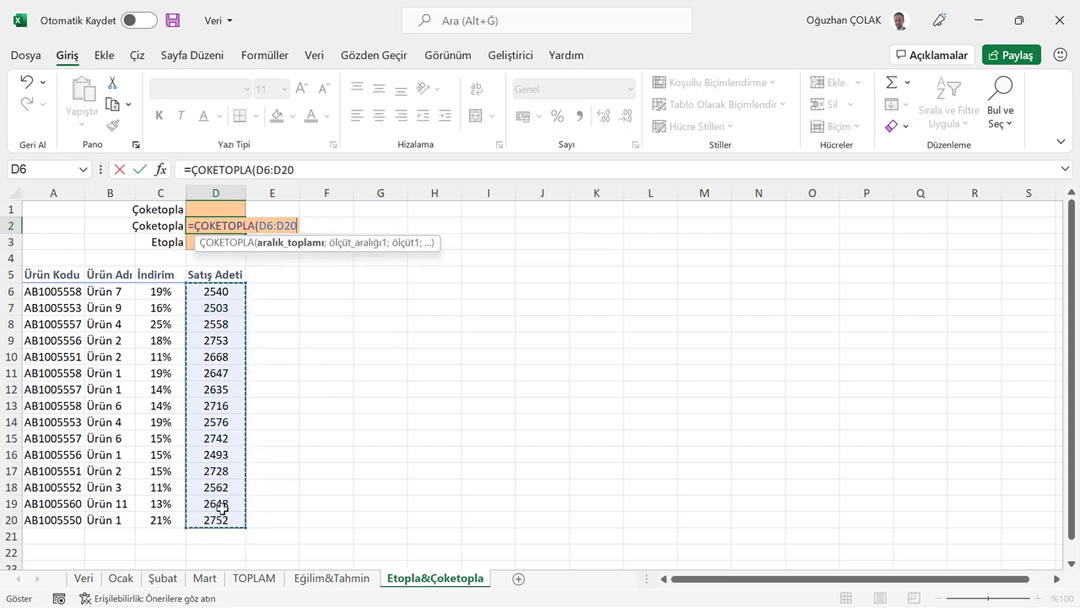
{"action": "type", "text": ";"}
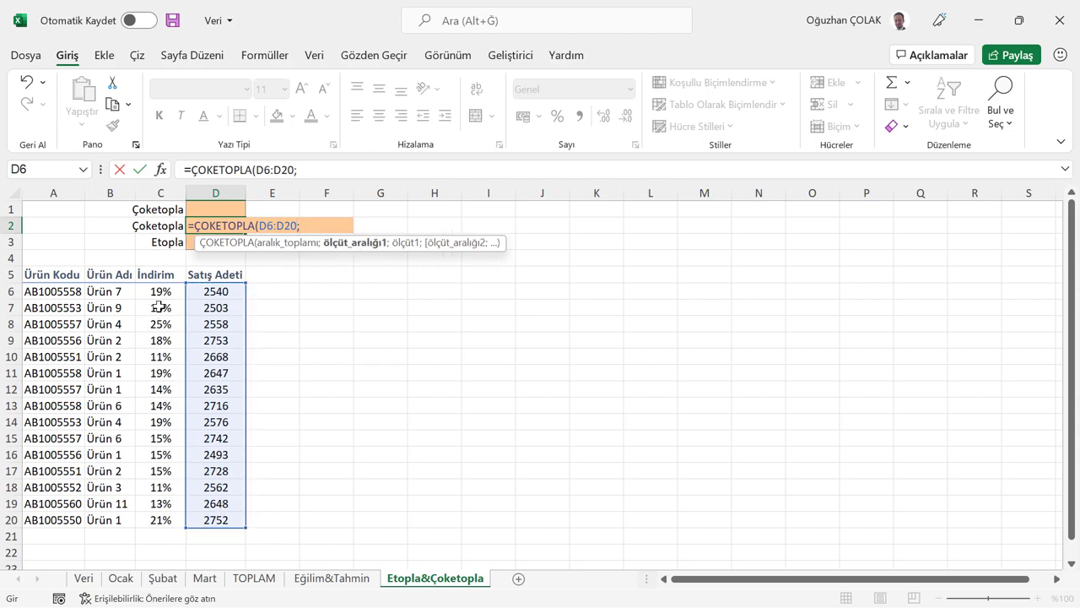
{"action": "left_click_drag", "start_coordinate": [160, 291], "coordinate": [154, 516]}
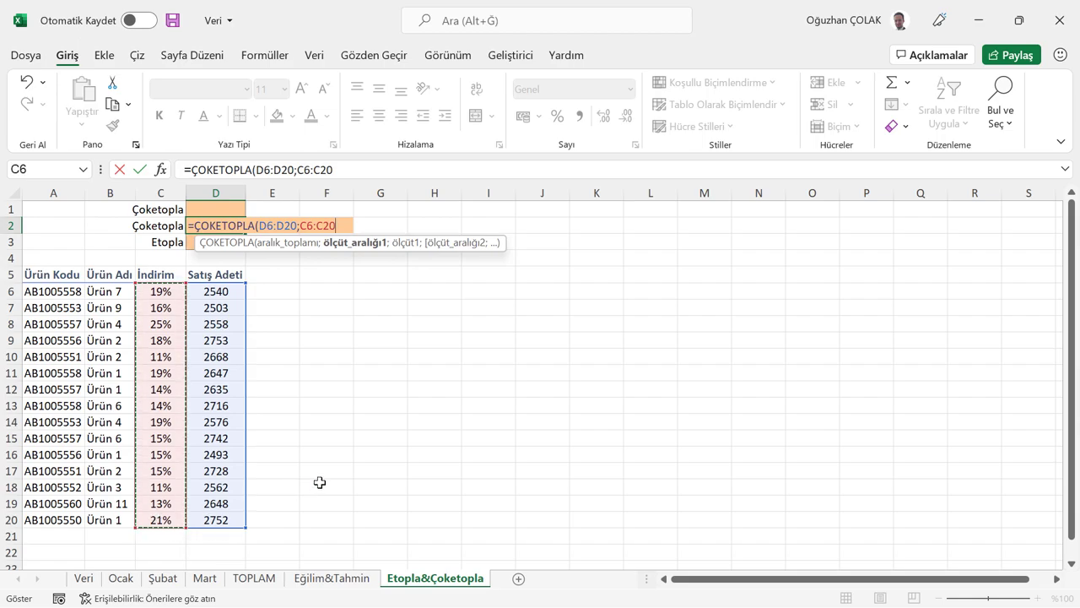
{"action": "type", "text": ";\">"}
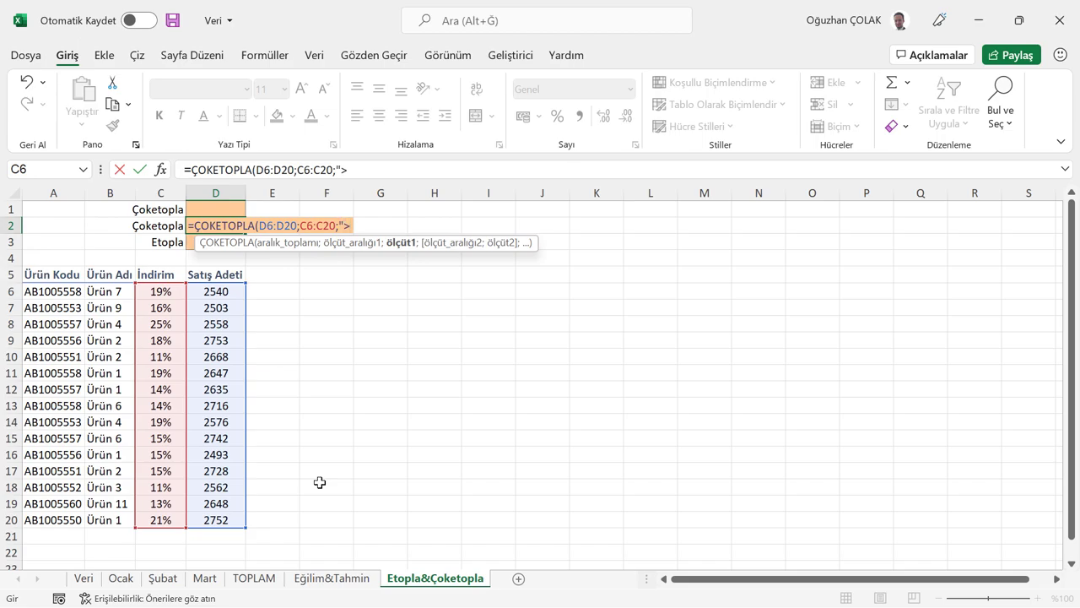
{"action": "type", "text": "15"}
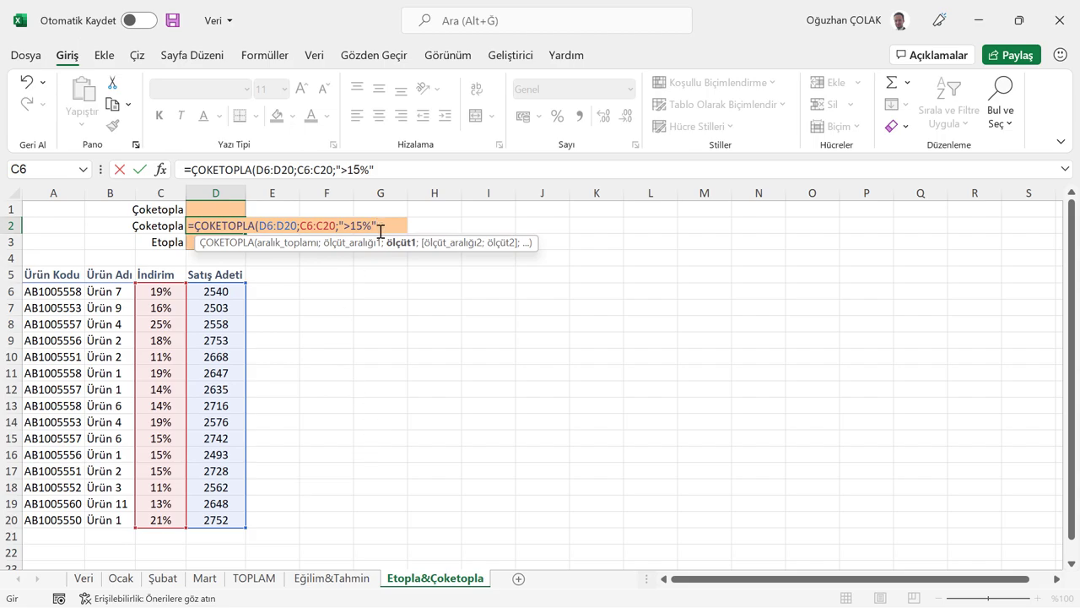
{"action": "type", "text": ")"}
{"action": "key", "text": "Return"}
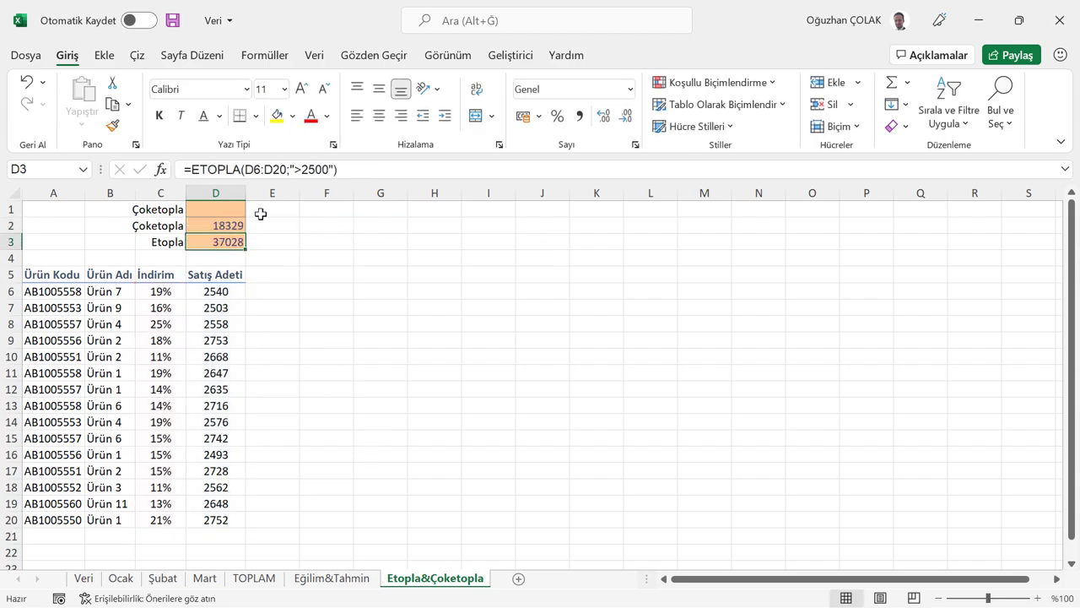
{"action": "left_click", "coordinate": [221, 222]}
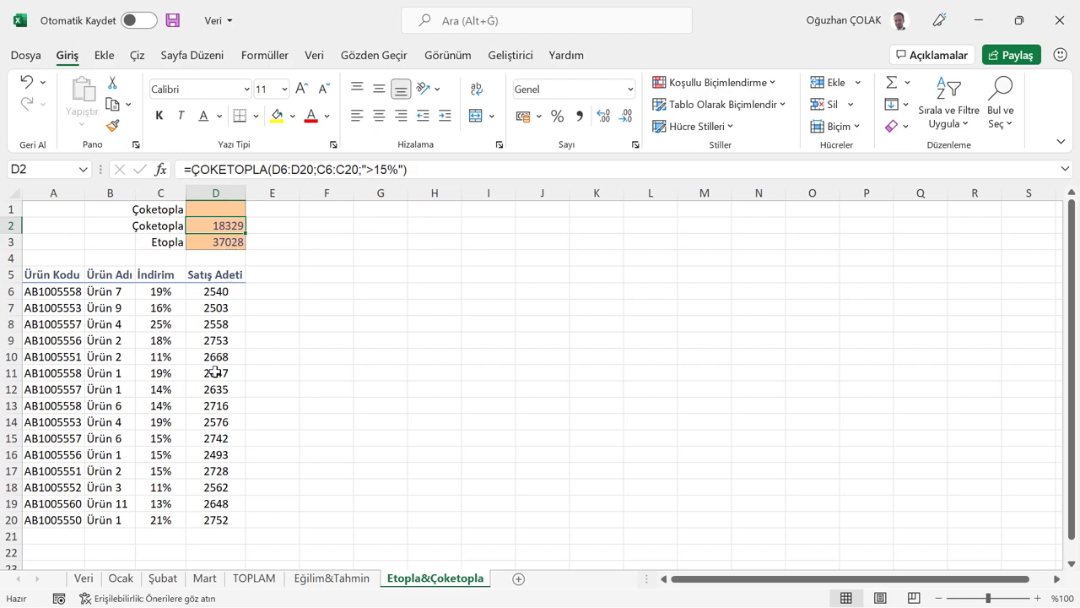
{"action": "left_click", "coordinate": [228, 209]}
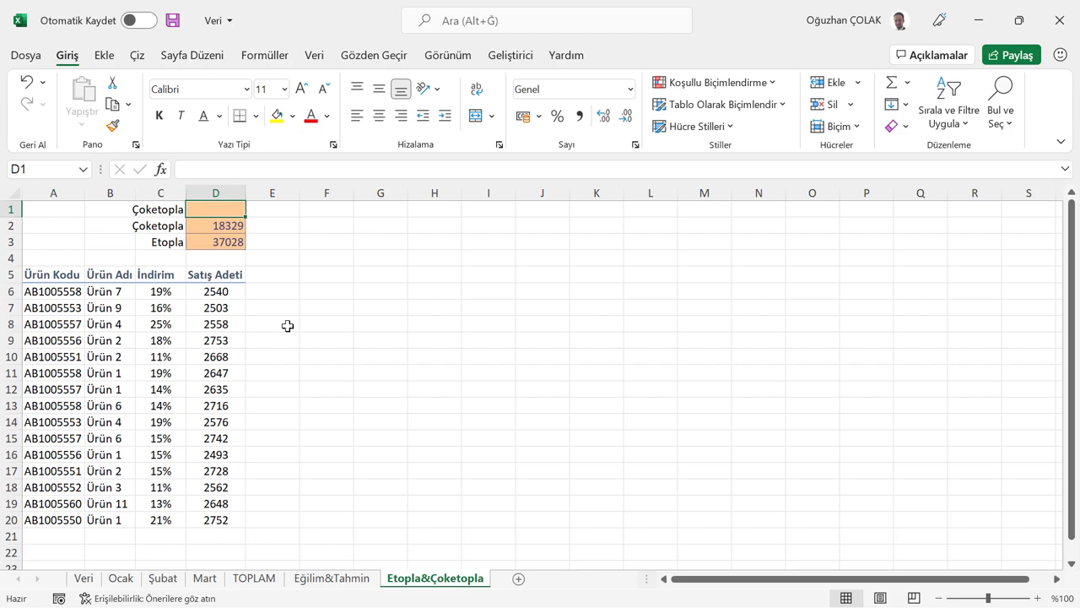
Step: In D1 enter =ÇOKETOPLA(D6:D20;B6:B20;B11;C6:C20;">17%") for B11's product above 17% discount
{"action": "type", "text": "=çoketopla"}
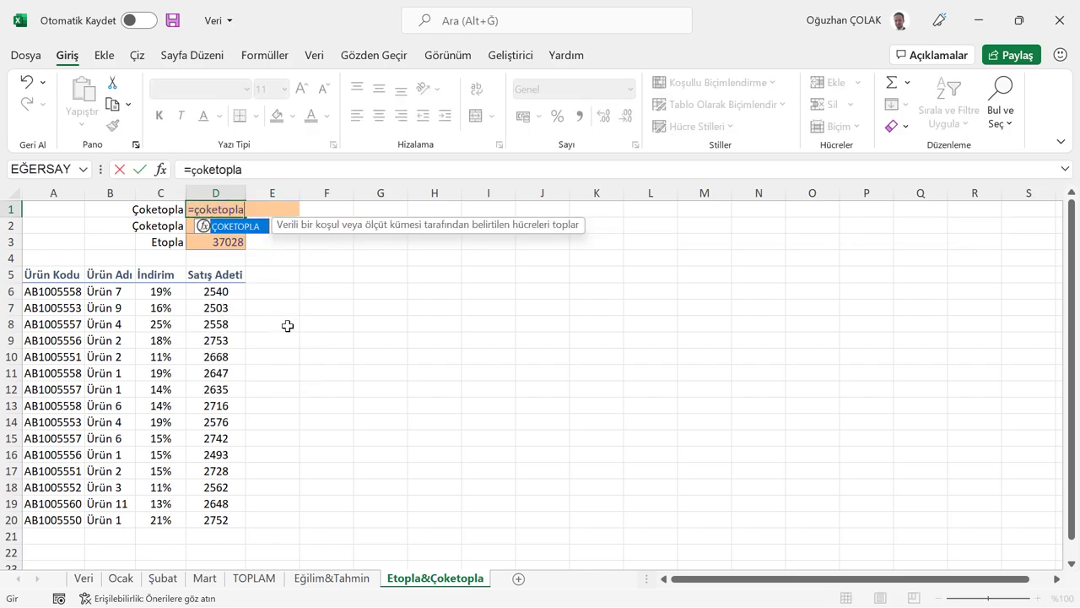
{"action": "key", "text": "Tab"}
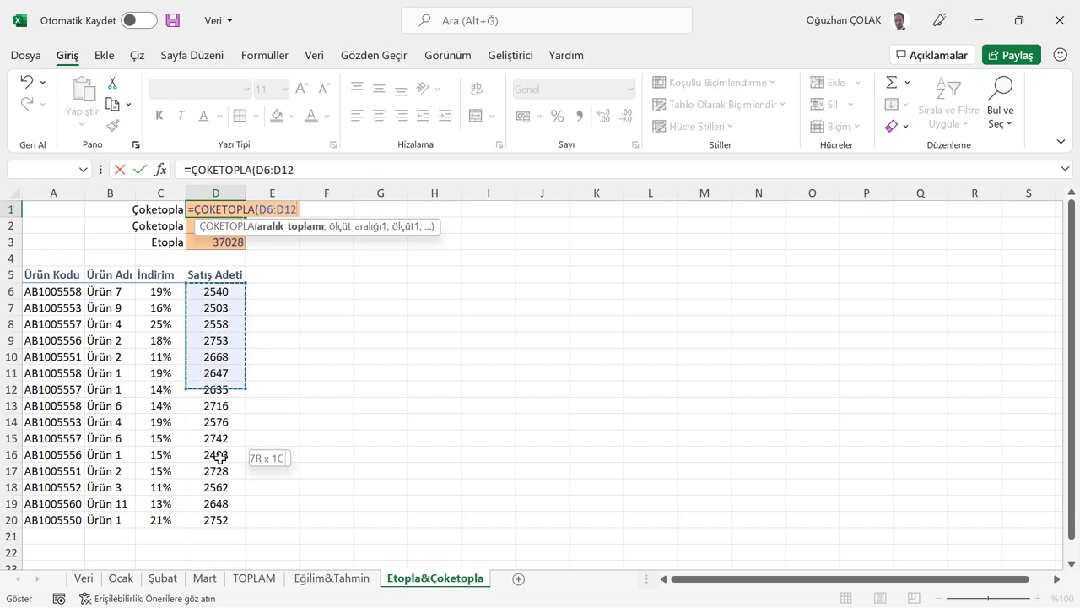
{"action": "left_click_drag", "start_coordinate": [216, 291], "coordinate": [237, 520]}
{"action": "type", "text": ";"}
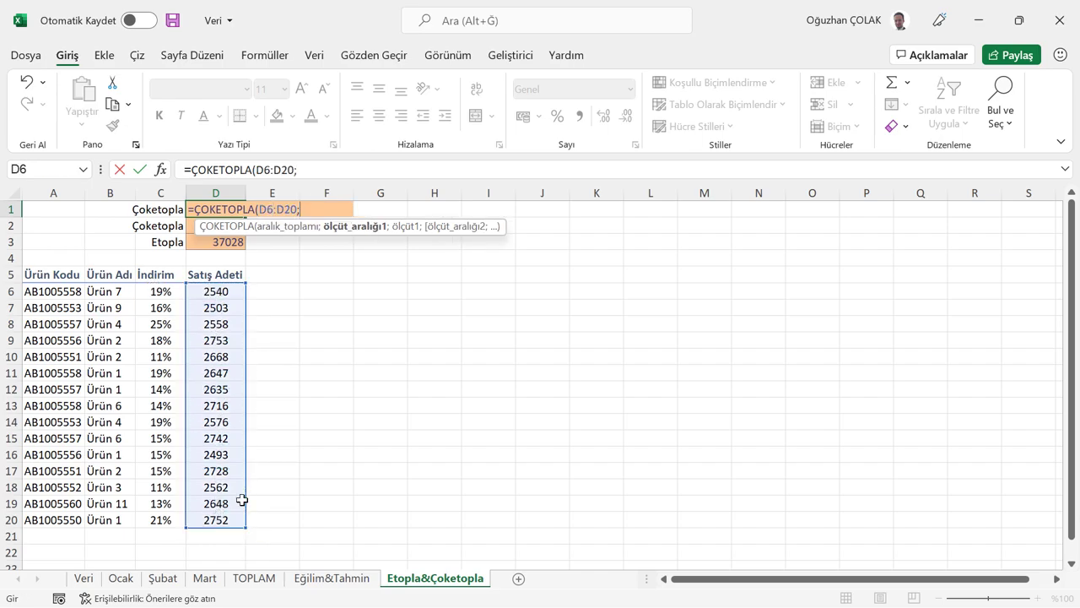
{"action": "left_click", "coordinate": [106, 291]}
{"action": "left_click_drag", "start_coordinate": [106, 291], "coordinate": [101, 518]}
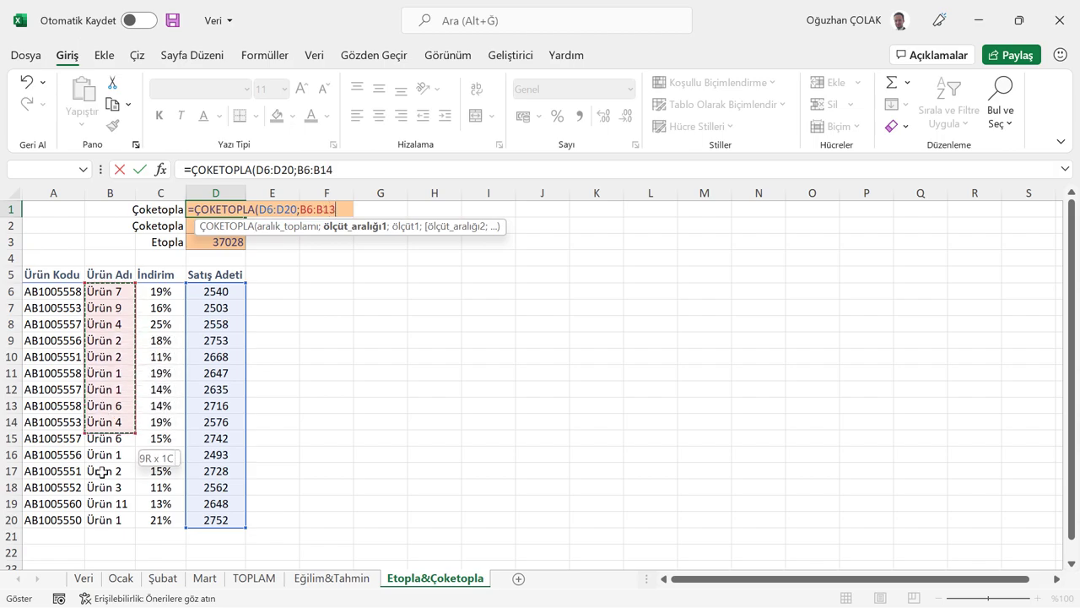
{"action": "type", "text": ";"}
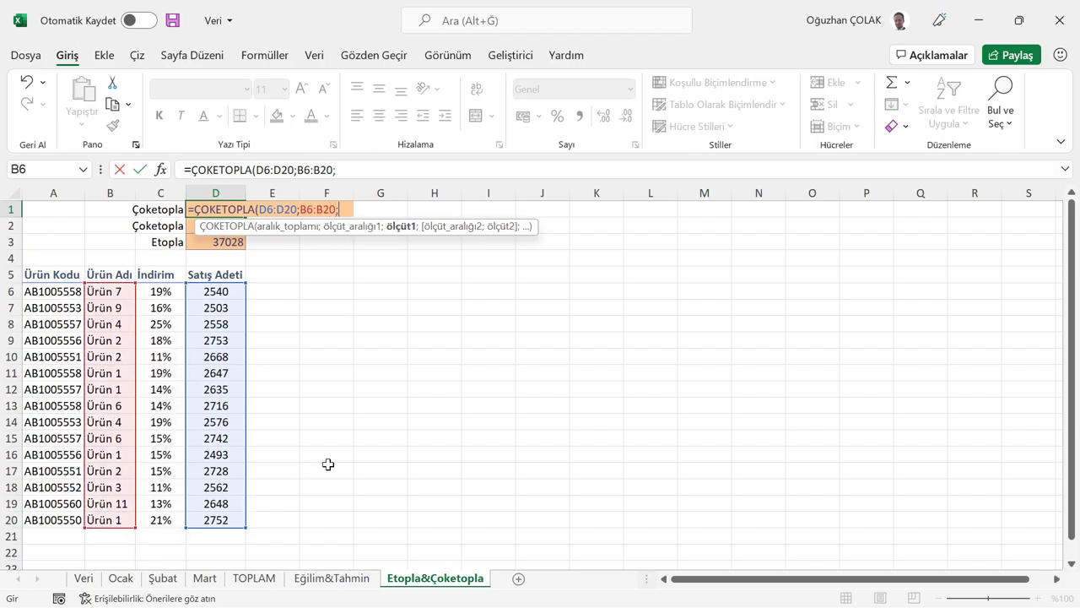
{"action": "left_click", "coordinate": [102, 365]}
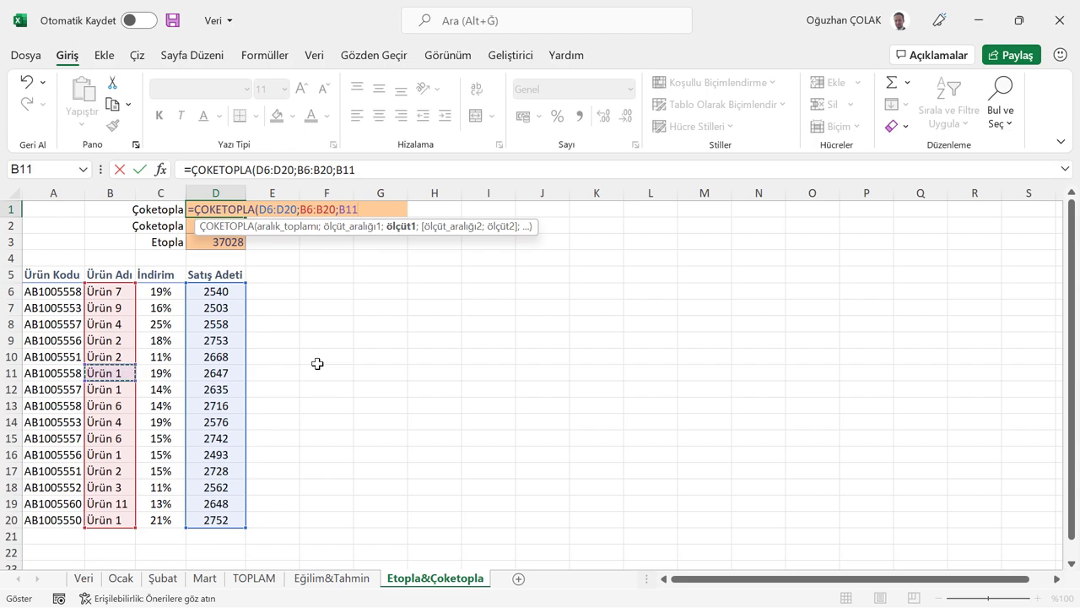
{"action": "type", "text": ";"}
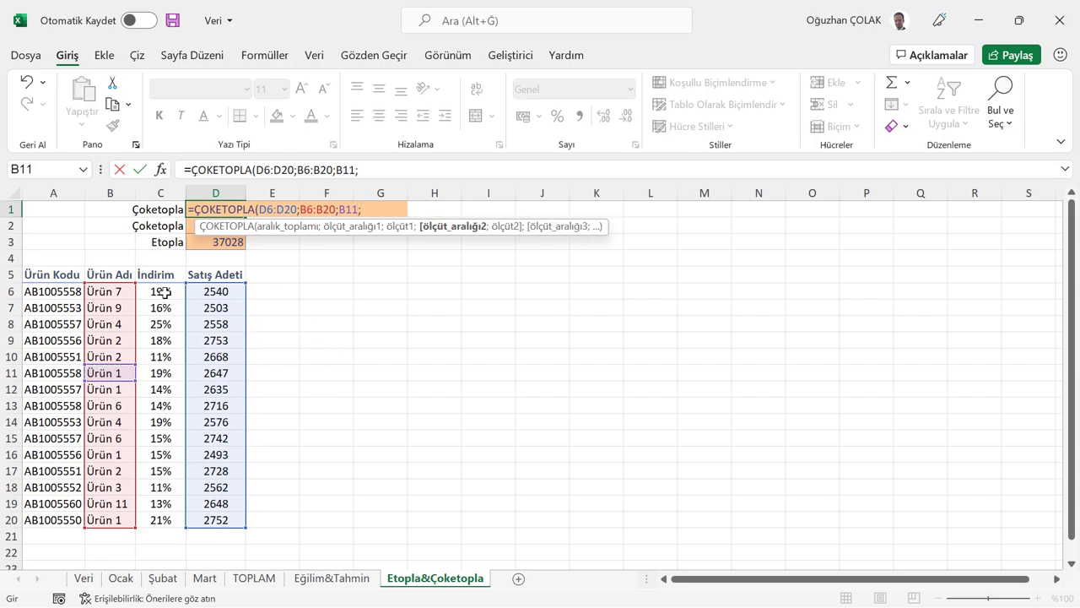
{"action": "left_click_drag", "start_coordinate": [165, 292], "coordinate": [165, 501]}
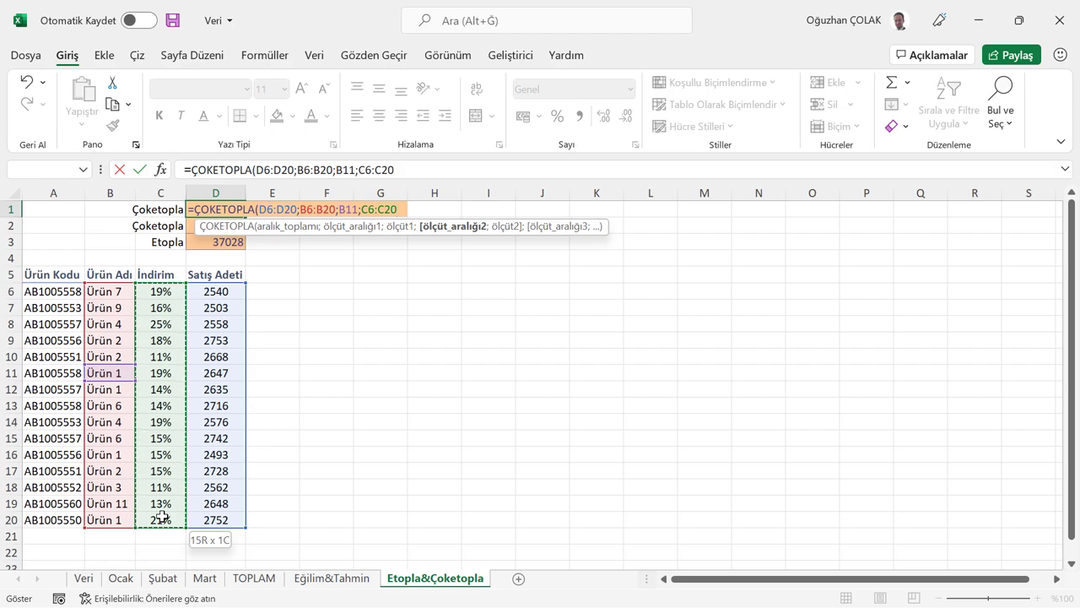
{"action": "left_click_drag", "start_coordinate": [162, 517], "coordinate": [162, 516]}
{"action": "type", "text": ";\""}
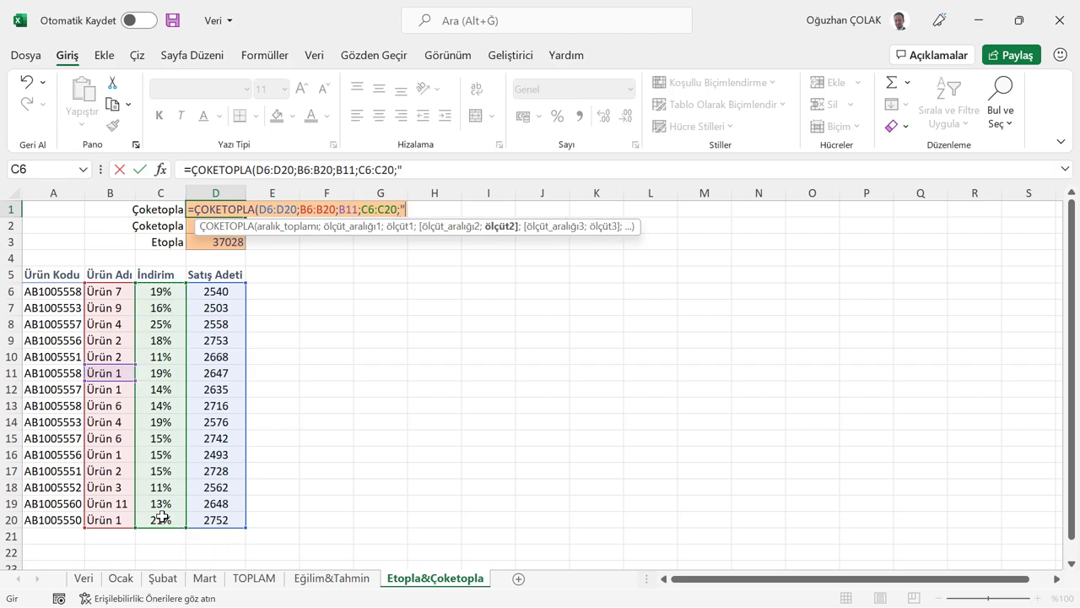
{"action": "type", "text": ">17"}
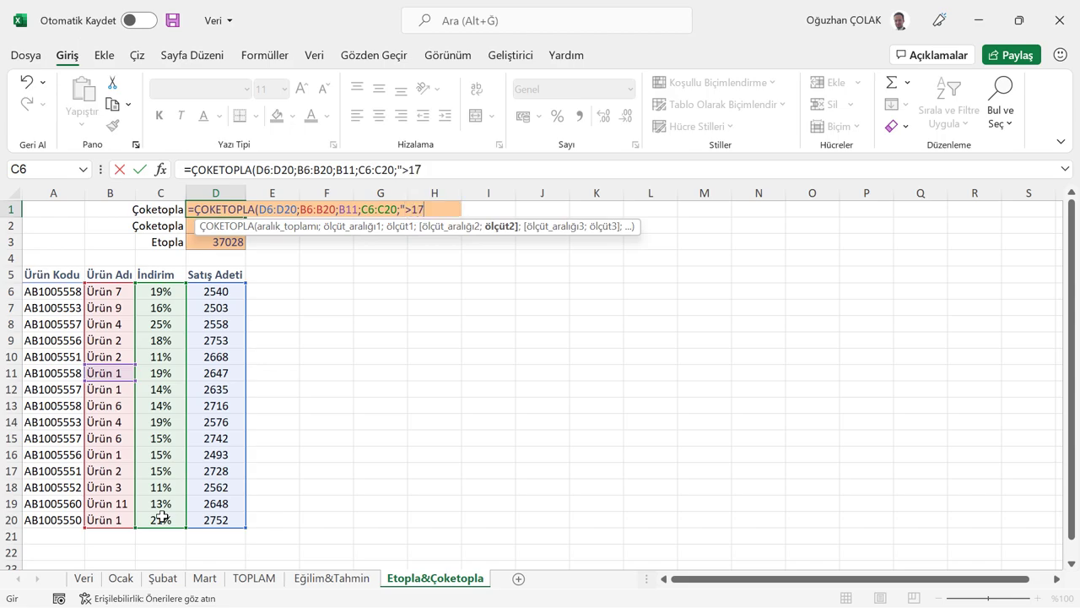
{"action": "type", "text": "%\""}
{"action": "type", "text": ")"}
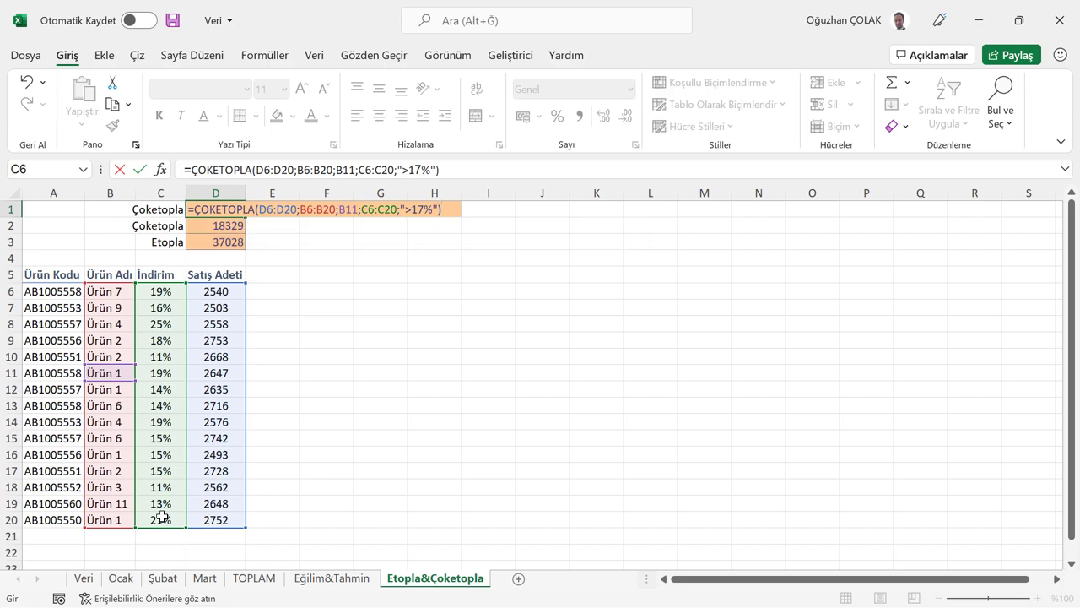
{"action": "key", "text": "Return"}
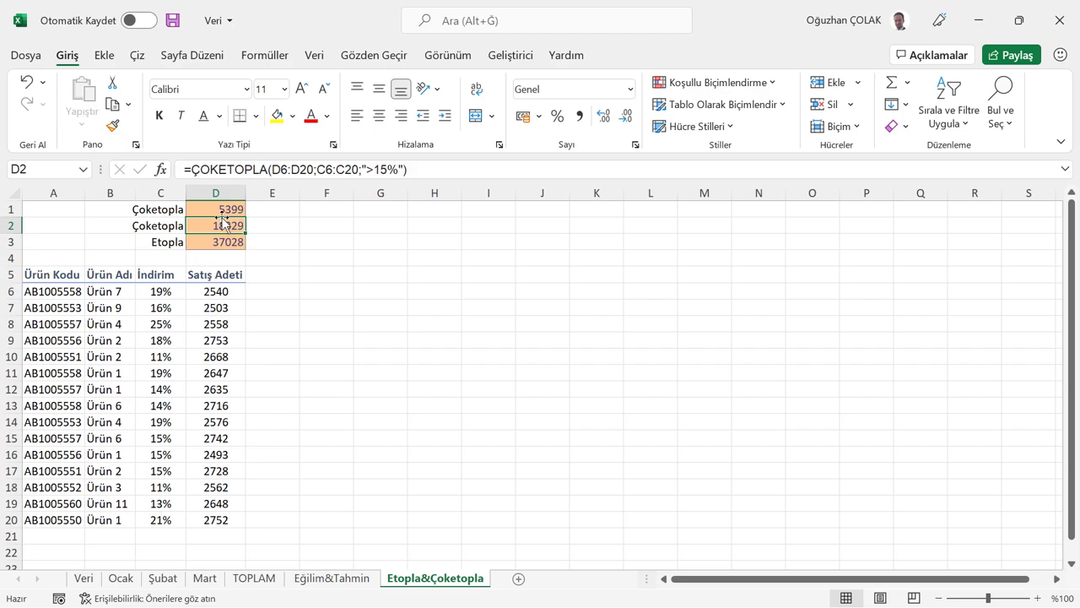
Step: Move to the Dilimleyici sheet and select cell E3 inside the product sales data
{"action": "left_click", "coordinate": [239, 210]}
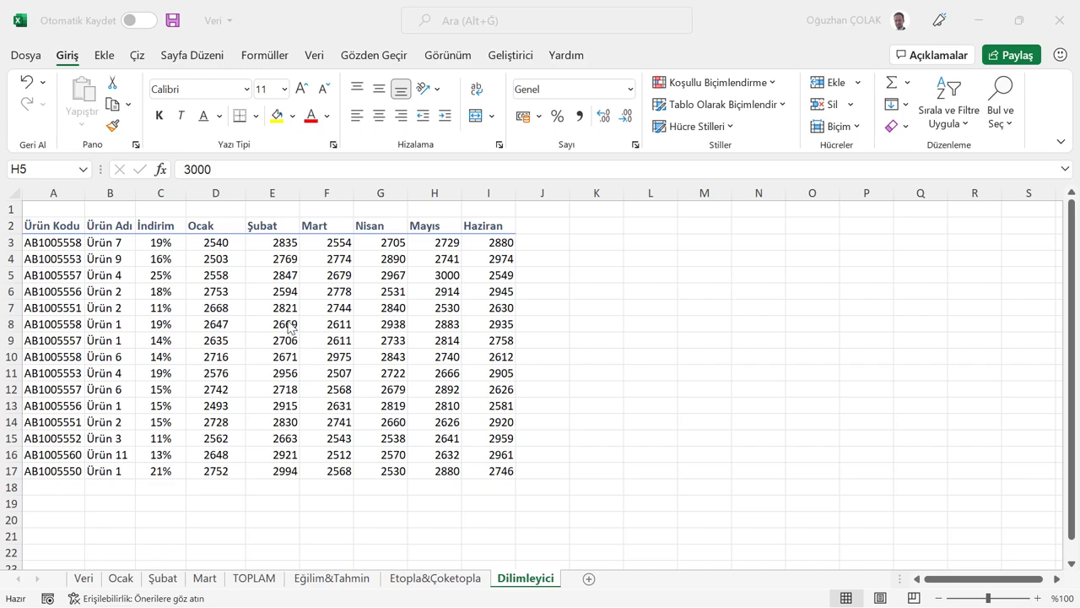
{"action": "left_click", "coordinate": [271, 243]}
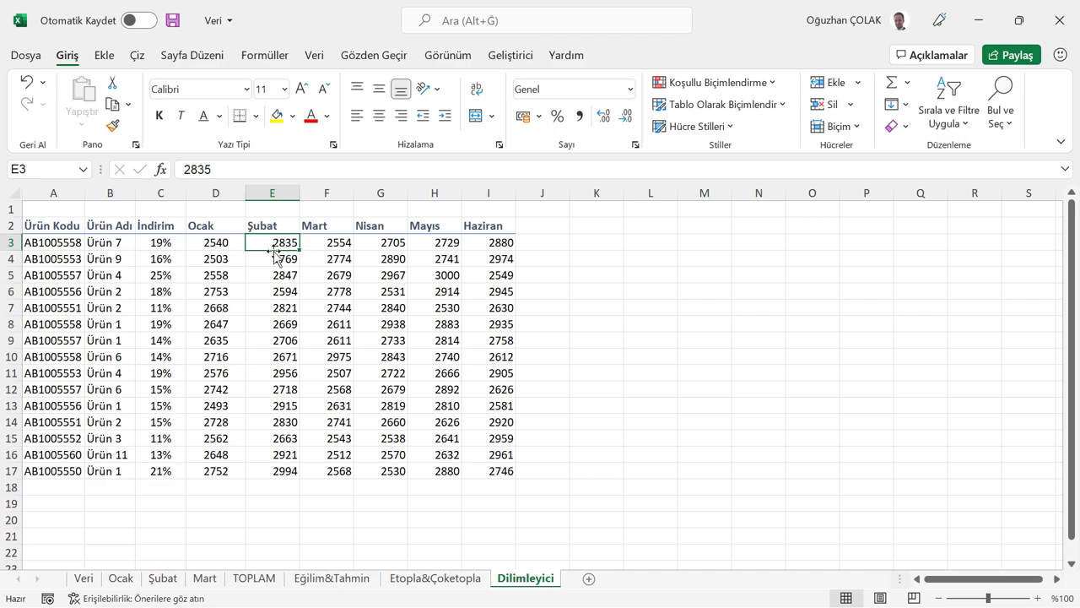
Step: Convert the range A2:I17 into a table with headers
{"action": "left_click", "coordinate": [104, 54]}
{"action": "left_click", "coordinate": [149, 101]}
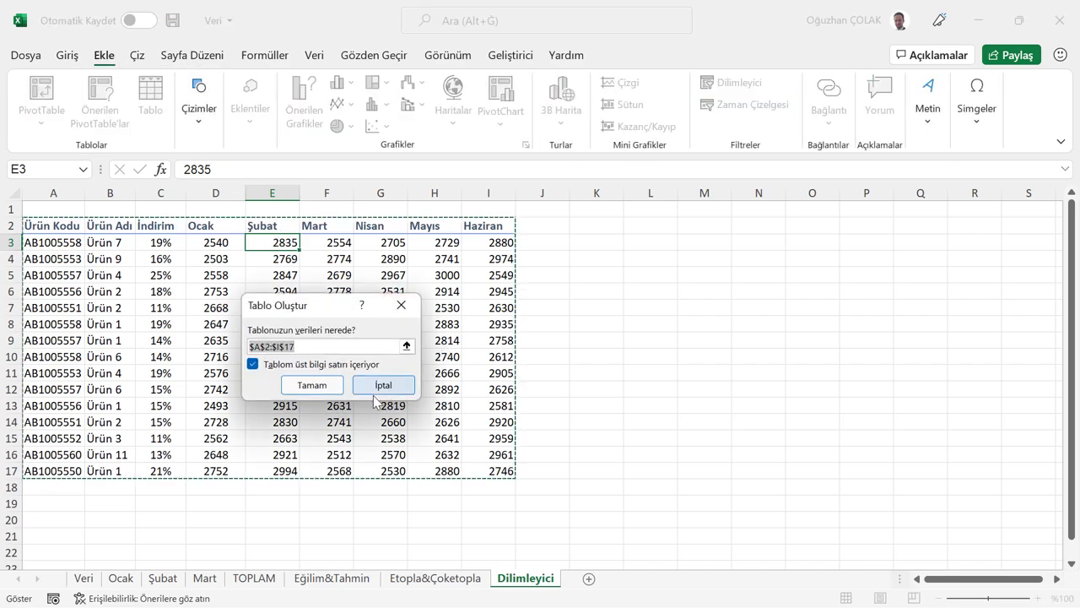
{"action": "left_click", "coordinate": [315, 385]}
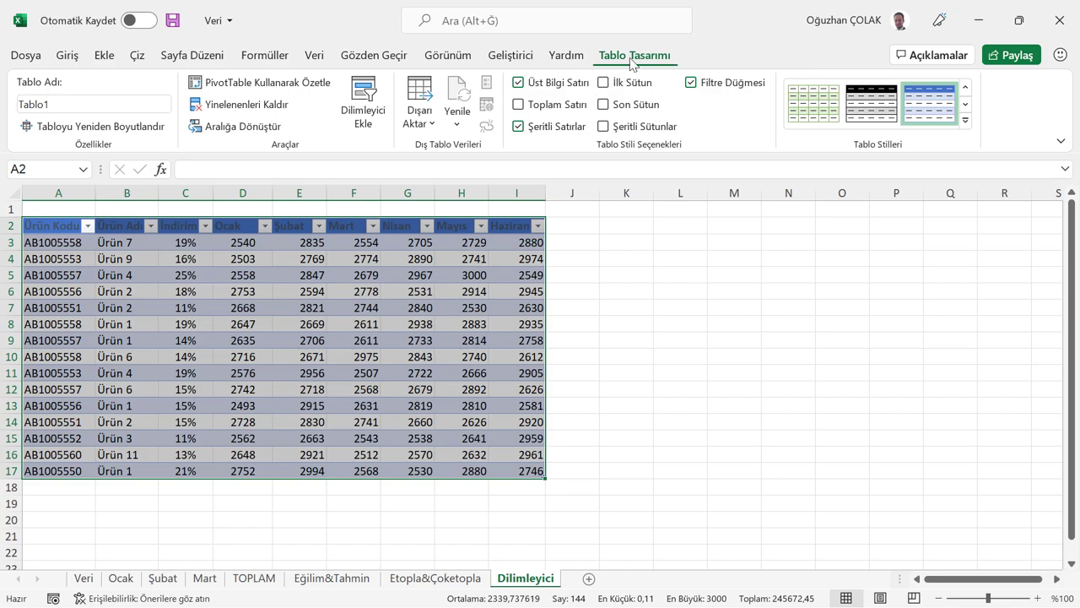
Step: Apply a green medium banded style to the new table
{"action": "left_click", "coordinate": [965, 120]}
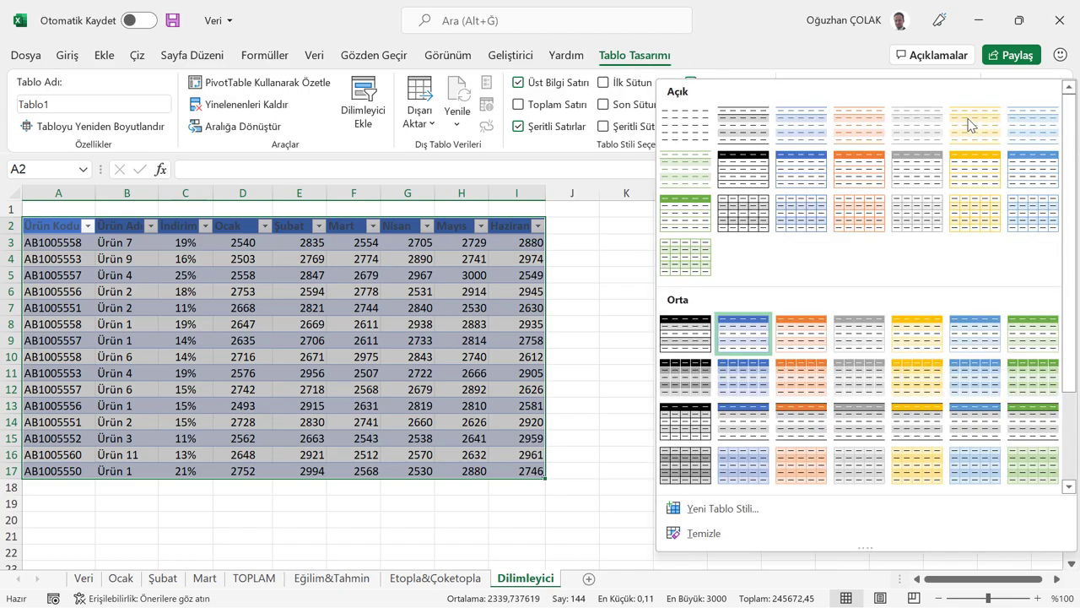
{"action": "left_click", "coordinate": [738, 339]}
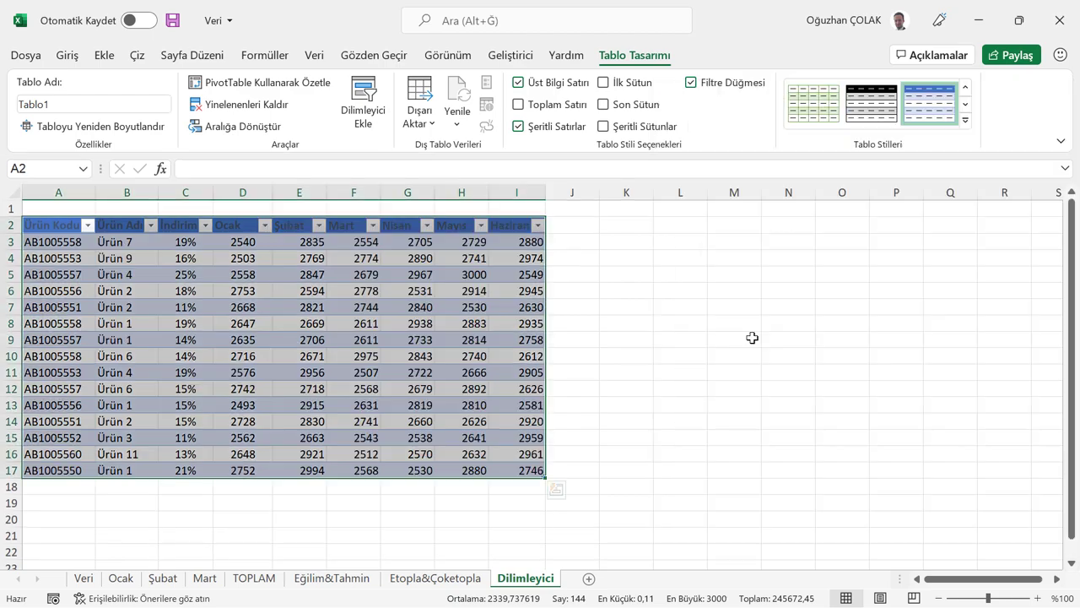
{"action": "left_click", "coordinate": [965, 125]}
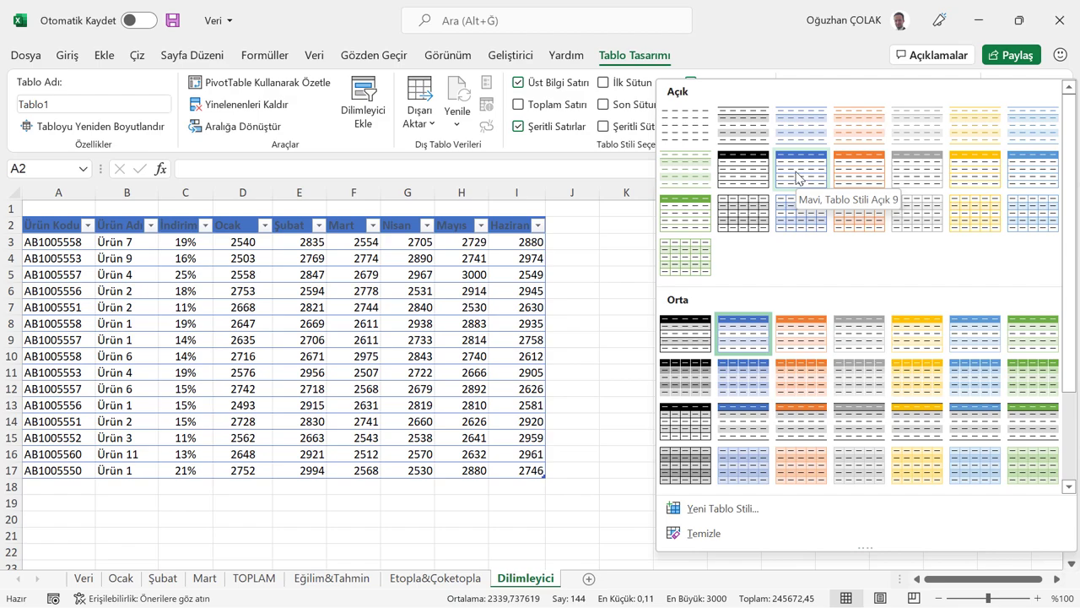
{"action": "scroll", "coordinate": [802, 413], "scroll_direction": "down", "scroll_amount": 3}
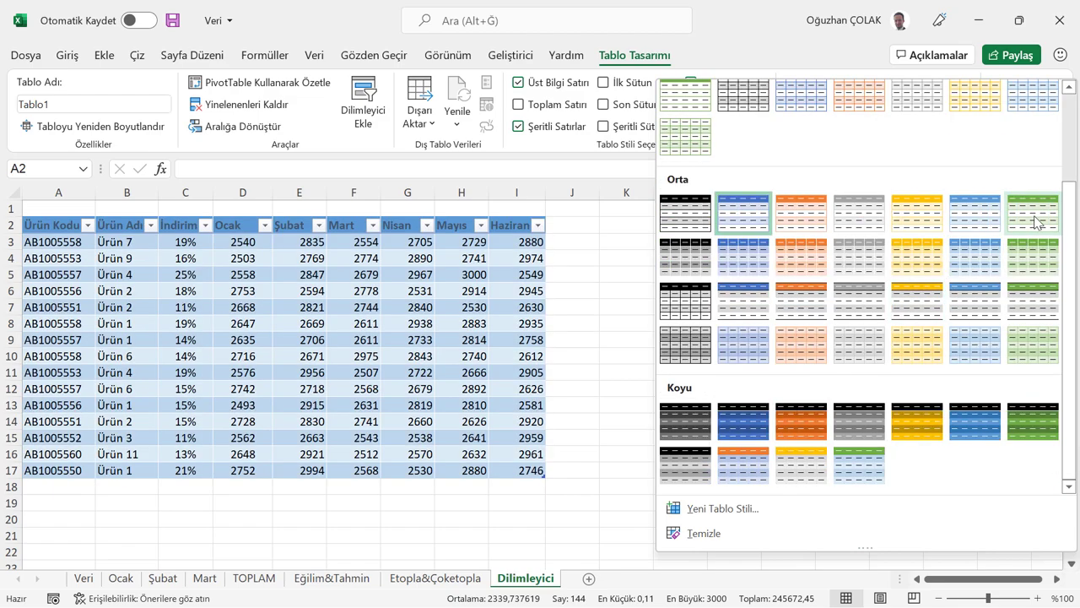
{"action": "left_click", "coordinate": [1036, 218]}
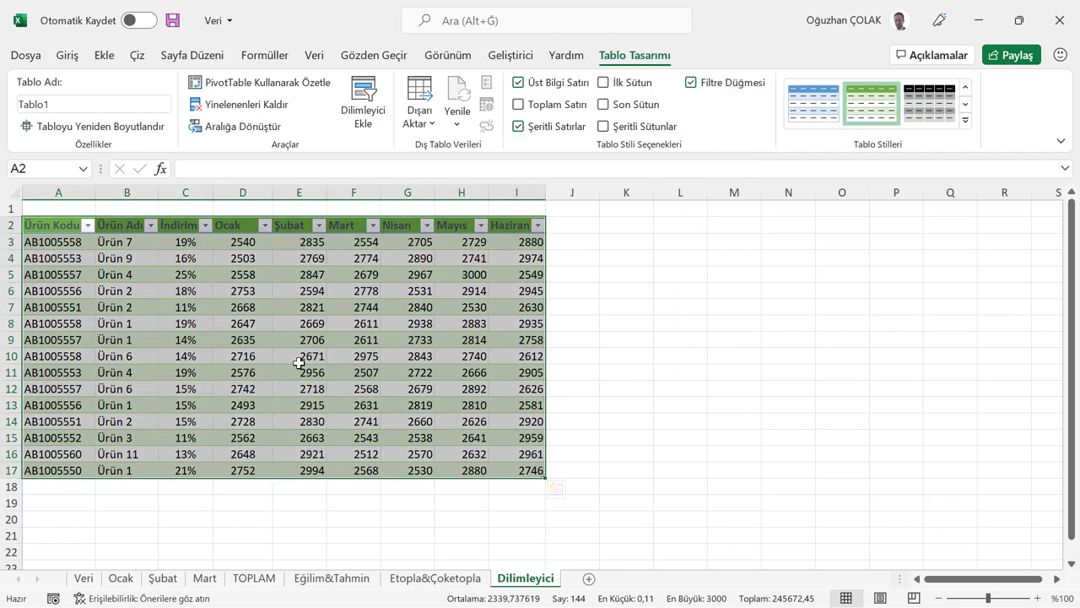
{"action": "left_click", "coordinate": [284, 317]}
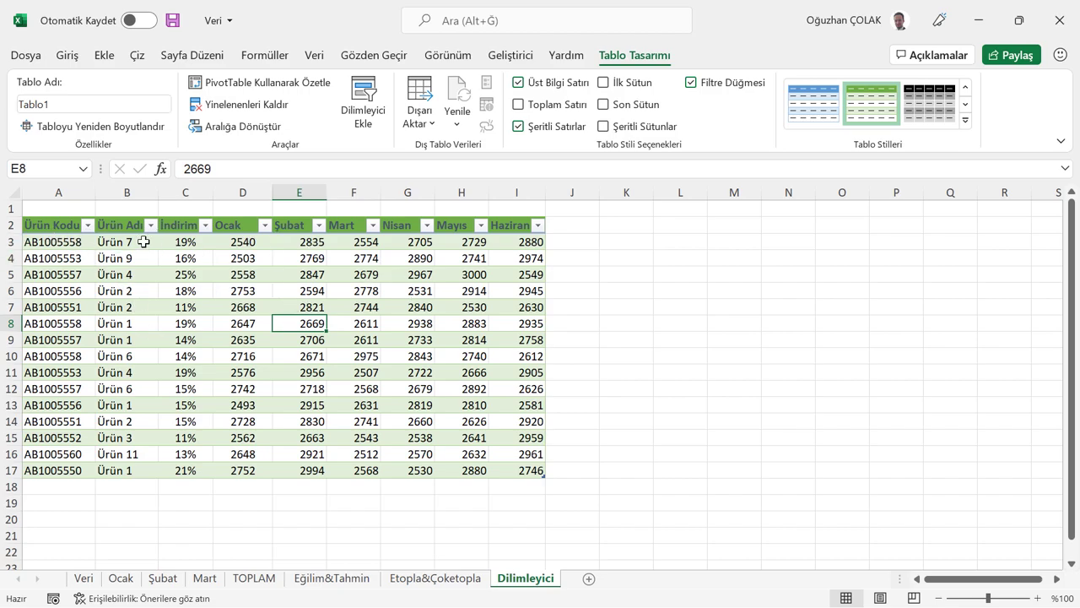
Step: AutoFit the widths of columns A through I to their contents
{"action": "left_click_drag", "start_coordinate": [59, 193], "coordinate": [511, 193]}
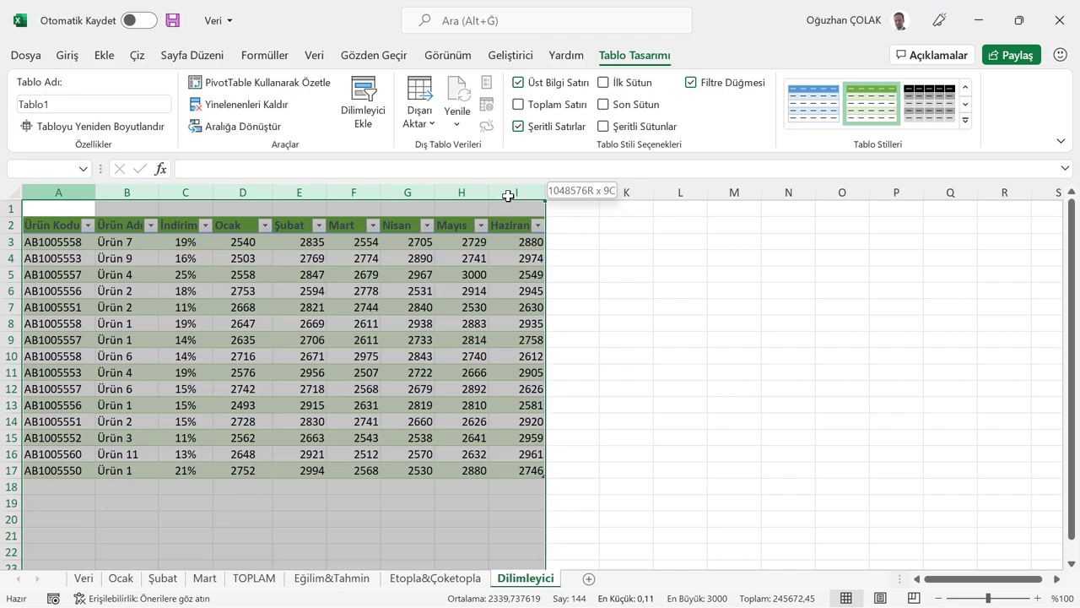
{"action": "double_click", "coordinate": [489, 189]}
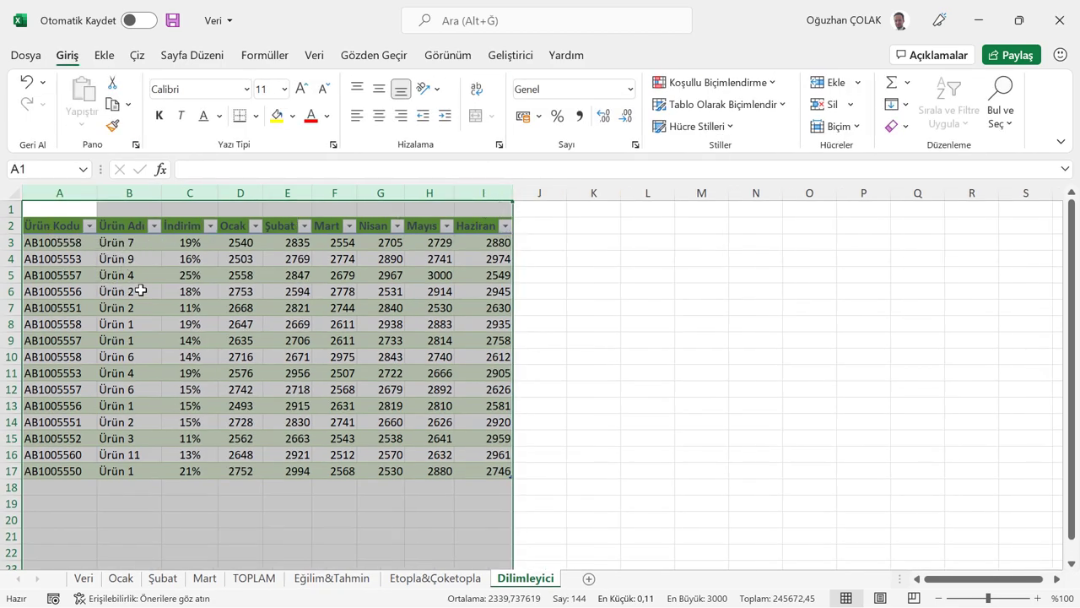
{"action": "left_click", "coordinate": [245, 258]}
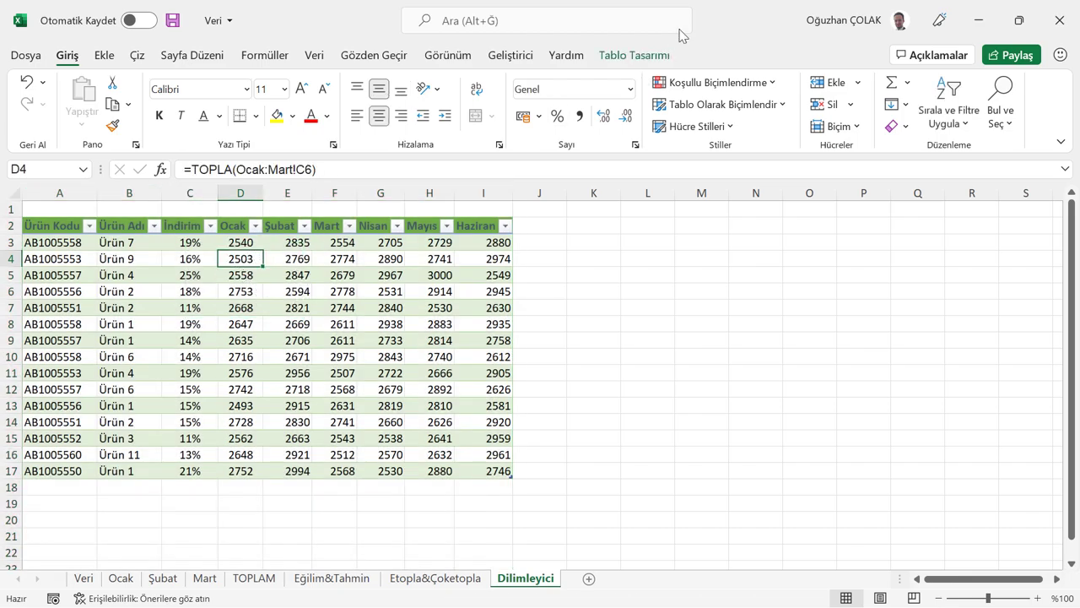
{"action": "left_click", "coordinate": [636, 57]}
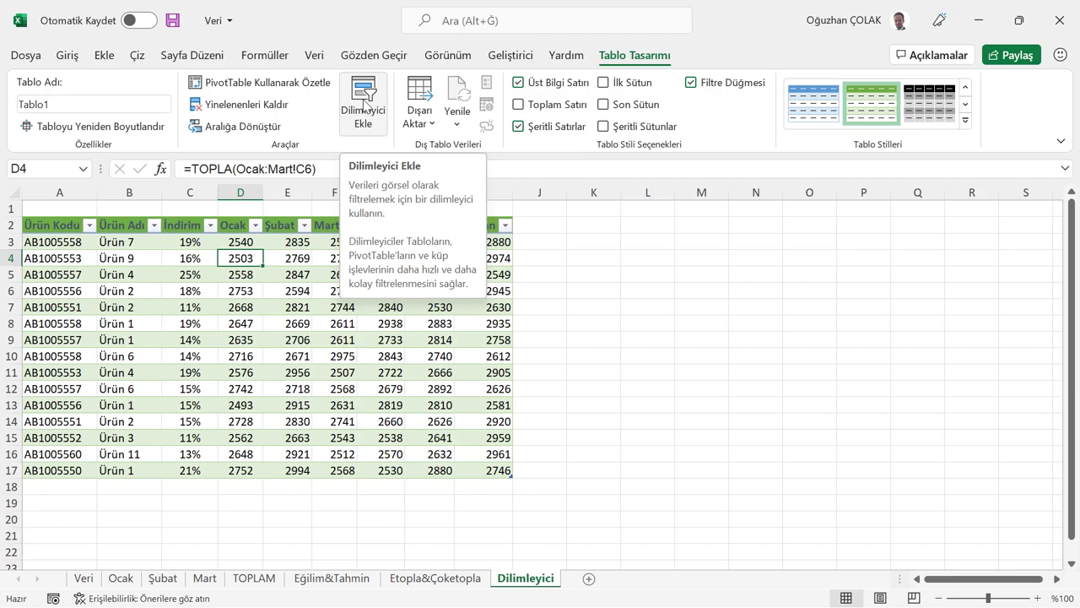
Step: Add Ürün Kodu and Ürün Adı slicers to the table and place them side by side
{"action": "left_click", "coordinate": [364, 103]}
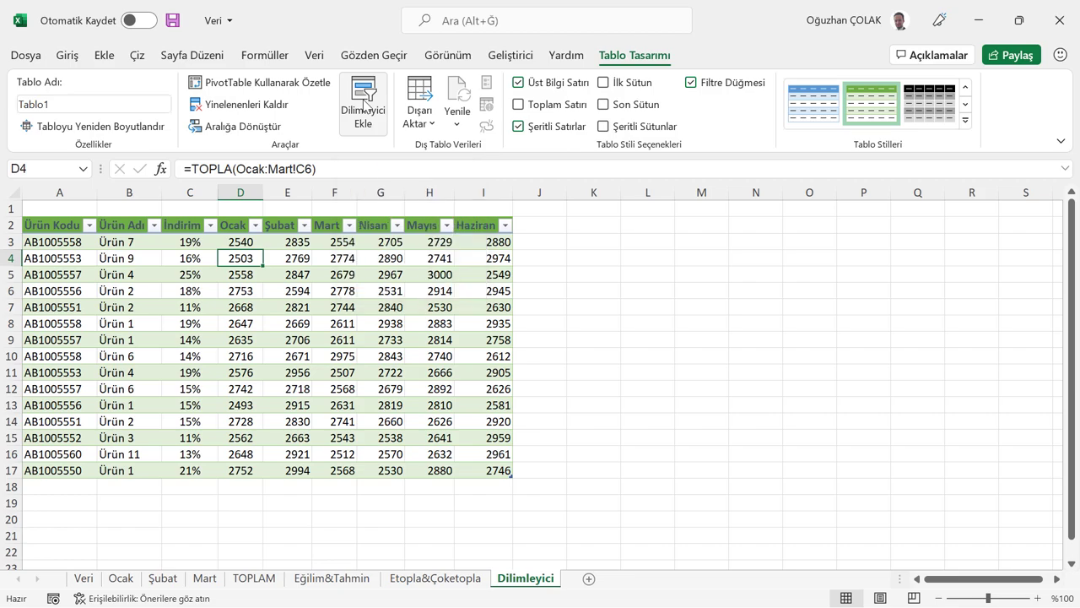
{"action": "left_click_drag", "start_coordinate": [309, 173], "coordinate": [665, 173]}
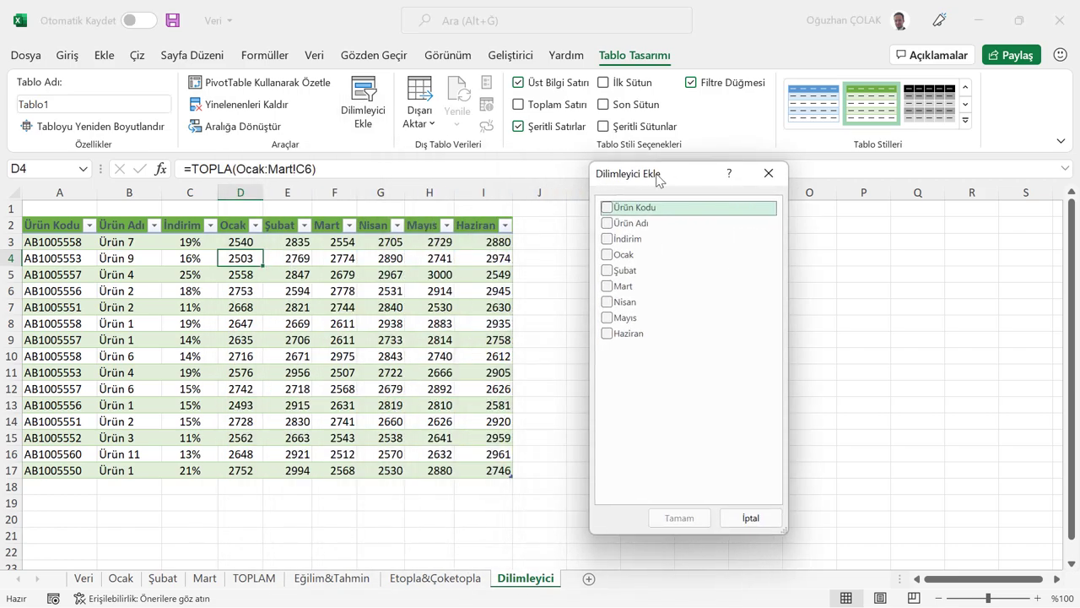
{"action": "left_click", "coordinate": [608, 207]}
{"action": "left_click", "coordinate": [608, 223]}
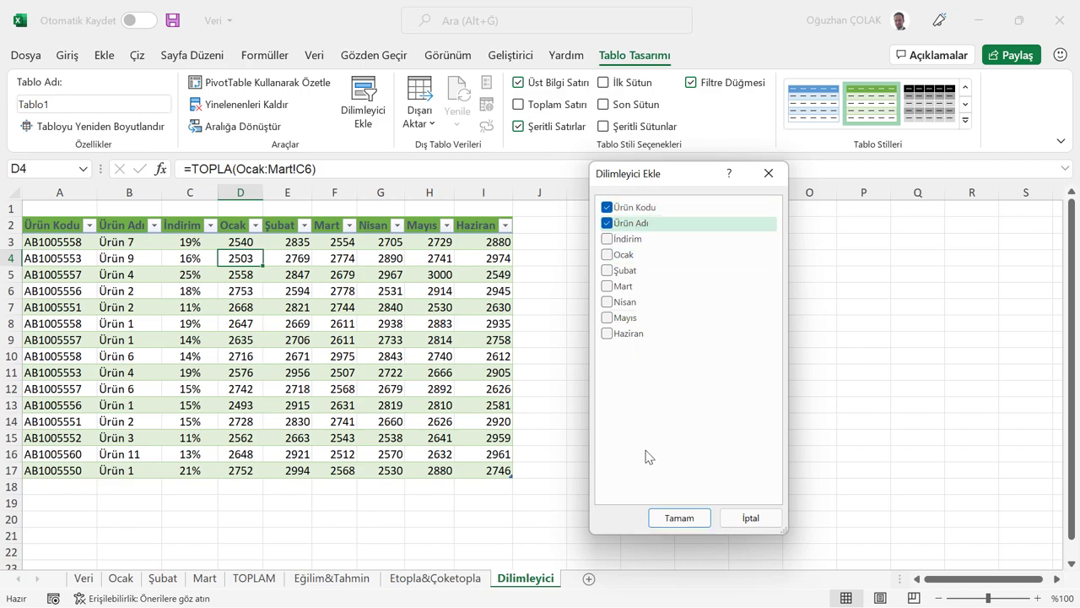
{"action": "left_click", "coordinate": [680, 518]}
{"action": "left_click_drag", "start_coordinate": [539, 261], "coordinate": [609, 225]}
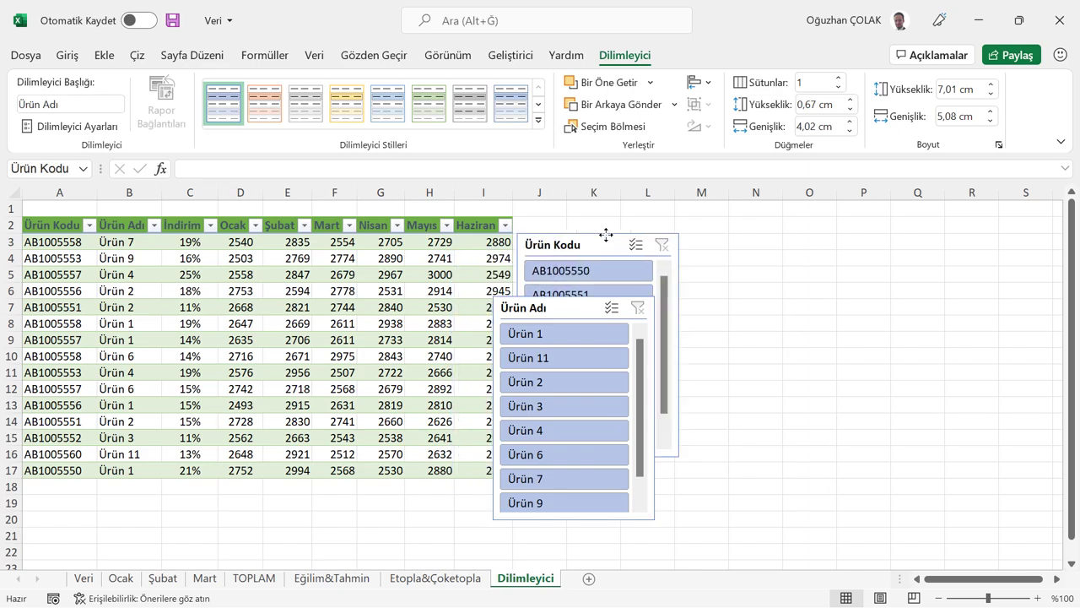
{"action": "left_click_drag", "start_coordinate": [550, 308], "coordinate": [736, 232]}
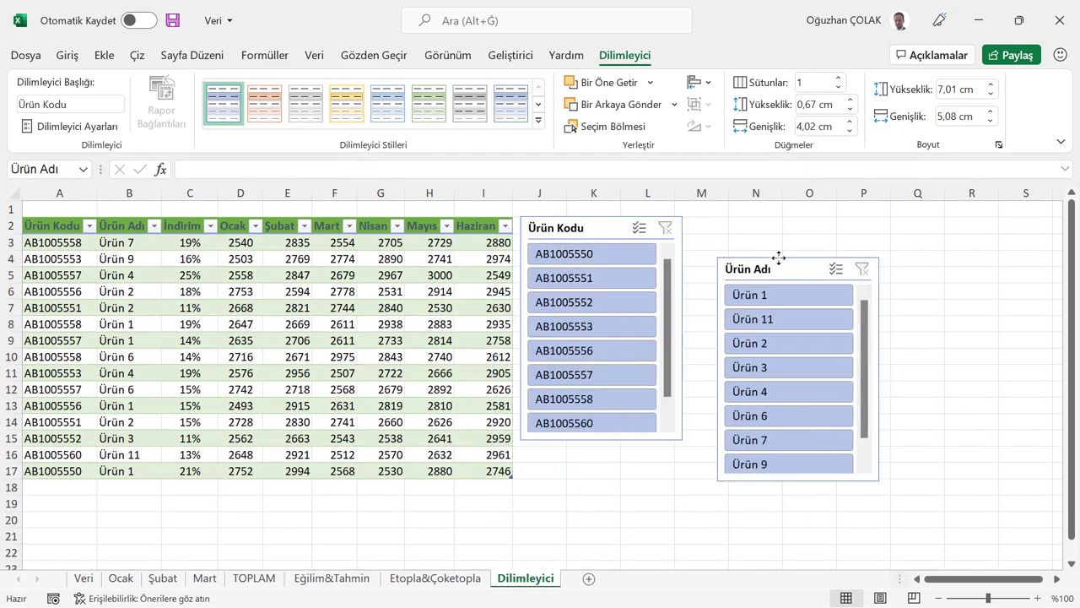
Step: Filter the table with the slicers by product codes, then to Ürün 1 through Ürün 4
{"action": "left_click", "coordinate": [600, 304]}
{"action": "left_click", "coordinate": [603, 328], "text": "ctrl"}
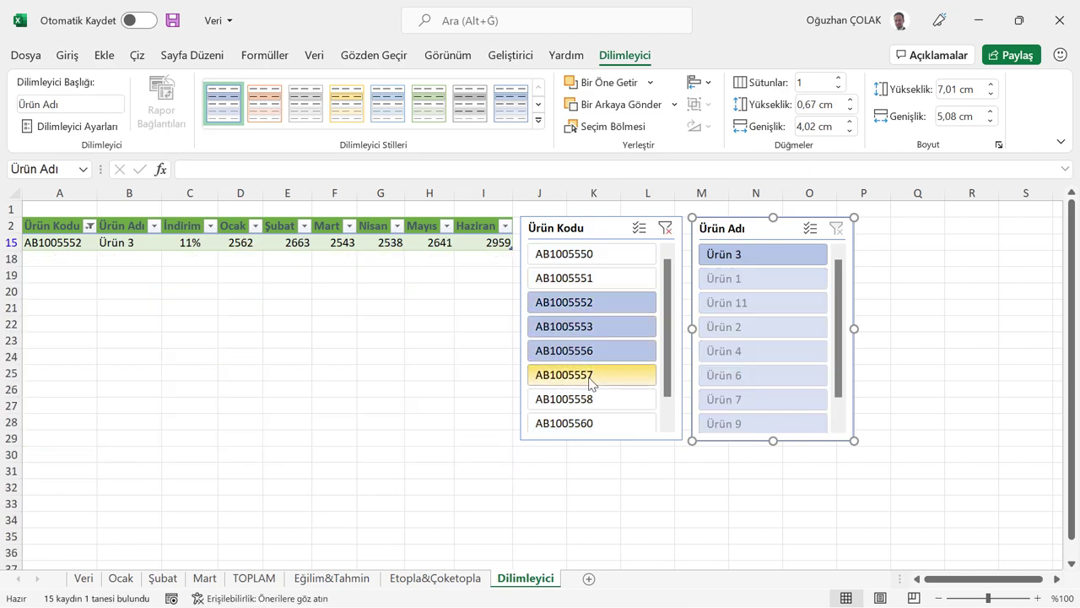
{"action": "left_click_drag", "start_coordinate": [595, 351], "coordinate": [595, 398]}
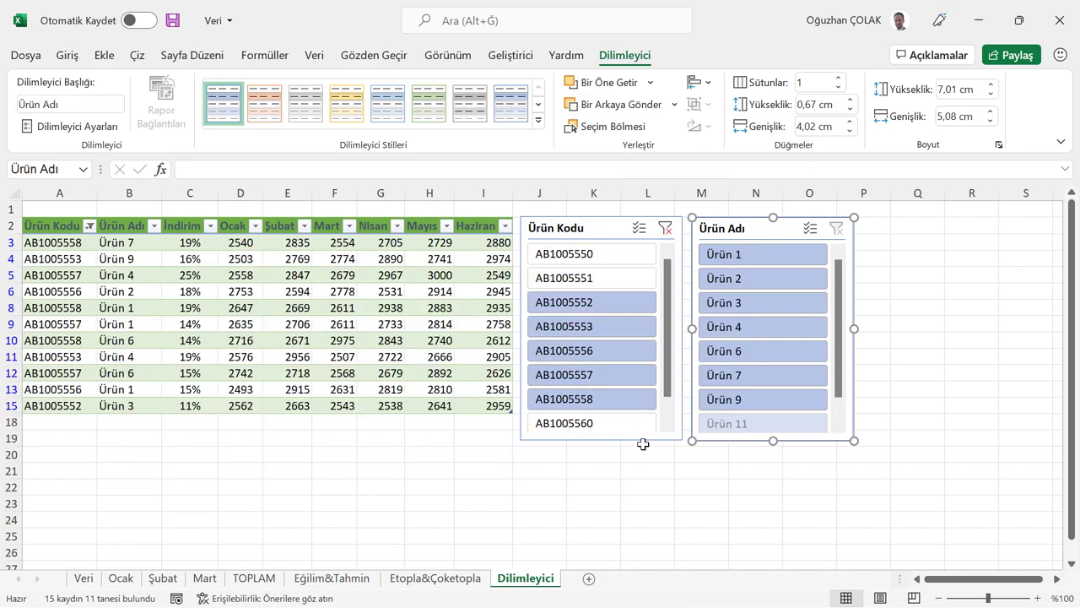
{"action": "left_click", "coordinate": [598, 277], "text": "ctrl"}
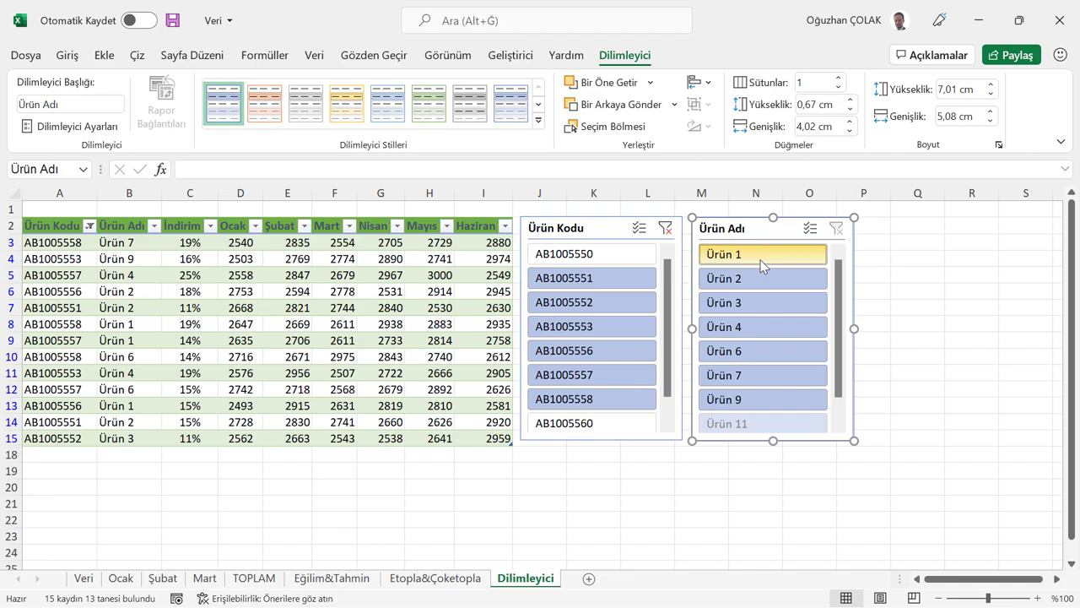
{"action": "left_click", "coordinate": [759, 256]}
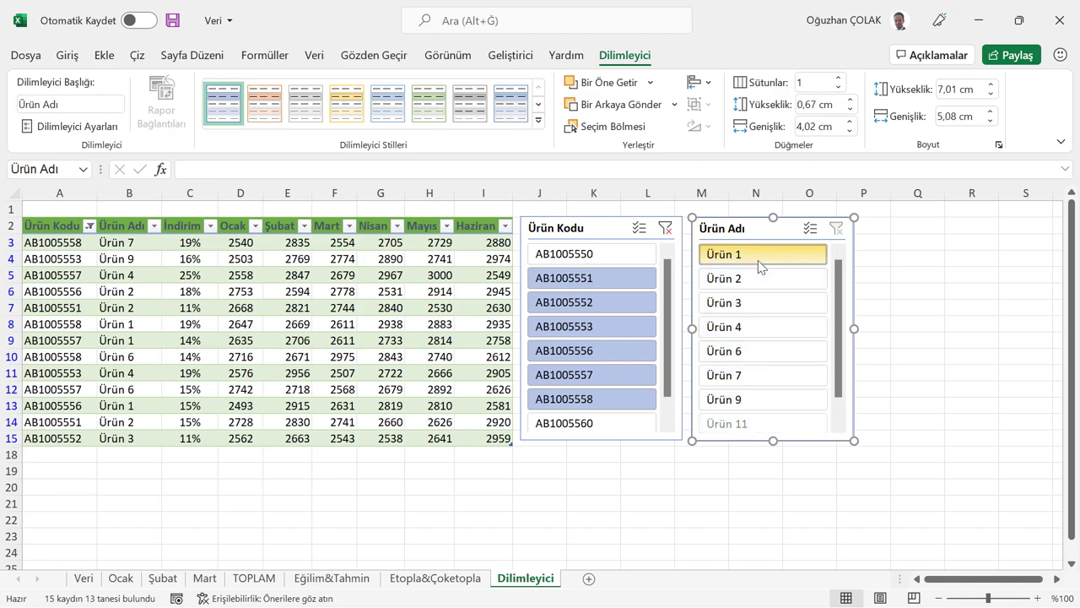
{"action": "left_click_drag", "start_coordinate": [756, 277], "coordinate": [760, 327]}
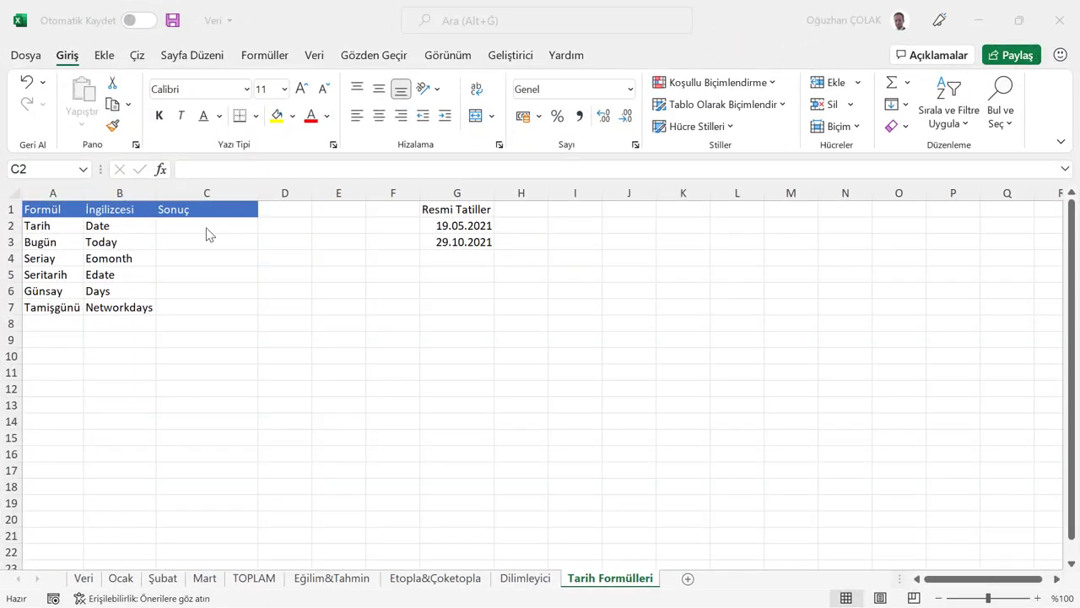
Step: Enter =TARİH(2023;10;5) in C2 so it shows 5.10.2023
{"action": "left_click", "coordinate": [209, 228]}
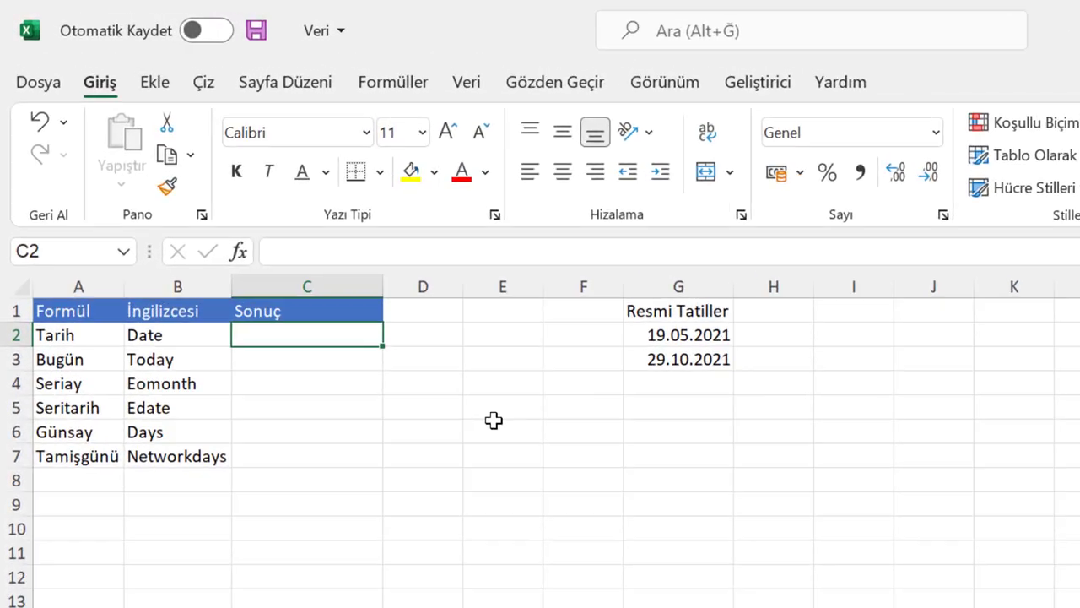
{"action": "type", "text": "=ta"}
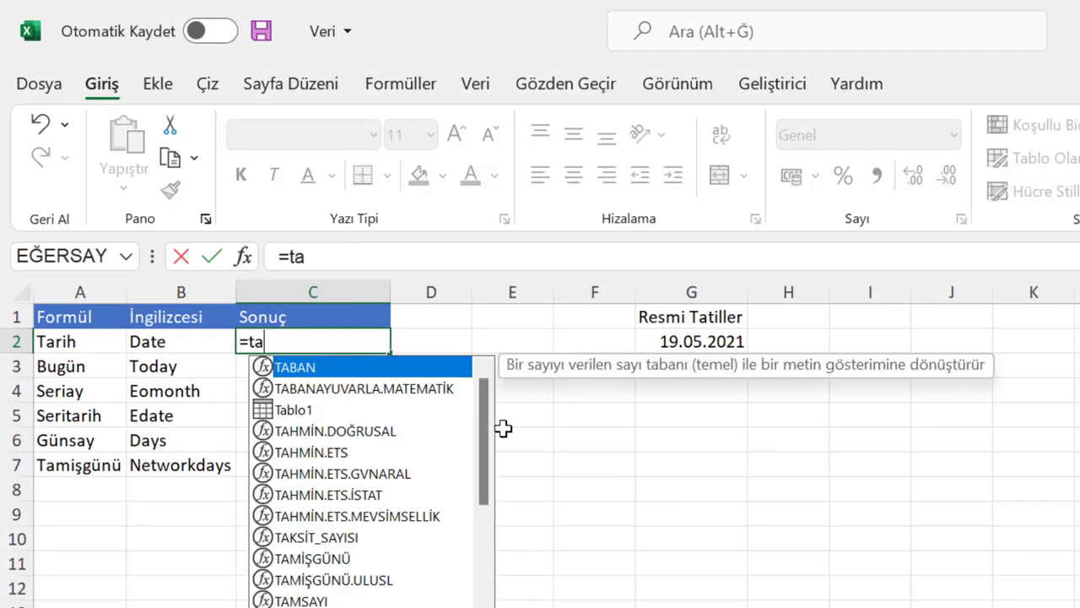
{"action": "type", "text": "rih "}
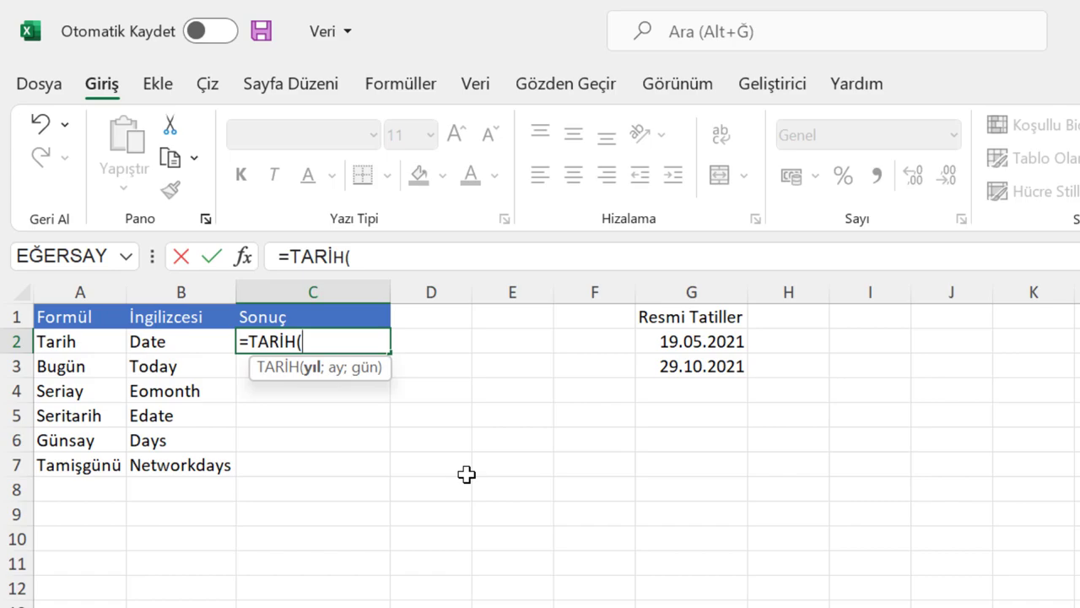
{"action": "type", "text": "2023"}
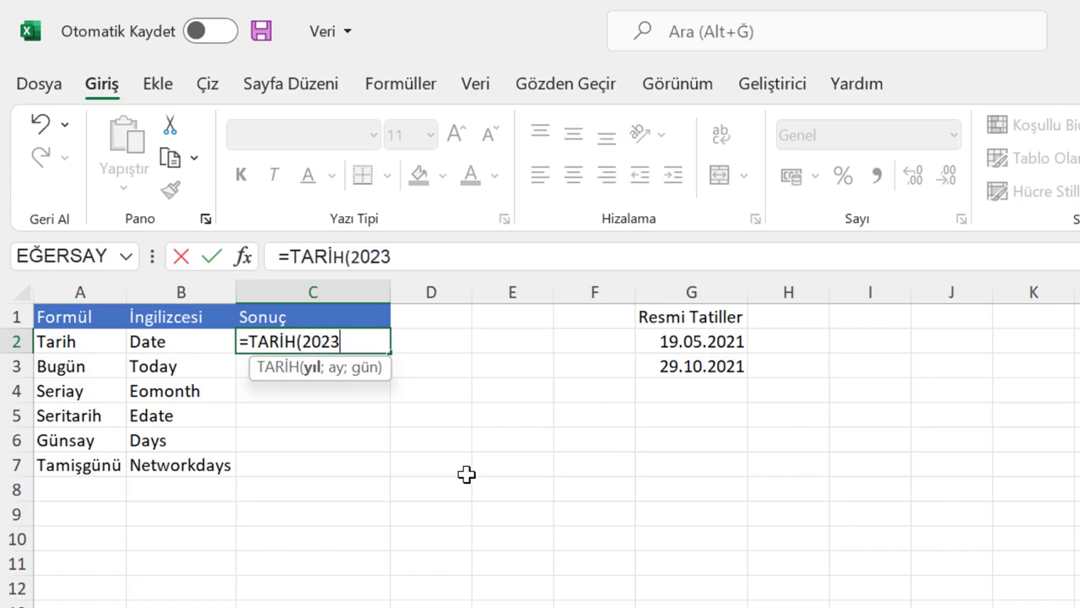
{"action": "type", "text": ";"}
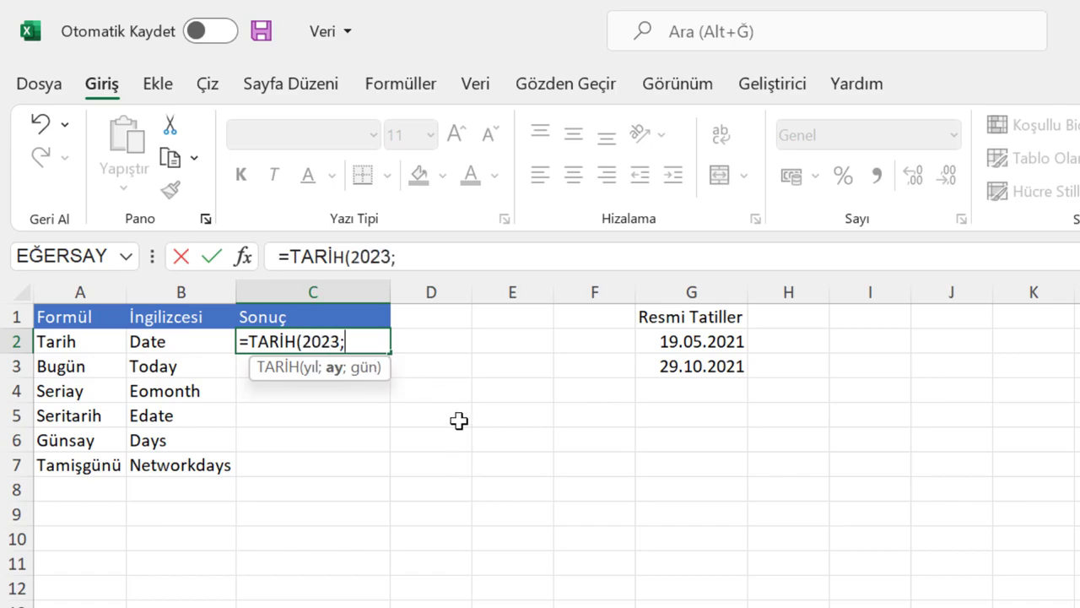
{"action": "type", "text": "10;"}
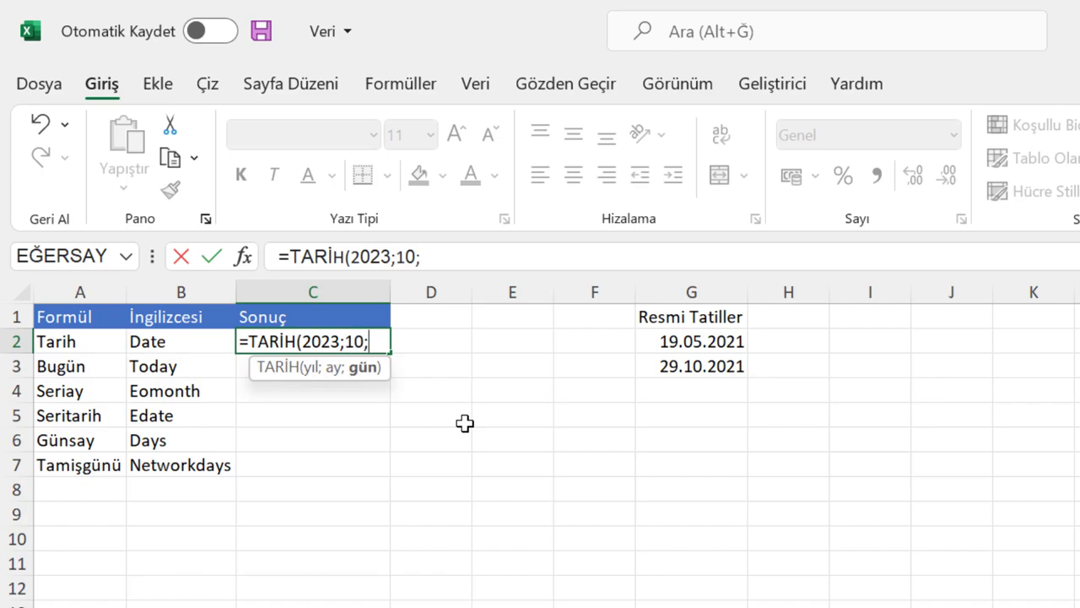
{"action": "type", "text": "5"}
{"action": "key", "text": "Return"}
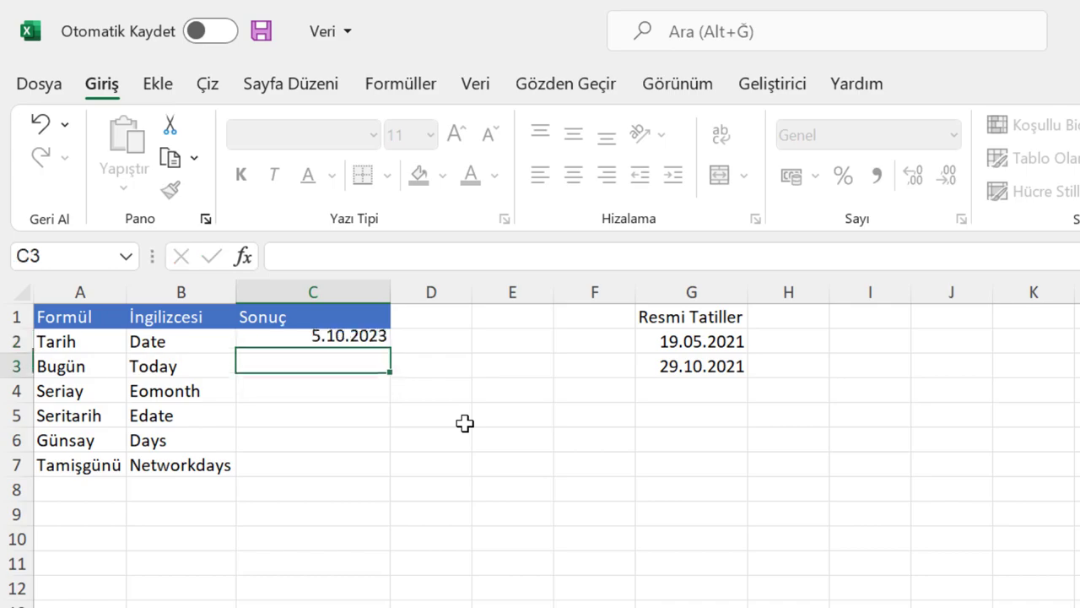
{"action": "left_click", "coordinate": [339, 340]}
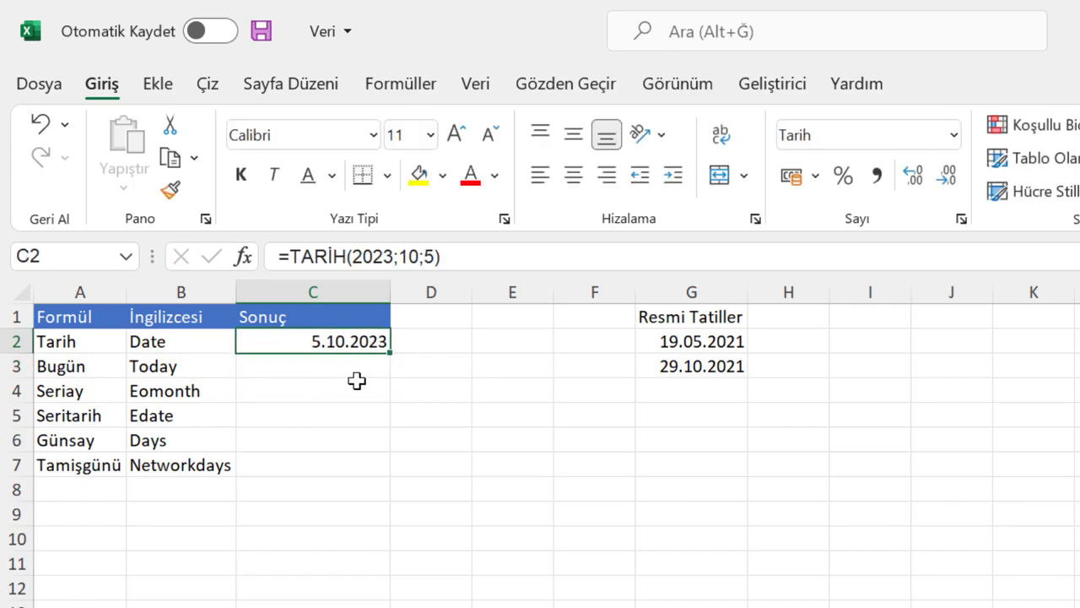
{"action": "left_click", "coordinate": [345, 372]}
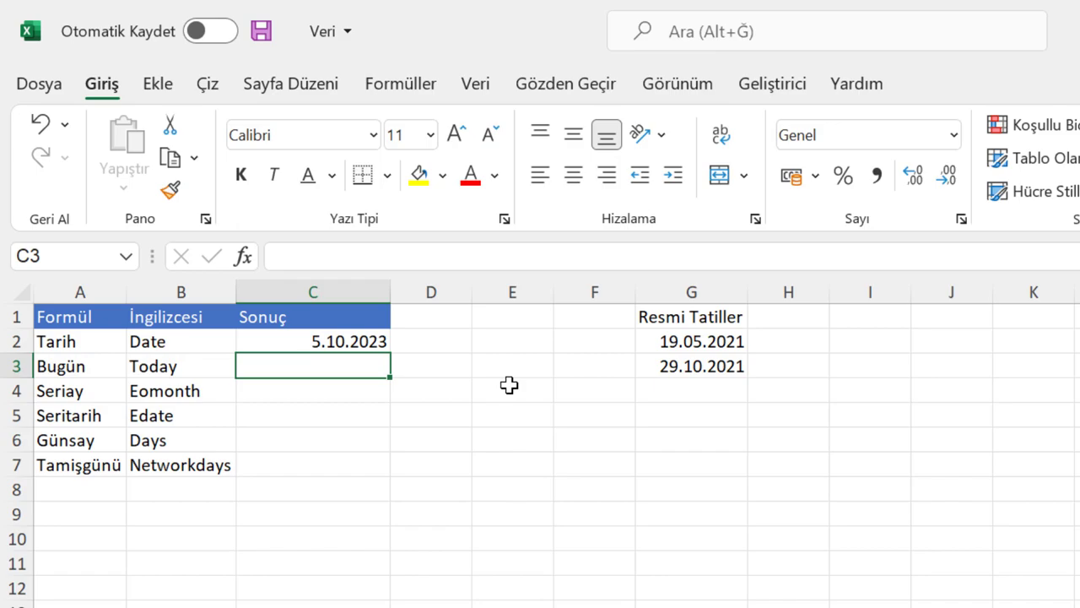
Step: Enter =BUGÜN() in C3 to show today's date, 1.01.2022
{"action": "type", "text": "=bug"}
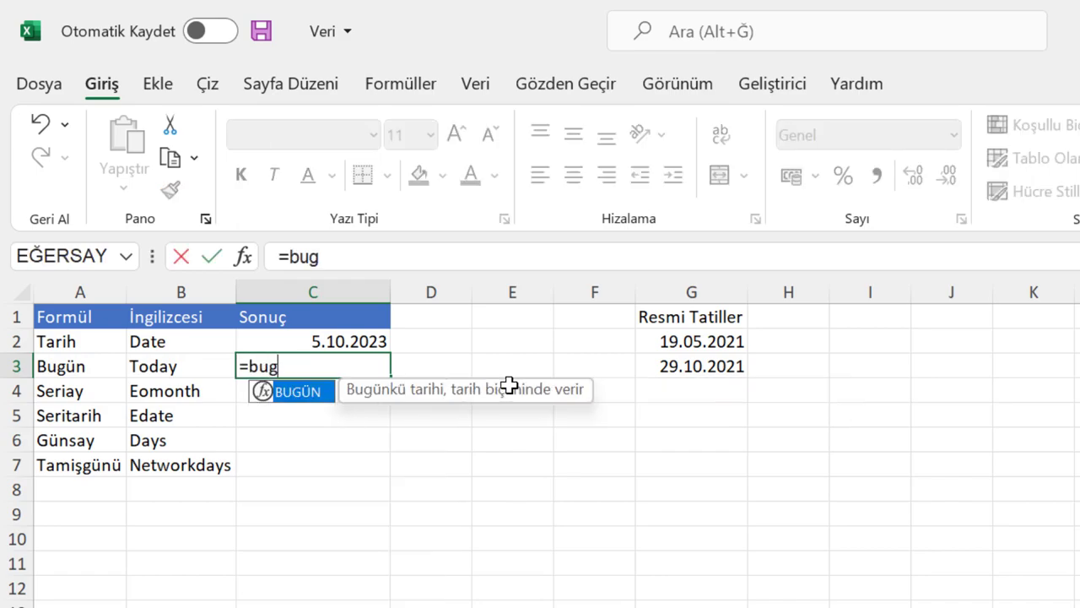
{"action": "type", "text": "ün"}
{"action": "key", "text": "Tab"}
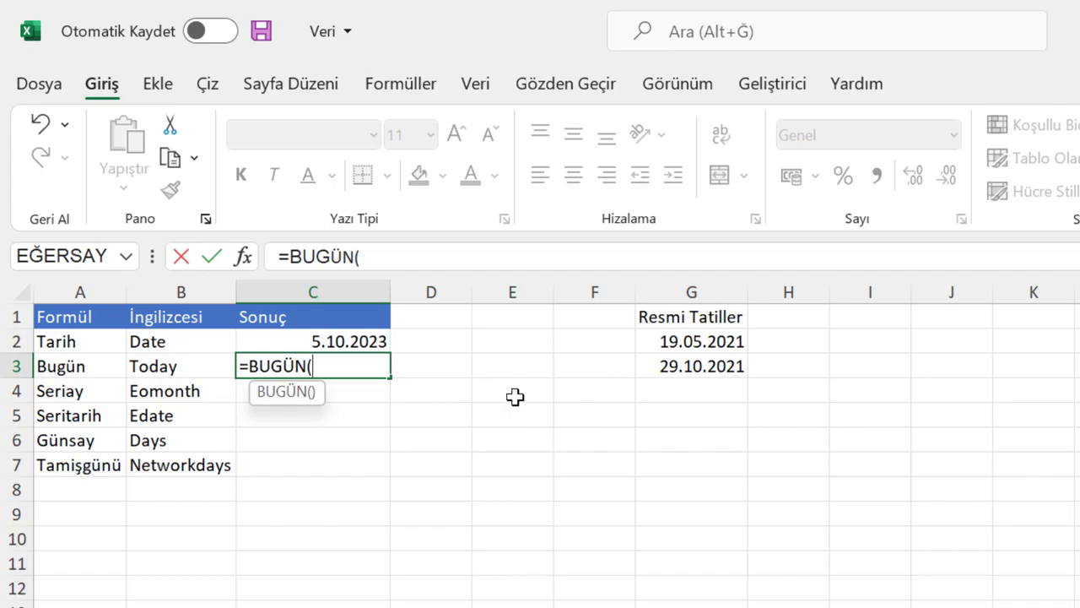
{"action": "key", "text": "Return"}
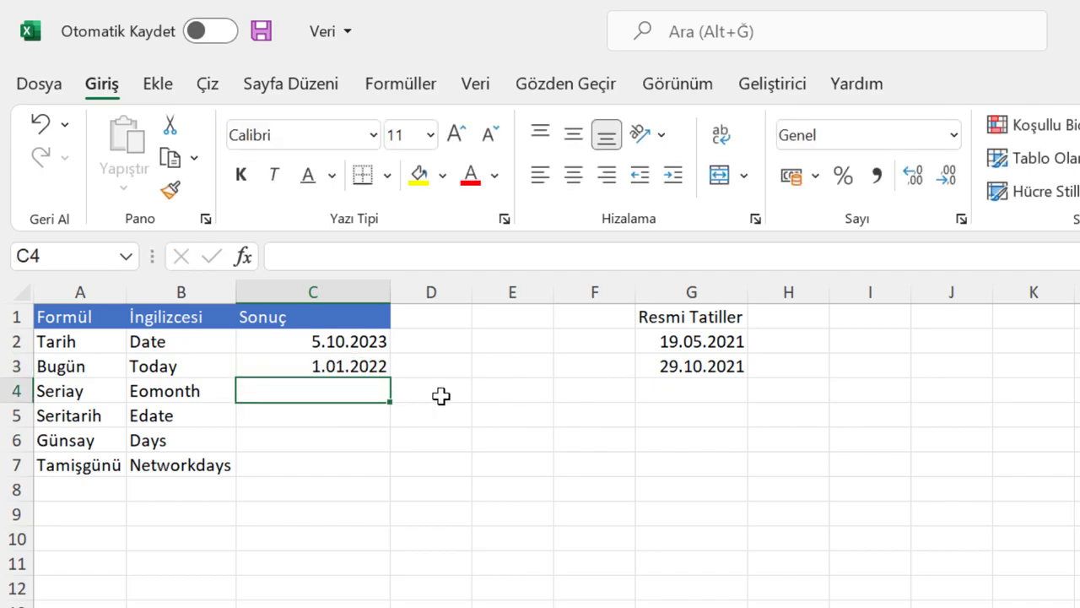
{"action": "left_click", "coordinate": [338, 367]}
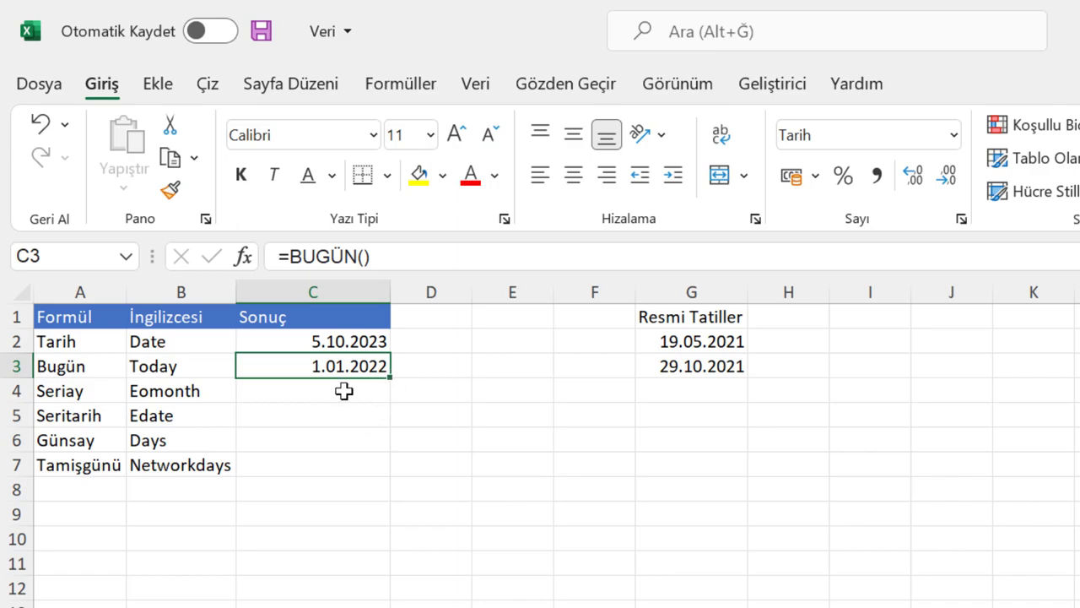
{"action": "left_click", "coordinate": [342, 392]}
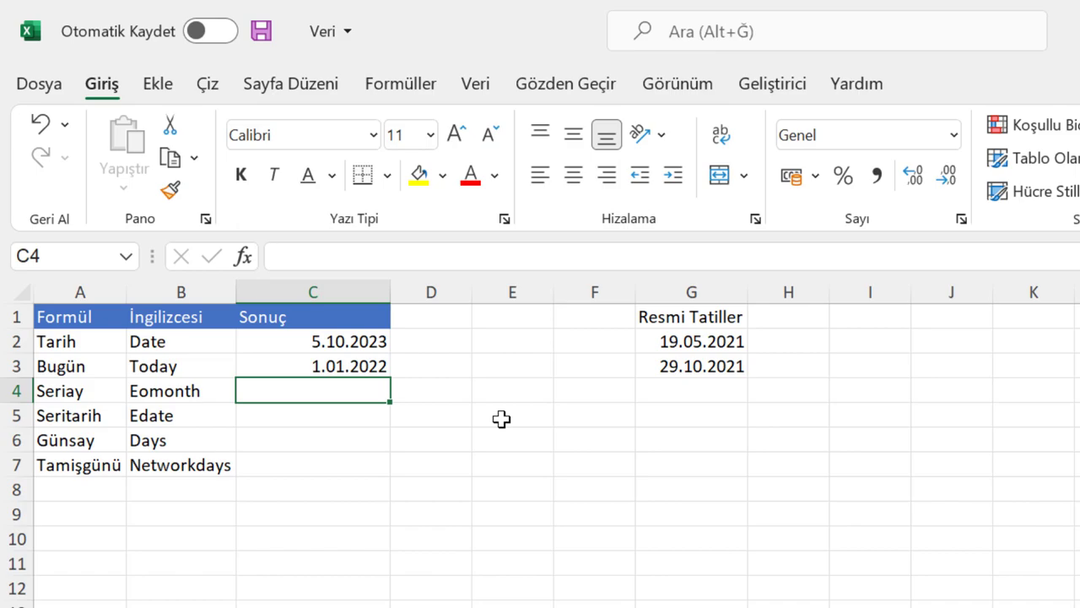
Step: Enter =SERİAY(C3;3) in C4 to get the date three months after C3
{"action": "type", "text": "=s"}
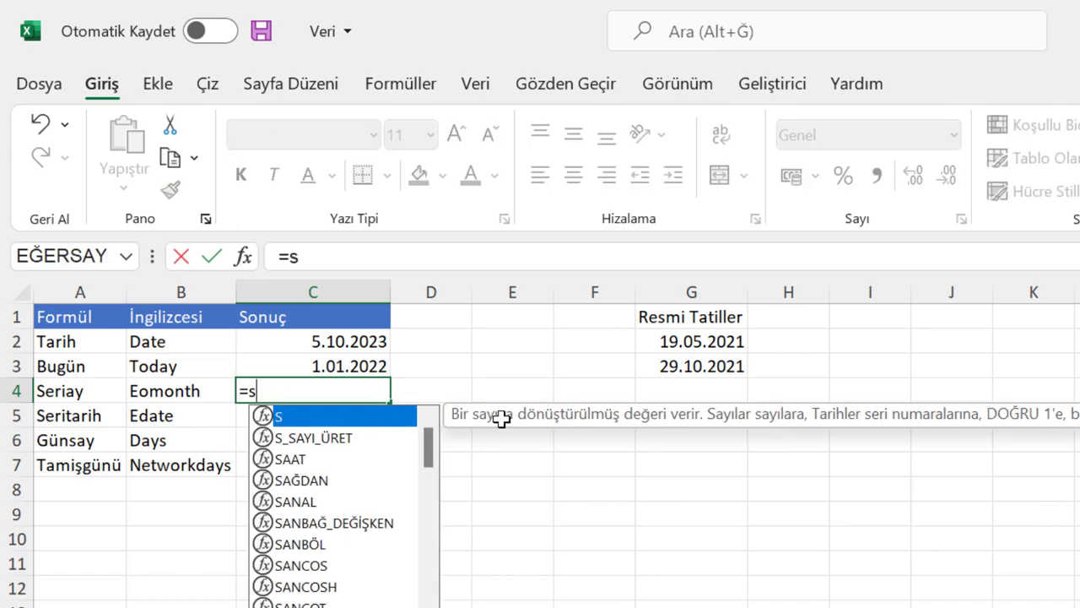
{"action": "type", "text": "eria"}
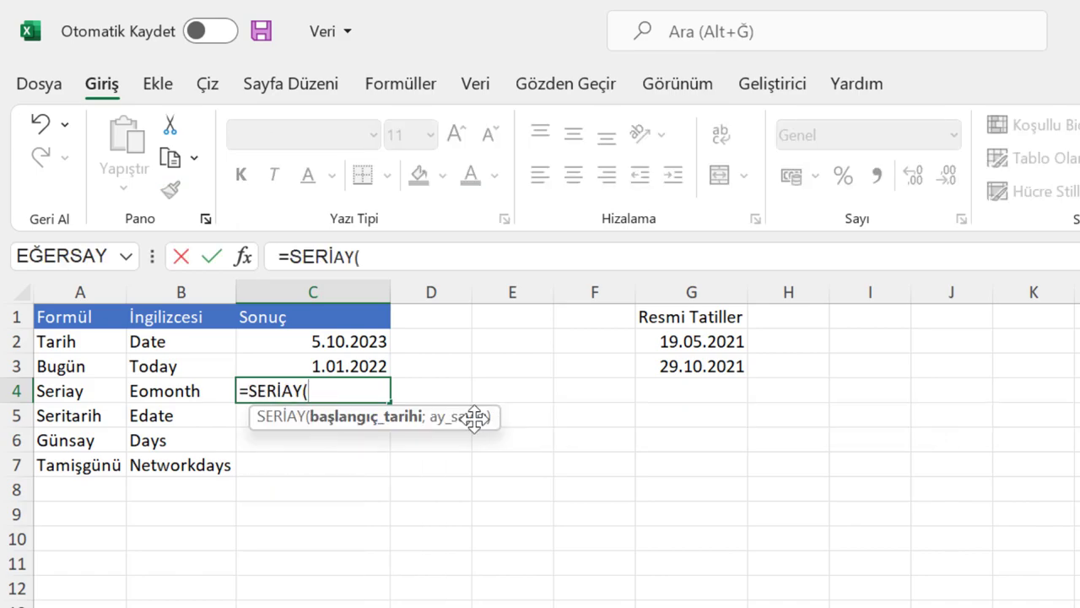
{"action": "left_click", "coordinate": [358, 366]}
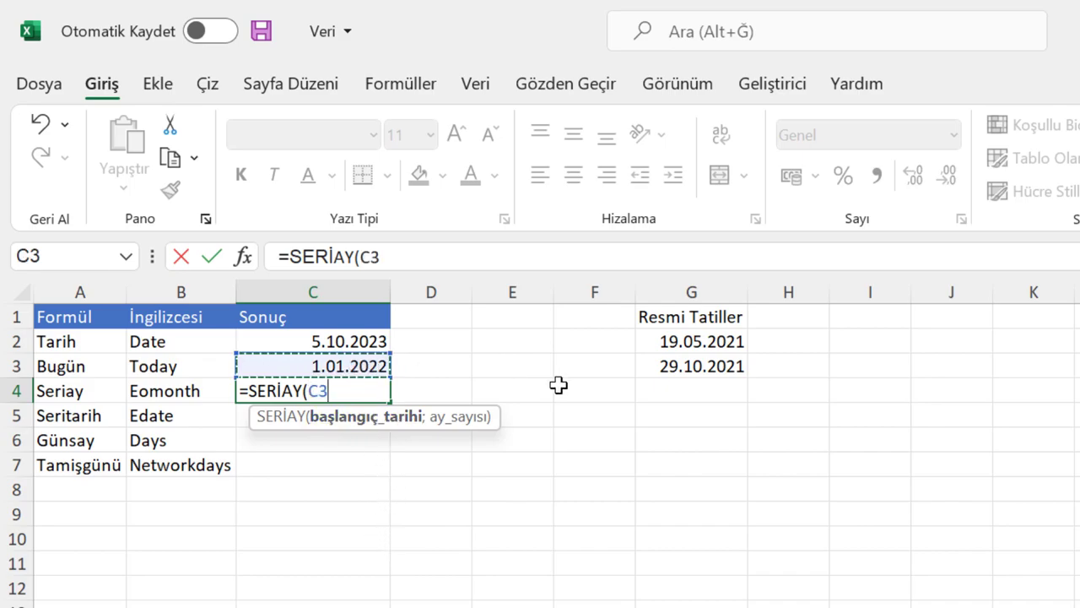
{"action": "type", "text": ";"}
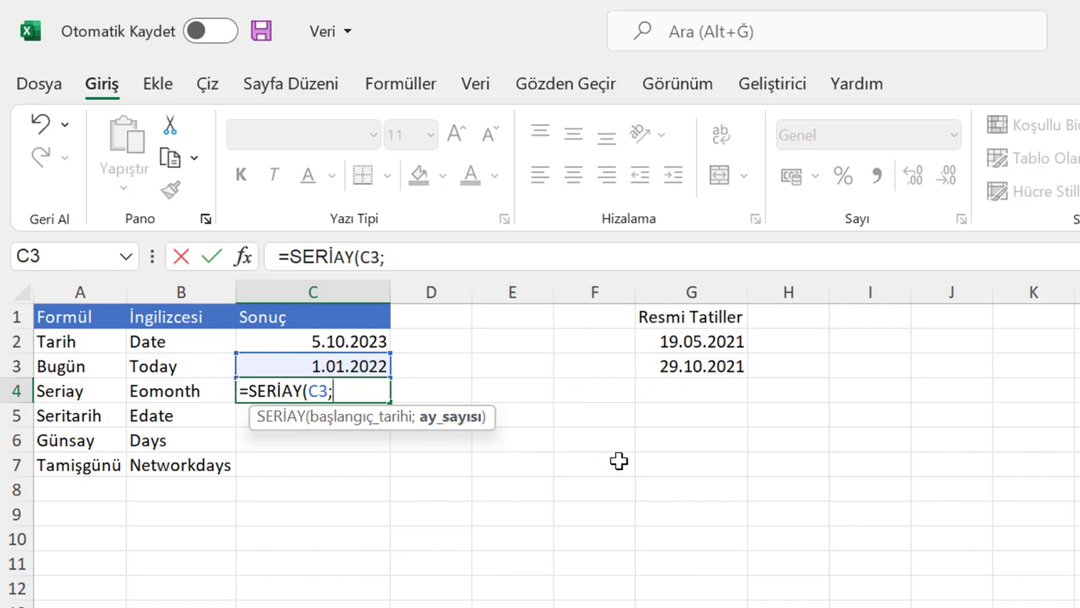
{"action": "type", "text": "3"}
{"action": "type", "text": ")"}
{"action": "key", "text": "Return"}
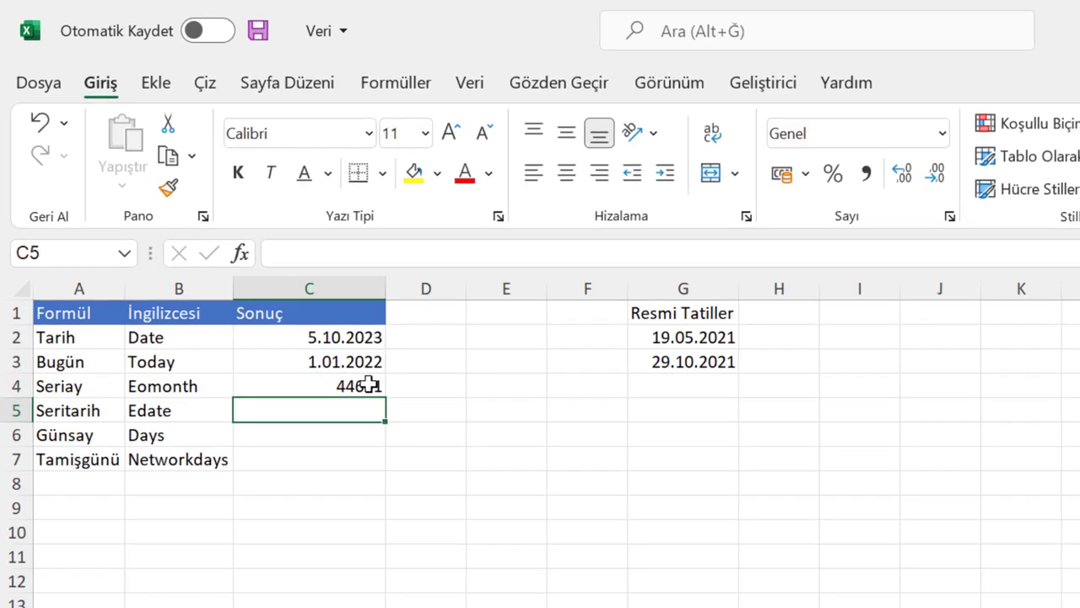
{"action": "left_click", "coordinate": [367, 384]}
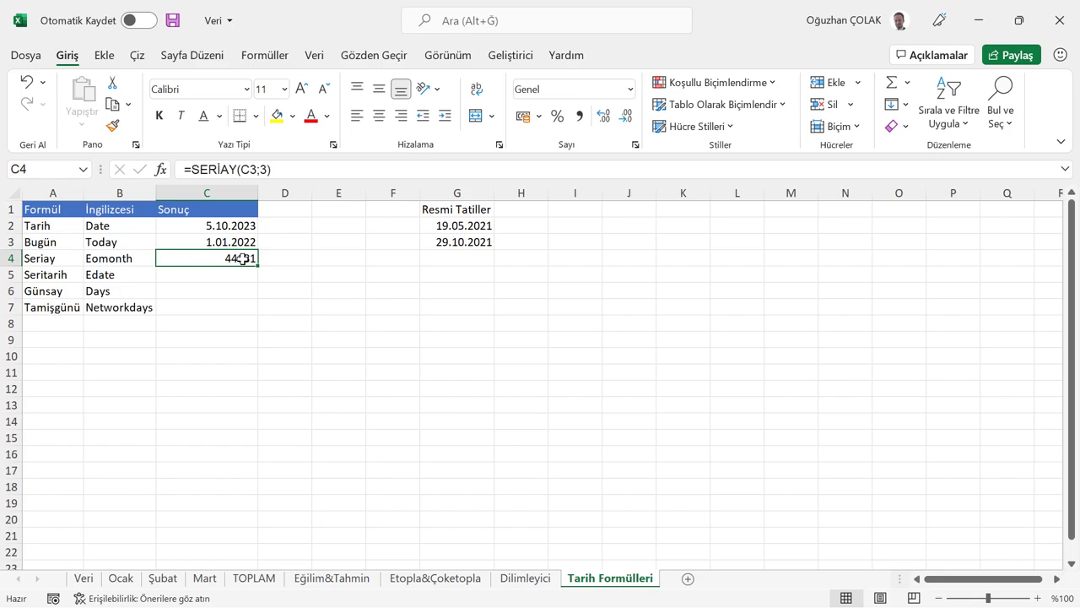
{"action": "right_click", "coordinate": [243, 259]}
Step: Apply the Tarih number format to C4 so its result reads 30.04.2022
{"action": "left_click", "coordinate": [318, 516]}
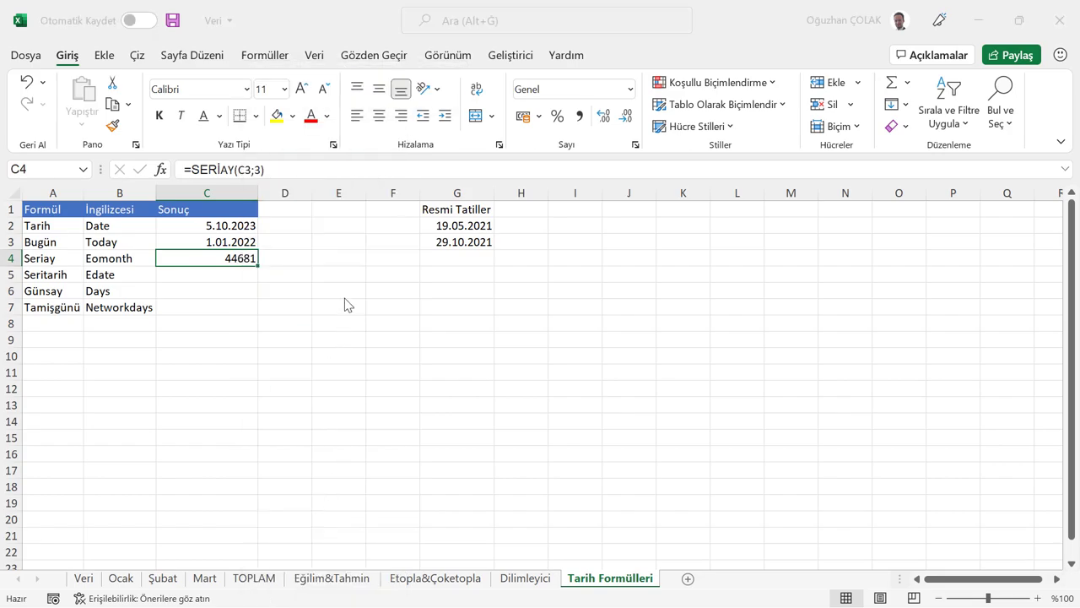
{"action": "left_click_drag", "start_coordinate": [317, 181], "coordinate": [444, 140]}
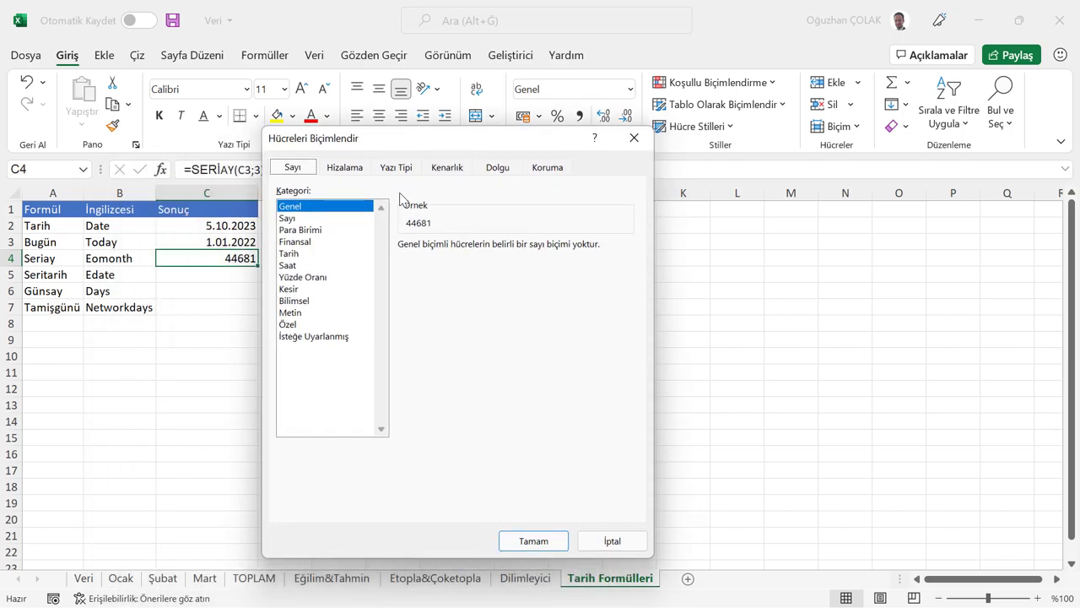
{"action": "left_click", "coordinate": [287, 255]}
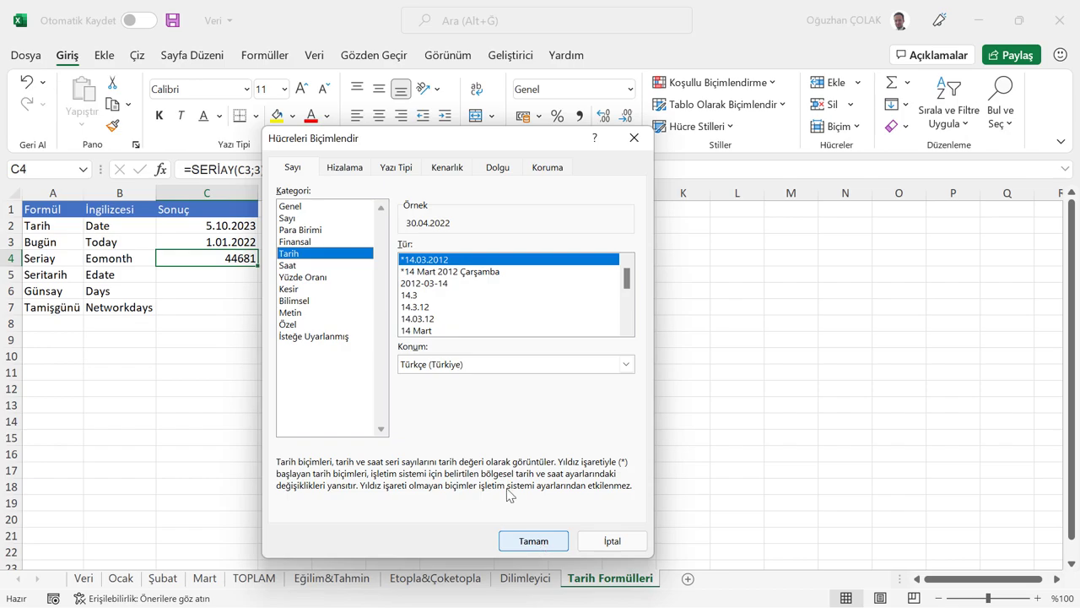
{"action": "left_click", "coordinate": [530, 540]}
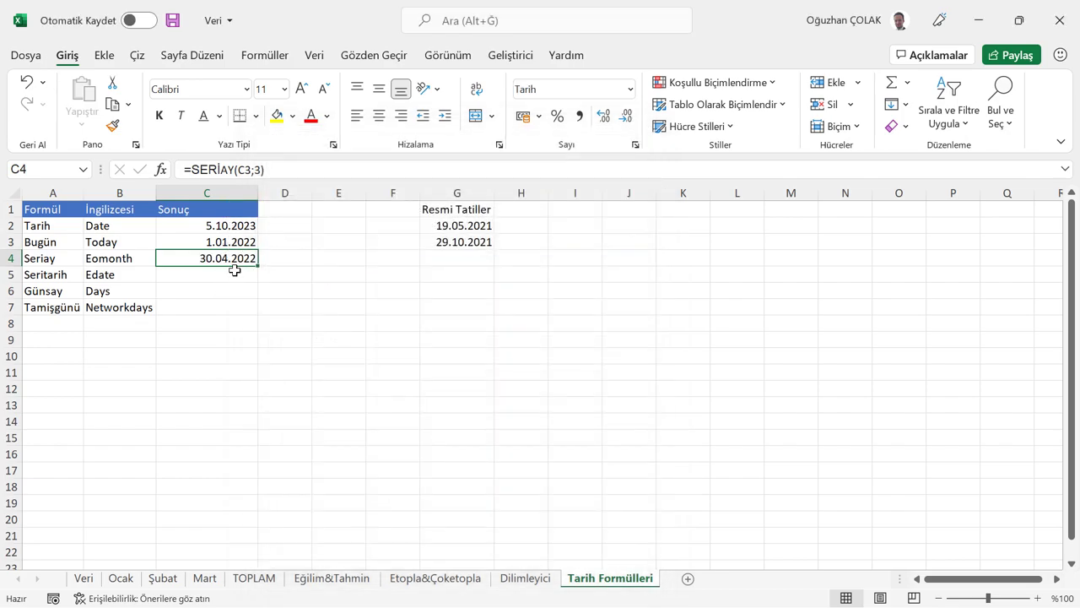
{"action": "left_click", "coordinate": [252, 169]}
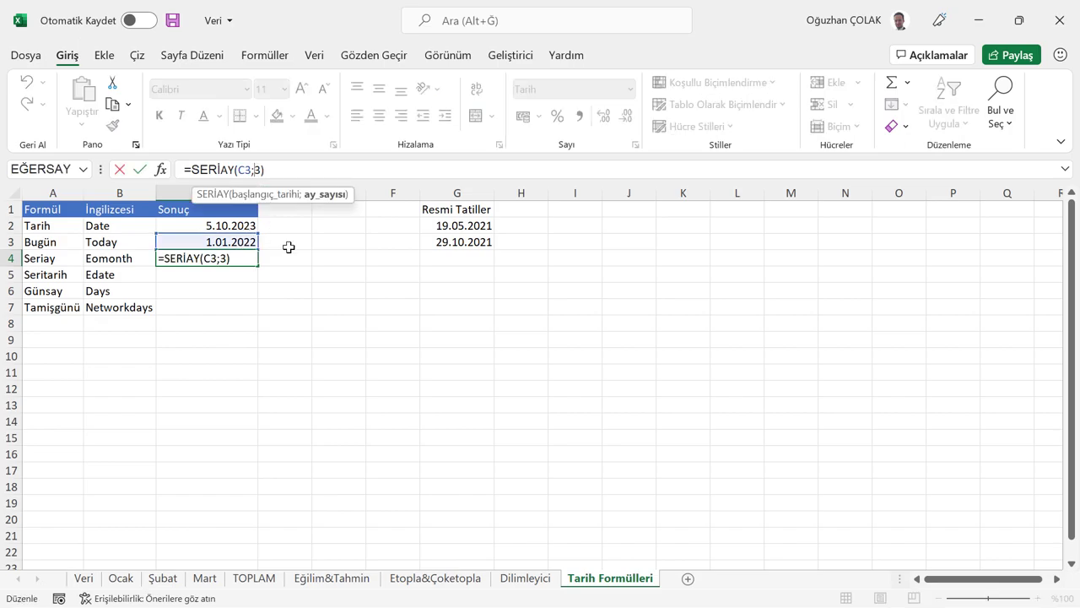
Step: Complete =SERİAY(C3;-3) in C4 so it shows the month-end 31.10.2021
{"action": "type", "text": "-"}
{"action": "key", "text": "Return"}
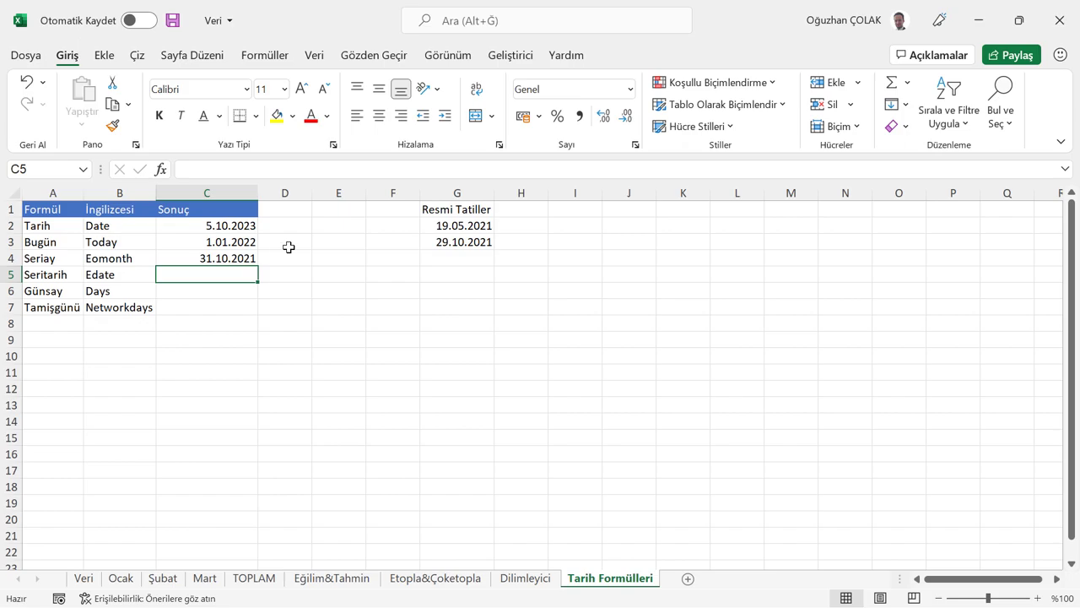
{"action": "key", "text": "Up"}
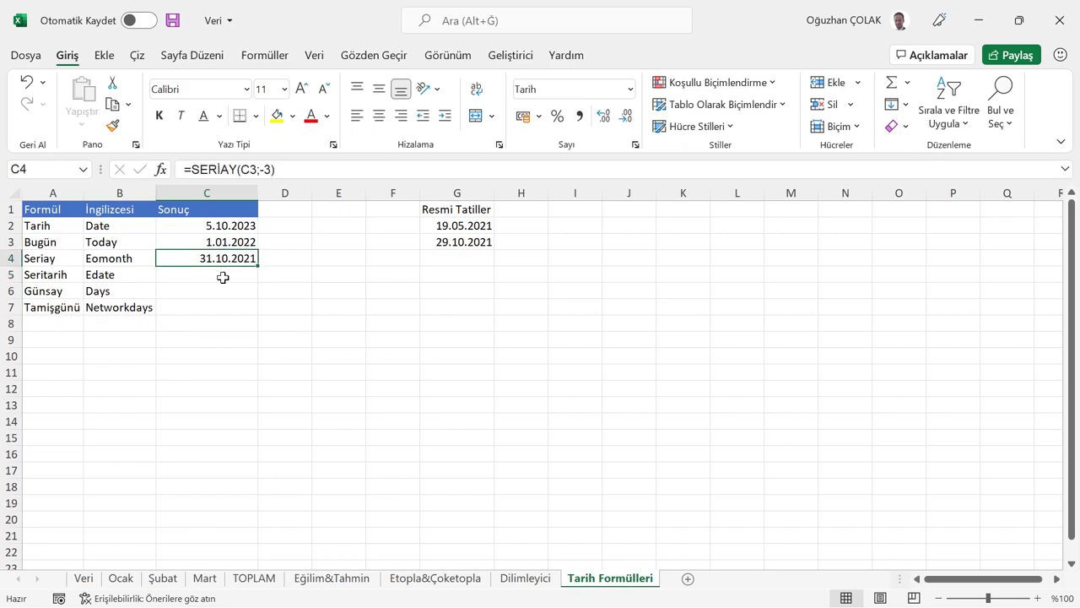
{"action": "left_click", "coordinate": [223, 277]}
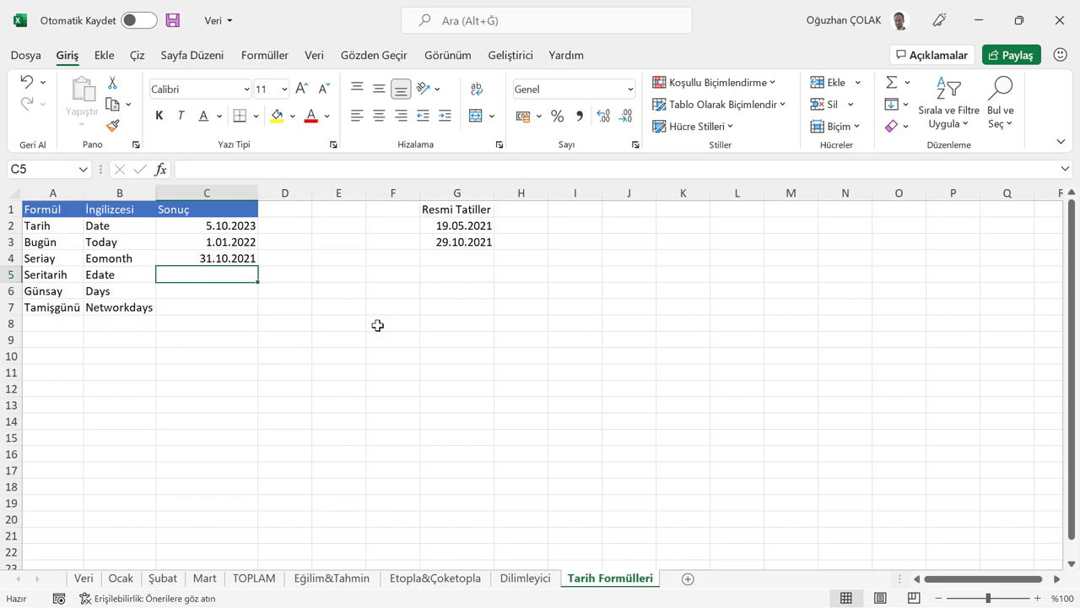
Step: Enter =SERİTARİH(C3;3) in C5, which returns the serial number 44652
{"action": "type", "text": "=seri"}
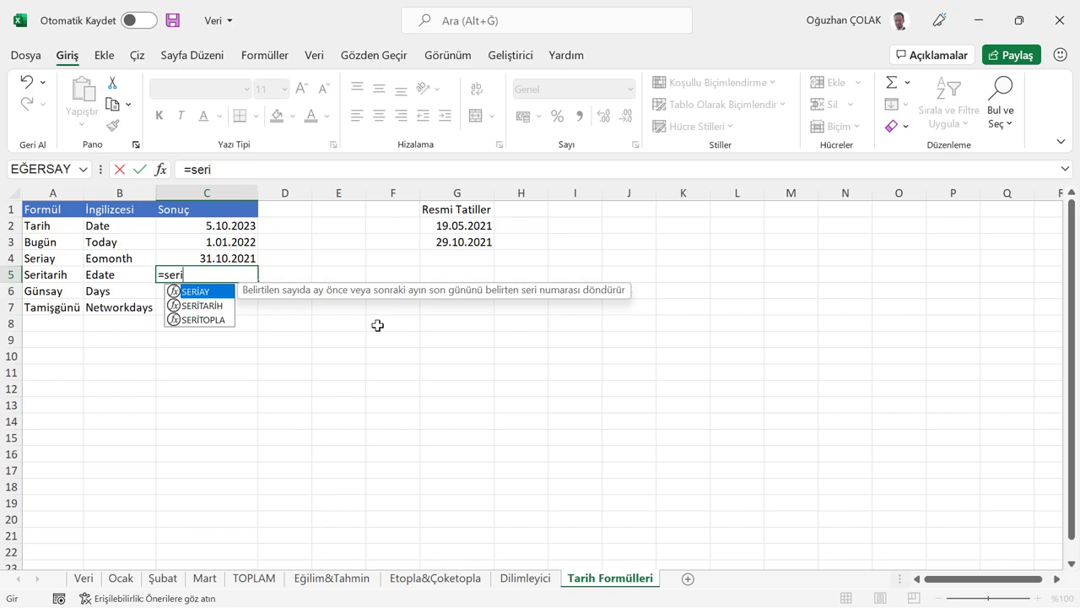
{"action": "key", "text": "Down"}
{"action": "key", "text": "Tab"}
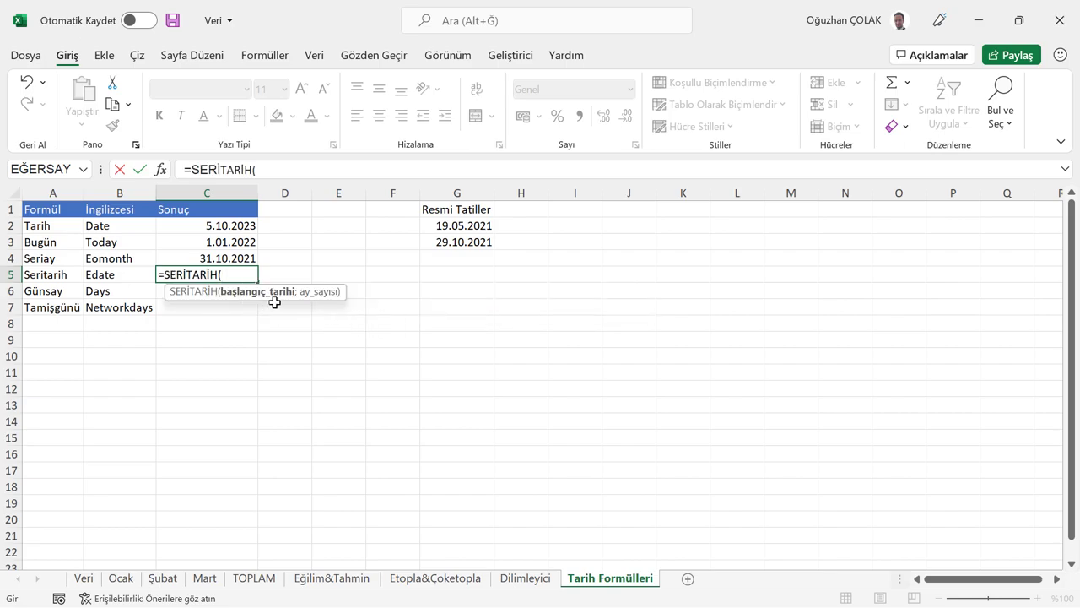
{"action": "left_click", "coordinate": [228, 242]}
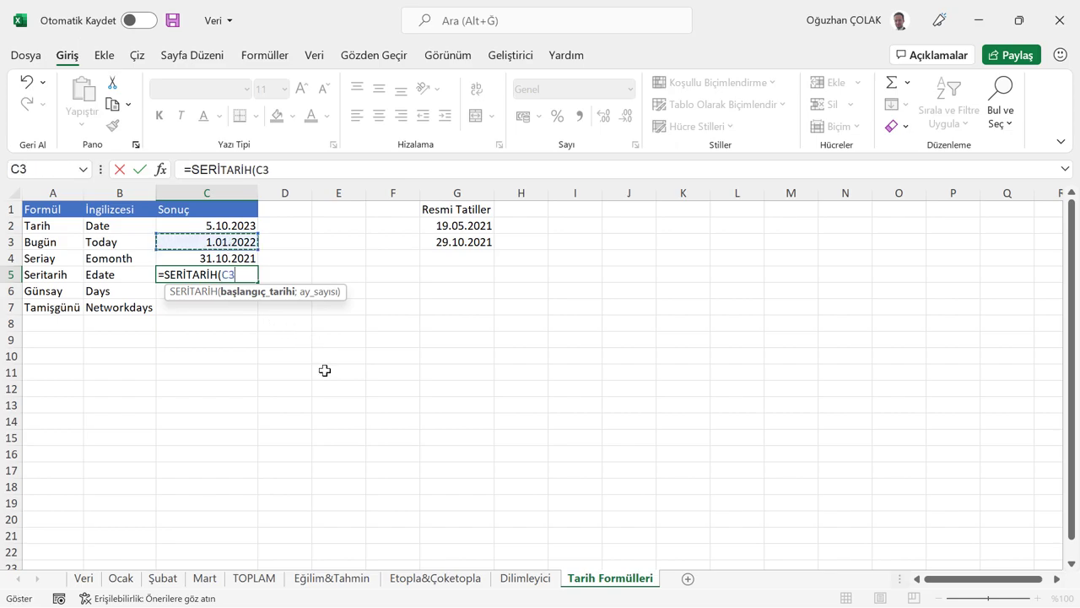
{"action": "type", "text": ";3"}
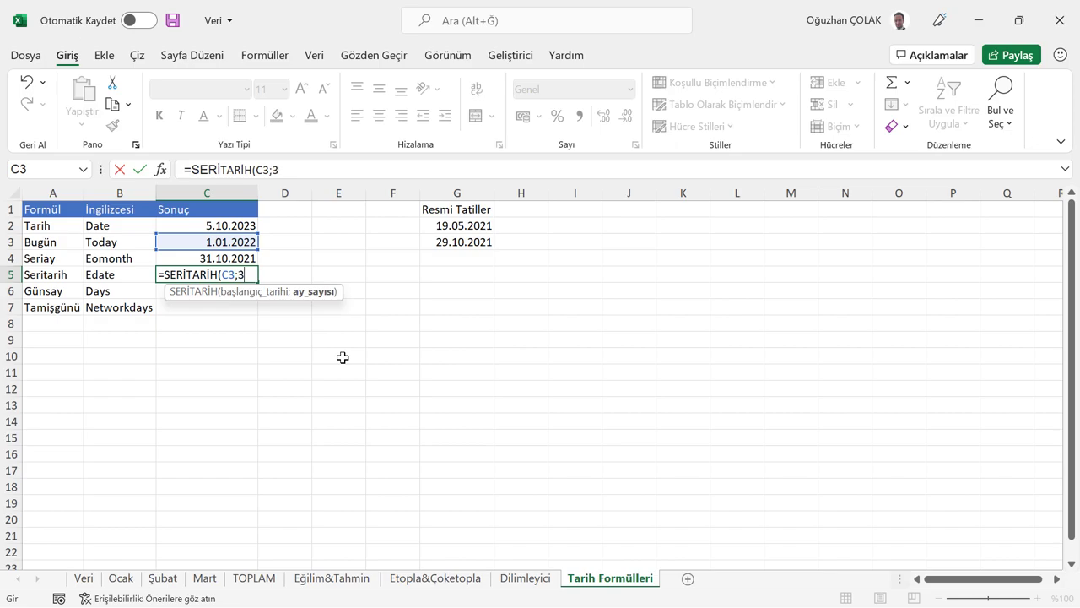
{"action": "key", "text": "Return"}
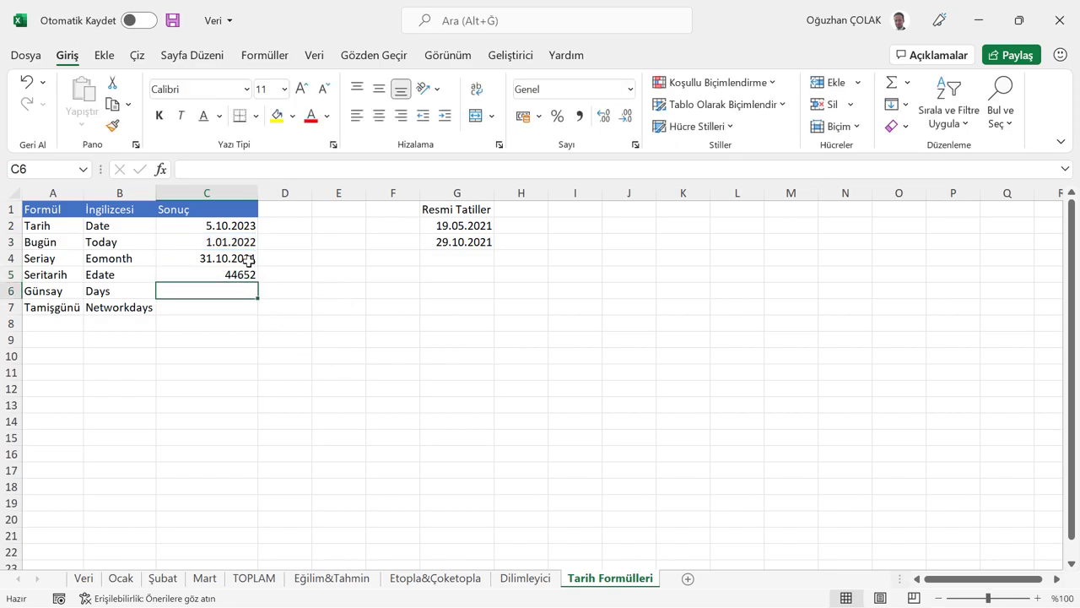
{"action": "left_click", "coordinate": [237, 273]}
Step: Apply the Tarih number format to C5 so it reads 1.04.2022
{"action": "right_click", "coordinate": [239, 274]}
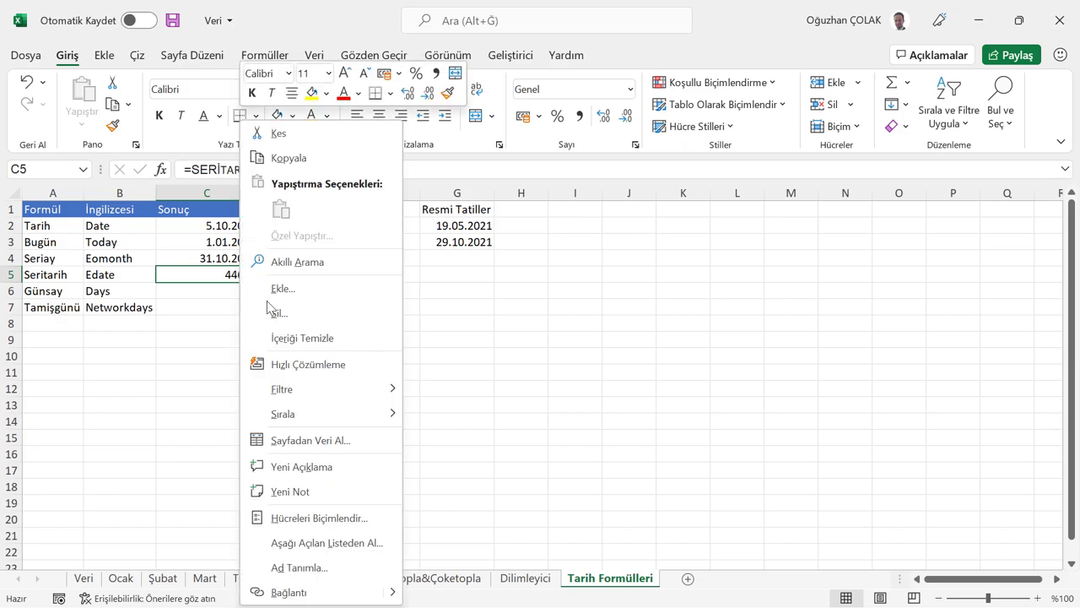
{"action": "left_click", "coordinate": [312, 516]}
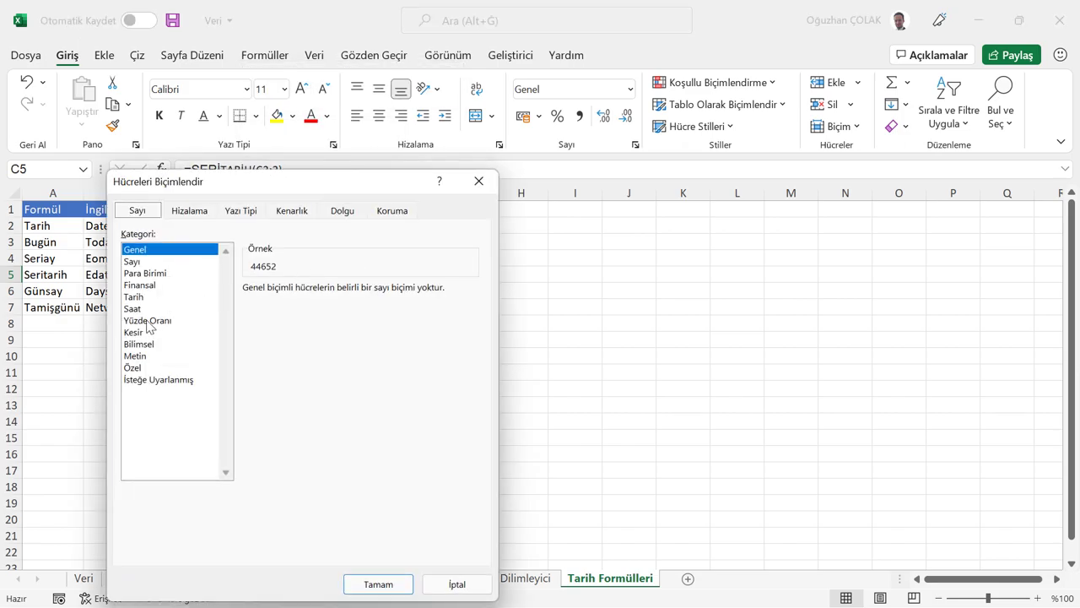
{"action": "left_click", "coordinate": [140, 295]}
{"action": "left_click", "coordinate": [372, 583]}
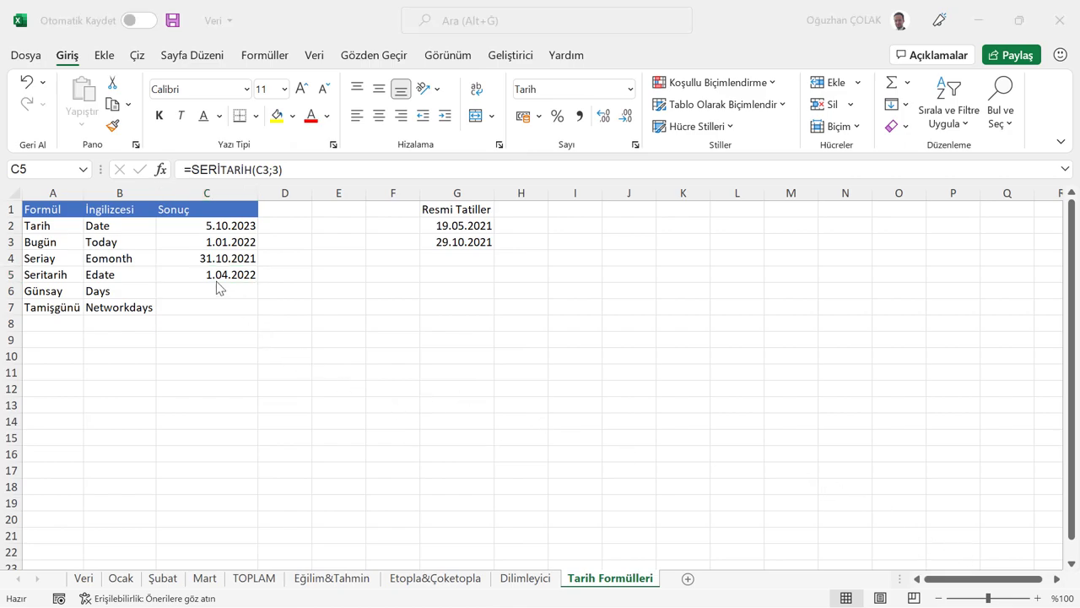
{"action": "left_click", "coordinate": [219, 275]}
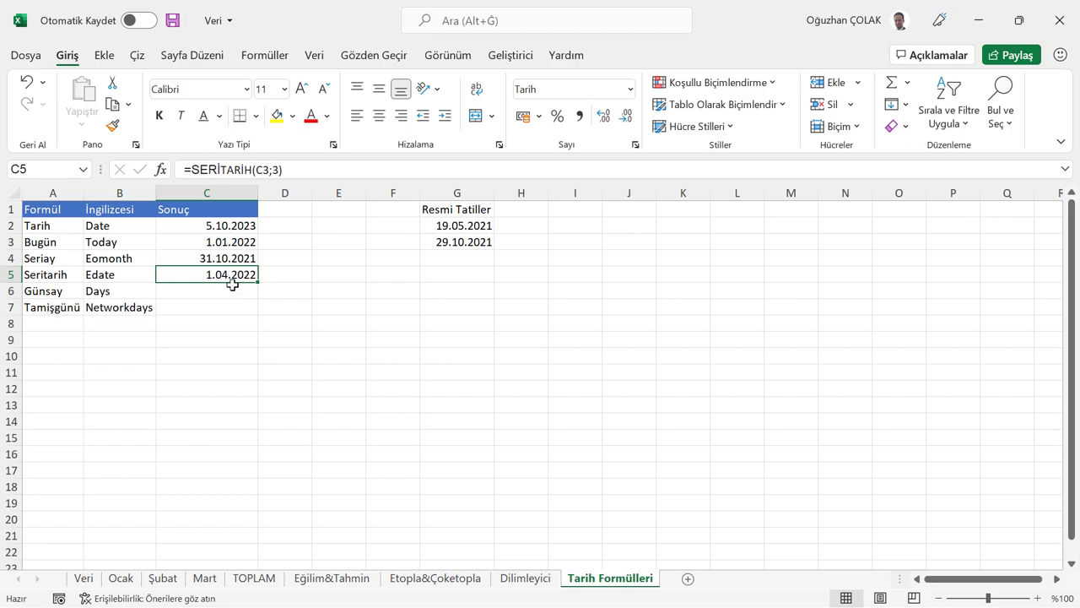
{"action": "left_click", "coordinate": [226, 291]}
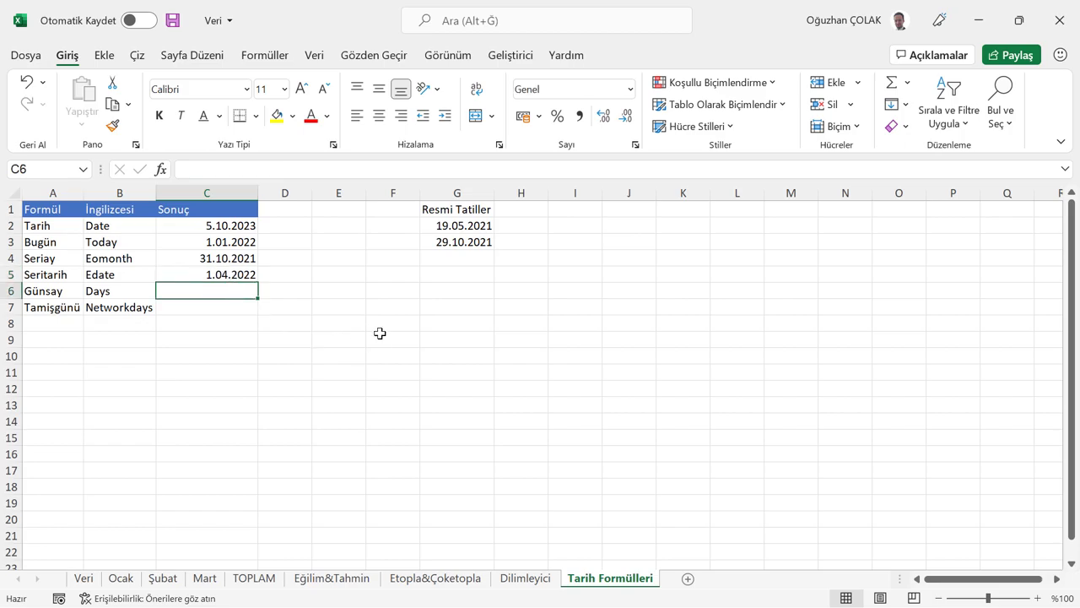
Step: Enter =GÜNSAY(C5;C3) in C6 to show the 90 days between the dates
{"action": "type", "text": "="}
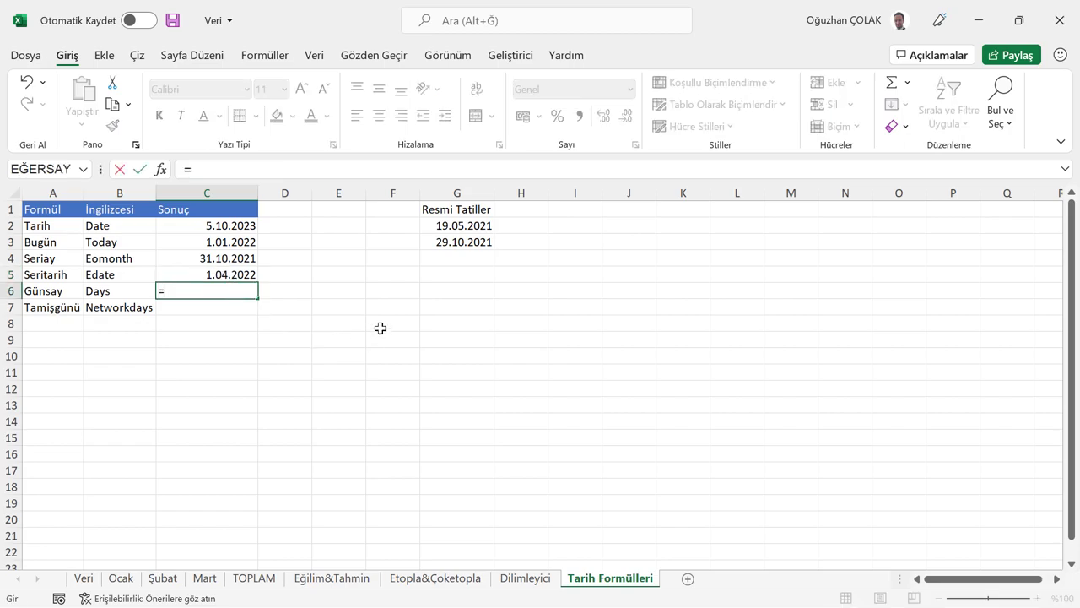
{"action": "type", "text": "günsa"}
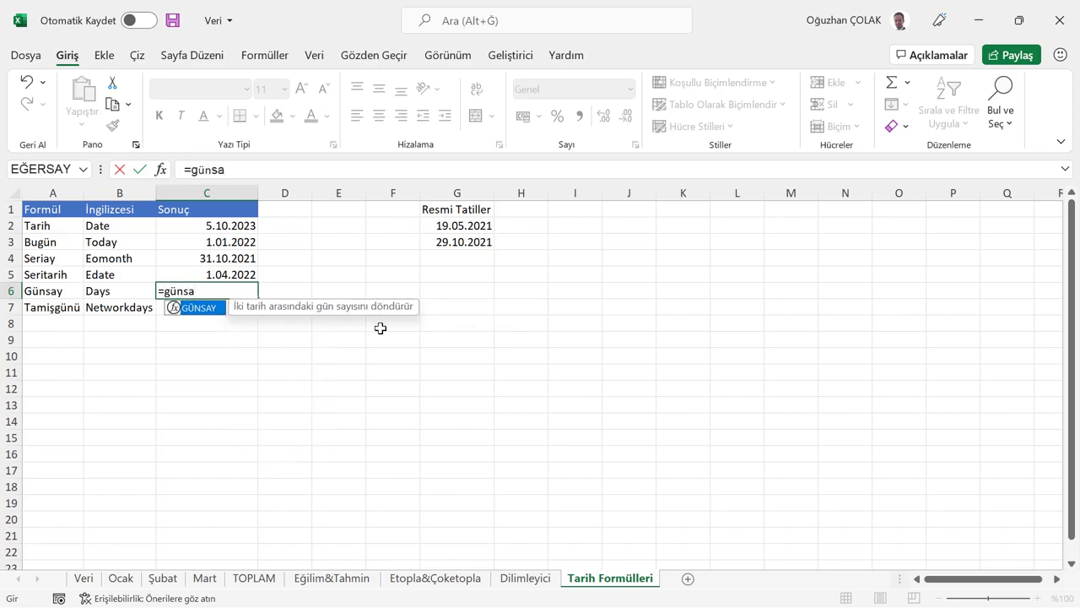
{"action": "key", "text": "Tab"}
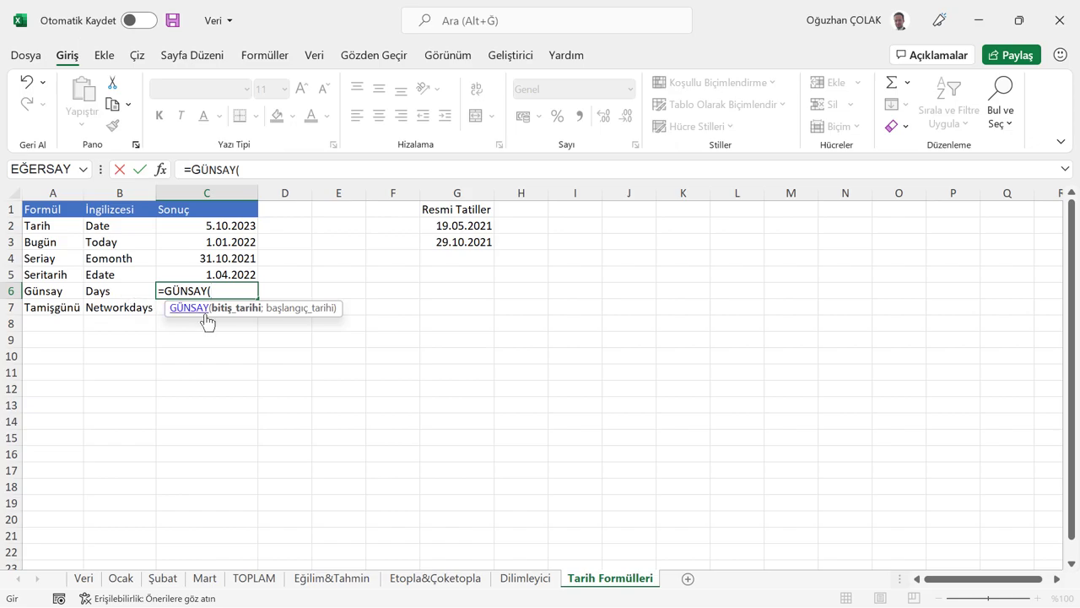
{"action": "left_click", "coordinate": [242, 272]}
{"action": "type", "text": ";"}
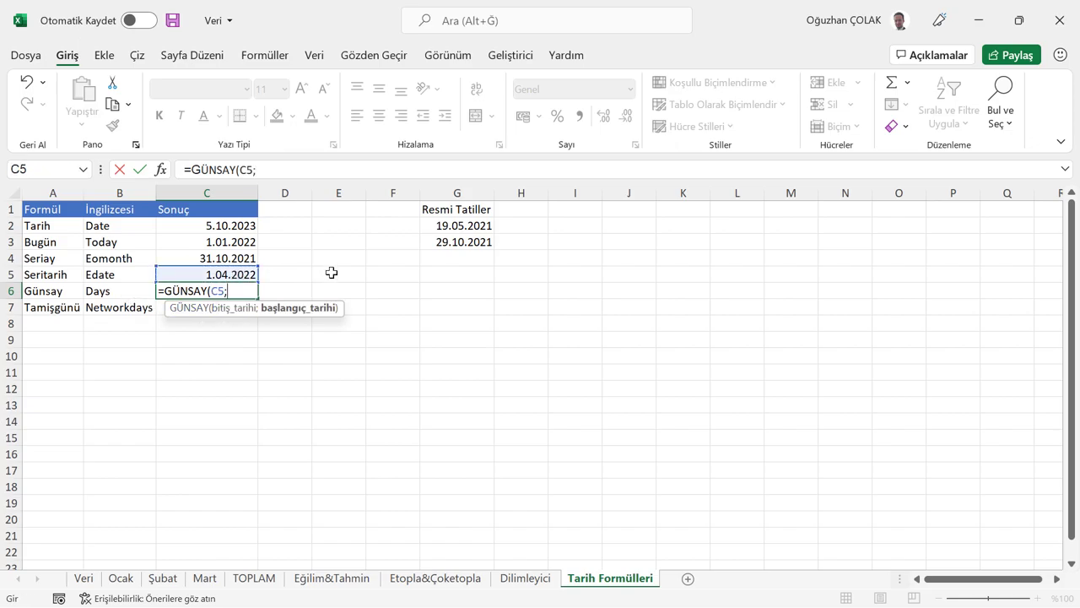
{"action": "left_click", "coordinate": [236, 241]}
{"action": "type", "text": ")"}
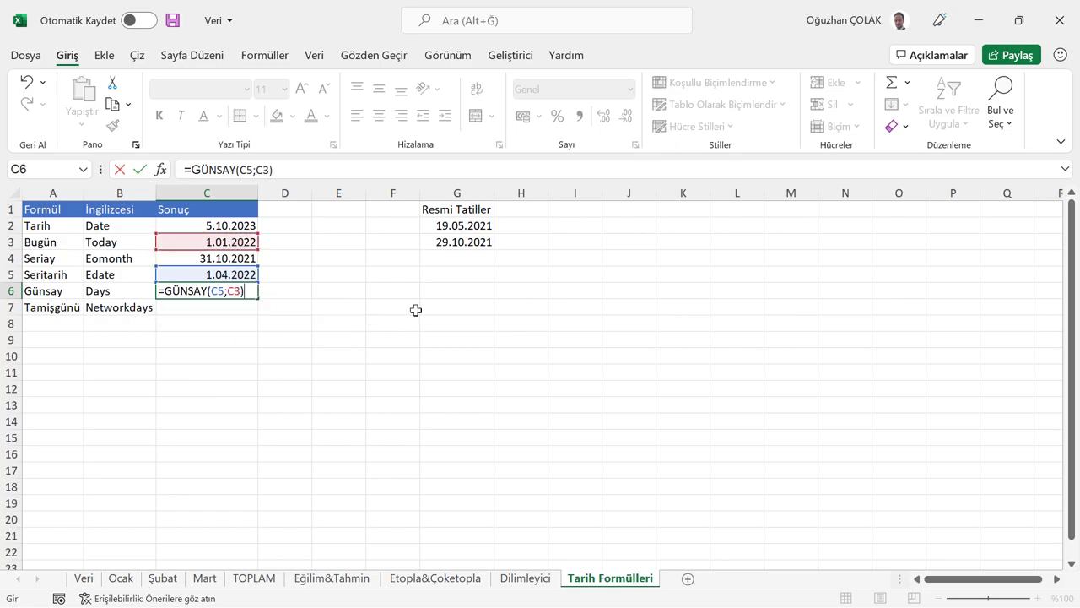
{"action": "key", "text": "Return"}
{"action": "left_click", "coordinate": [224, 290]}
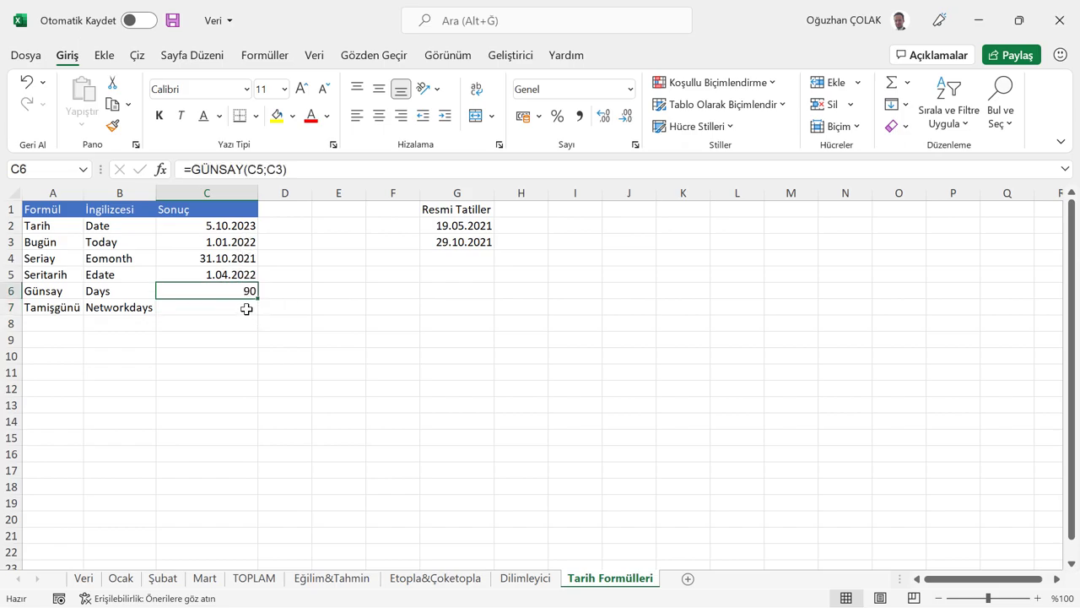
{"action": "left_click", "coordinate": [245, 309]}
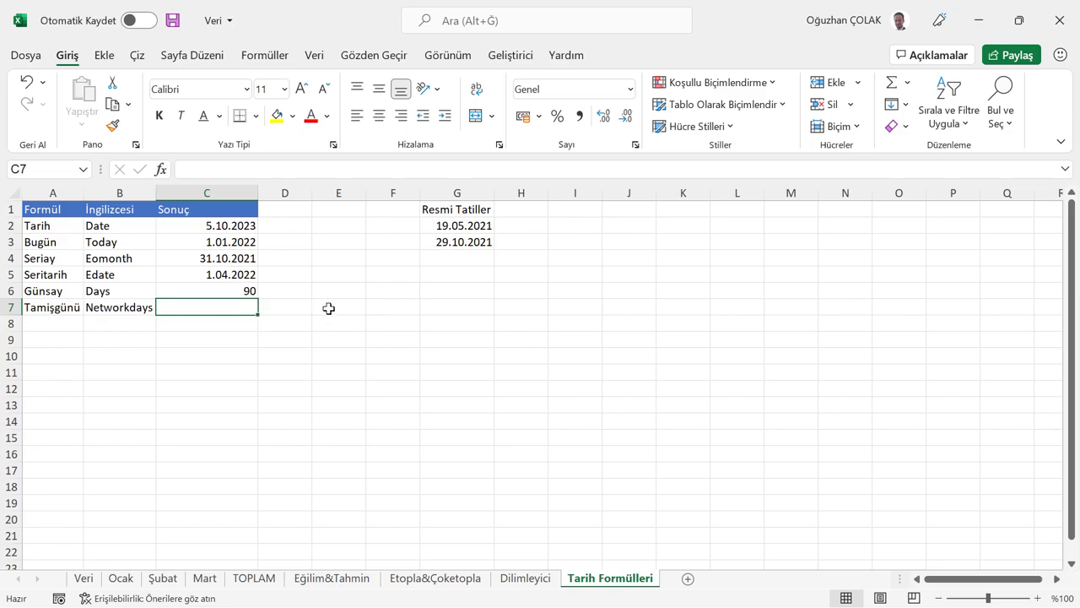
Step: Enter =TAMİŞGÜNÜ(C3;C5) in C7, returning 65 working days
{"action": "type", "text": "="}
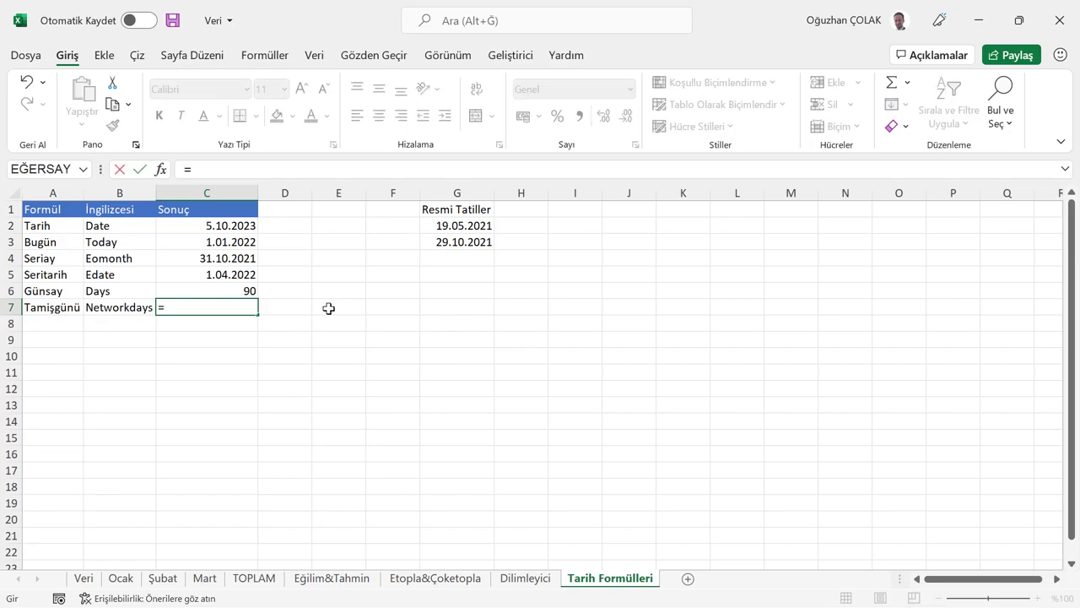
{"action": "type", "text": "tamişg"}
{"action": "key", "text": "Tab"}
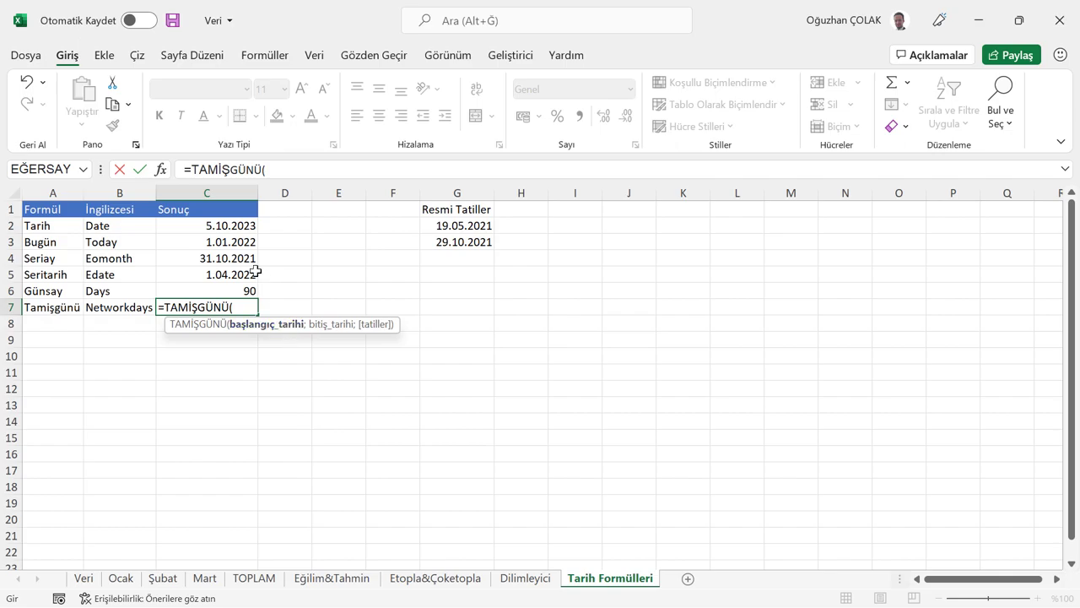
{"action": "left_click", "coordinate": [231, 244]}
{"action": "type", "text": ";"}
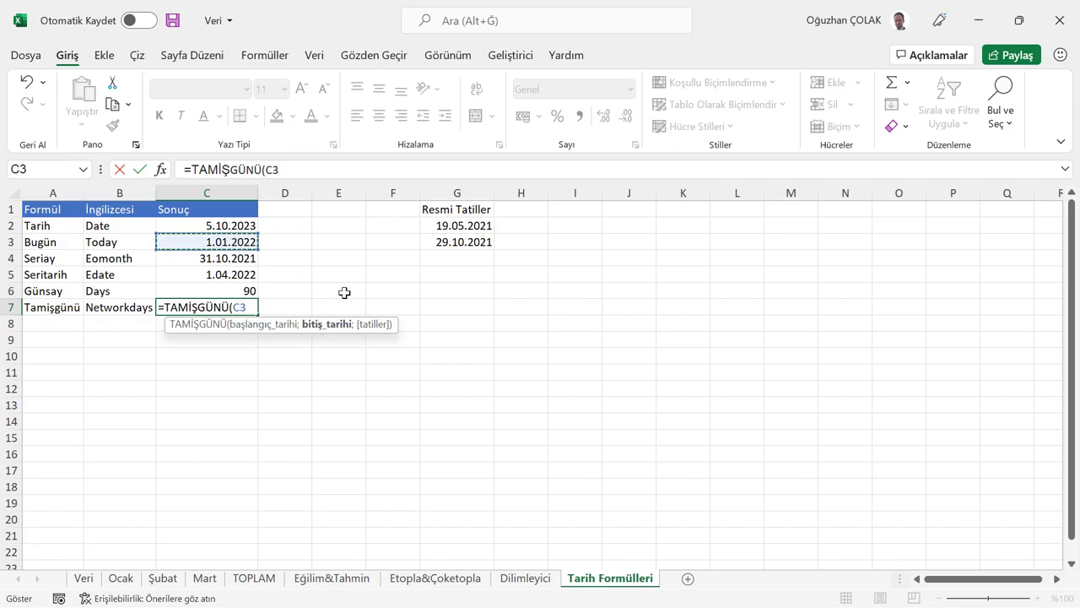
{"action": "left_click", "coordinate": [222, 275]}
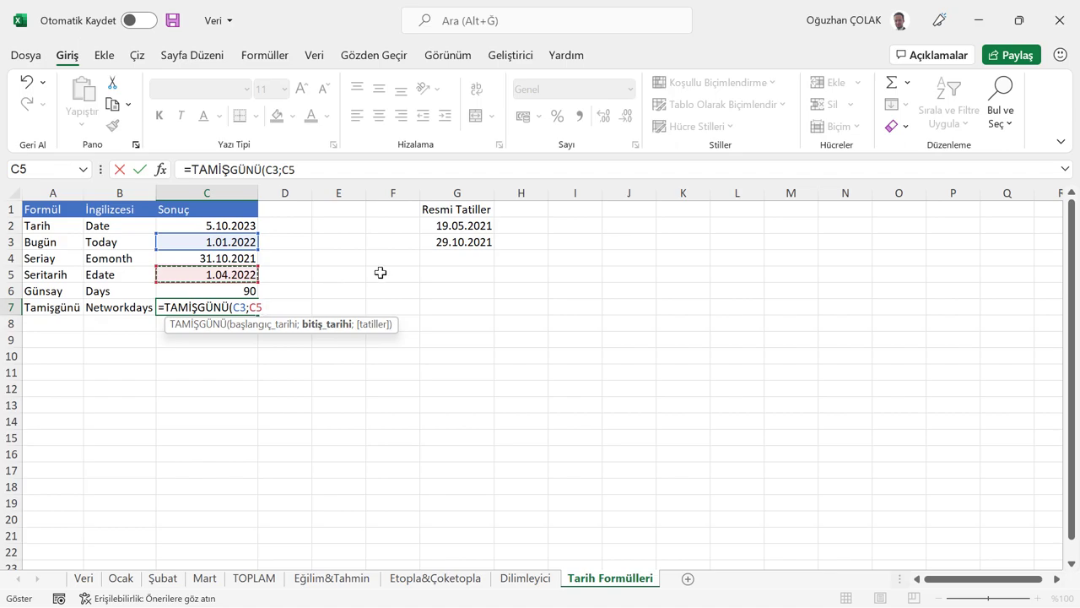
{"action": "type", "text": ")"}
{"action": "key", "text": "Return"}
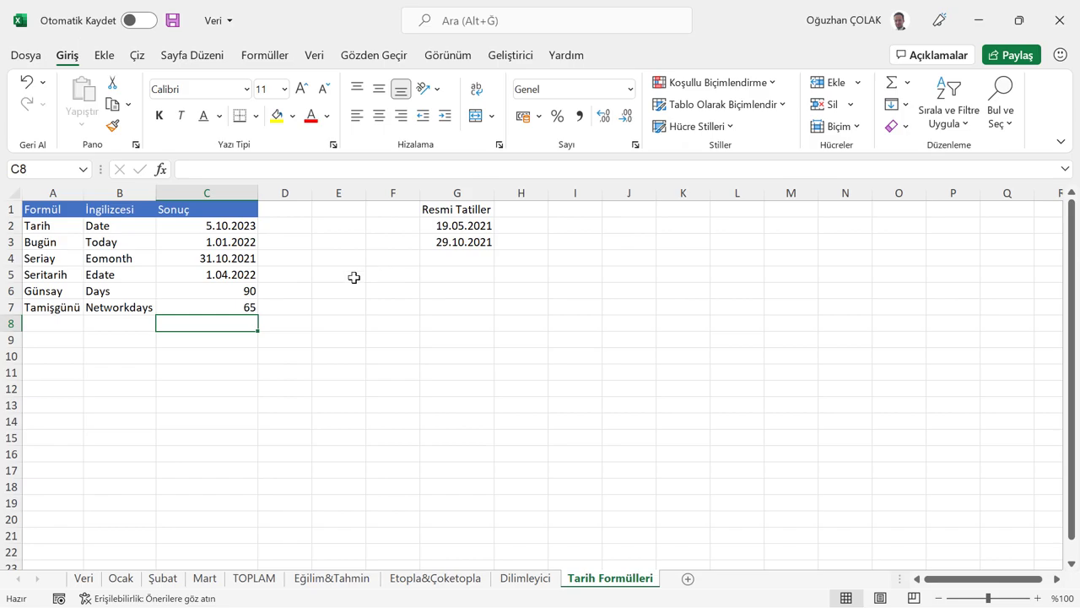
{"action": "left_click", "coordinate": [239, 305]}
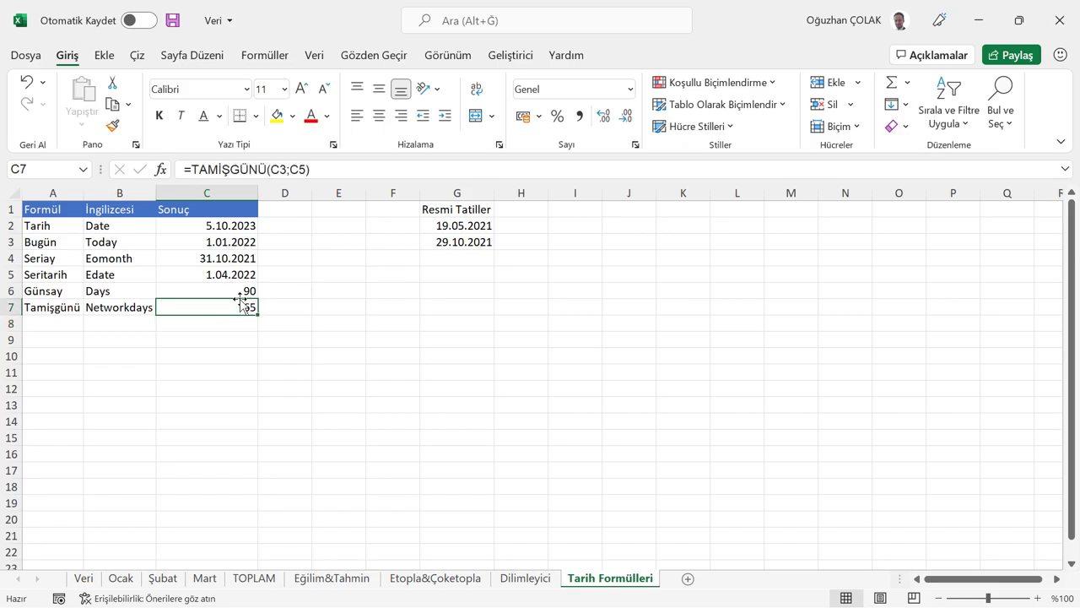